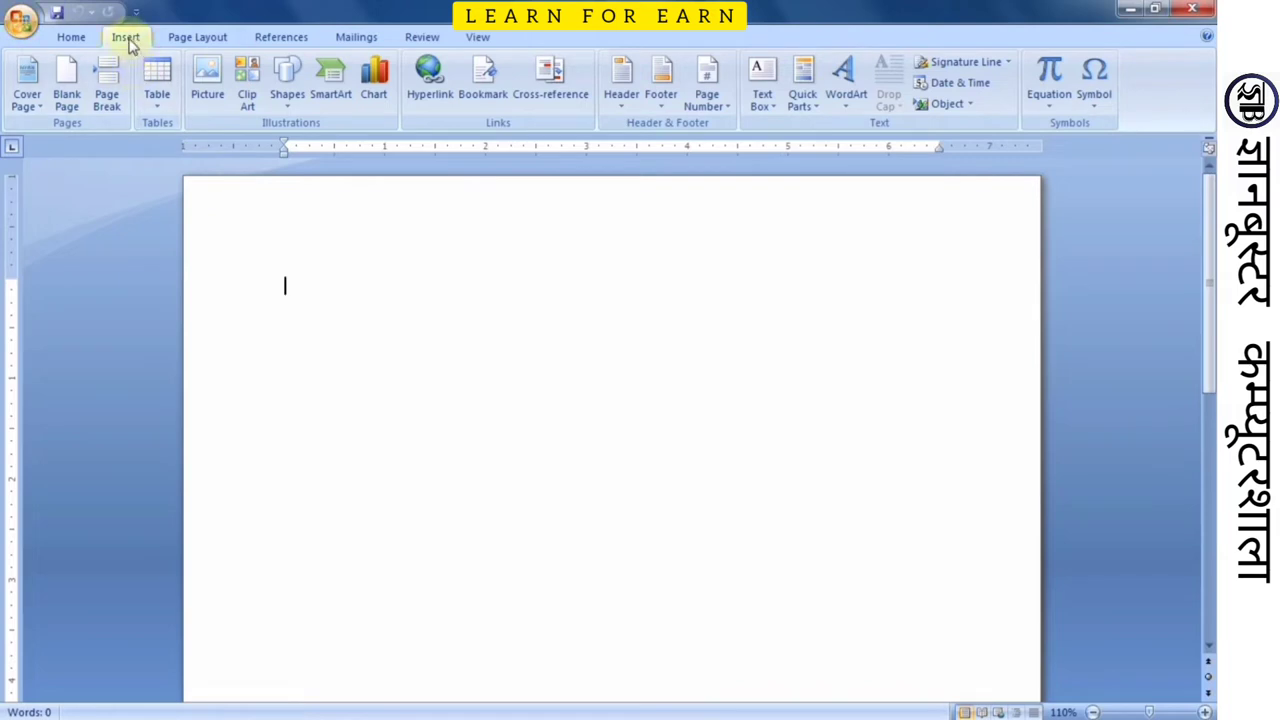
Step: Insert an empty 4-column by 3-row table from the Table grid
left_click(156, 82)
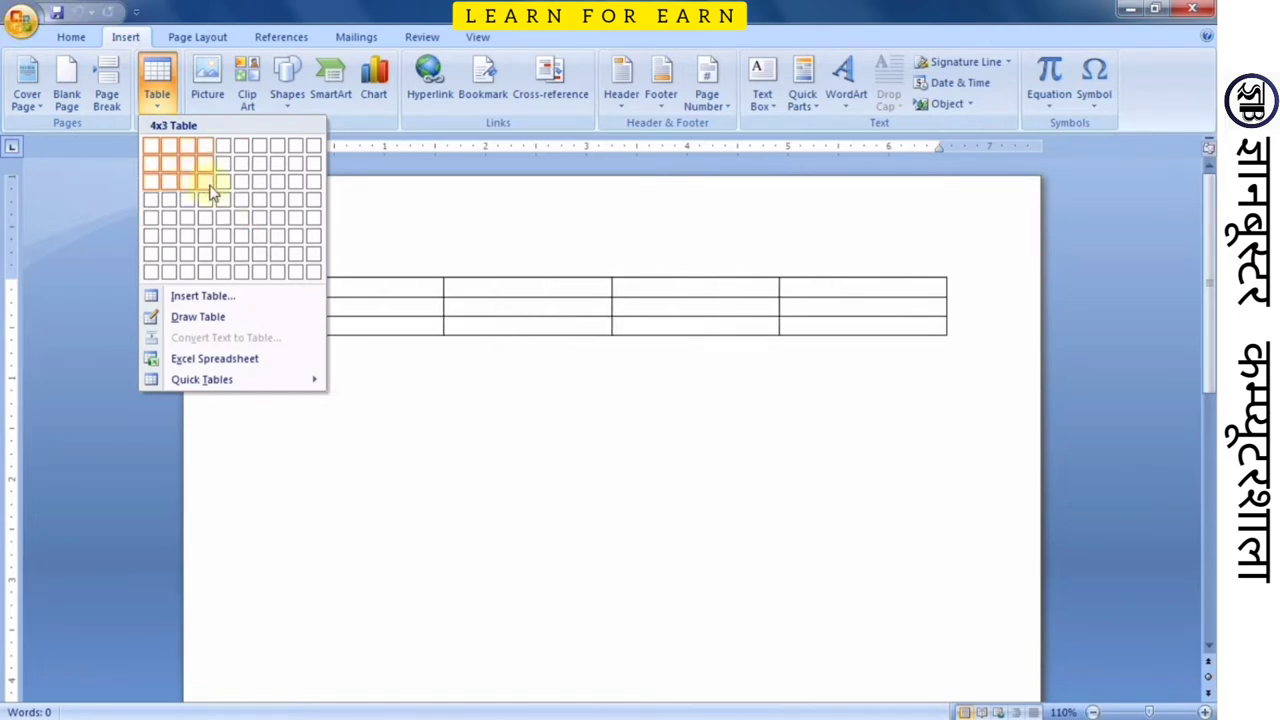
left_click(205, 182)
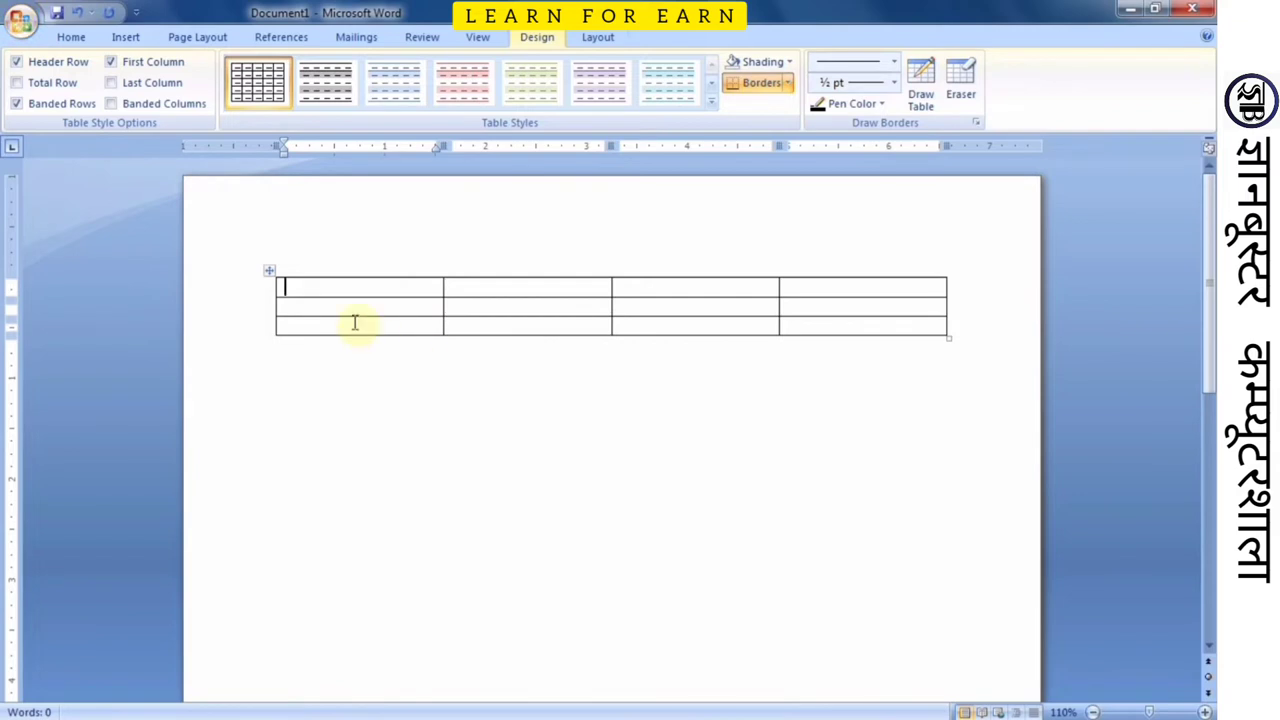
left_click_drag(306, 289, 831, 327)
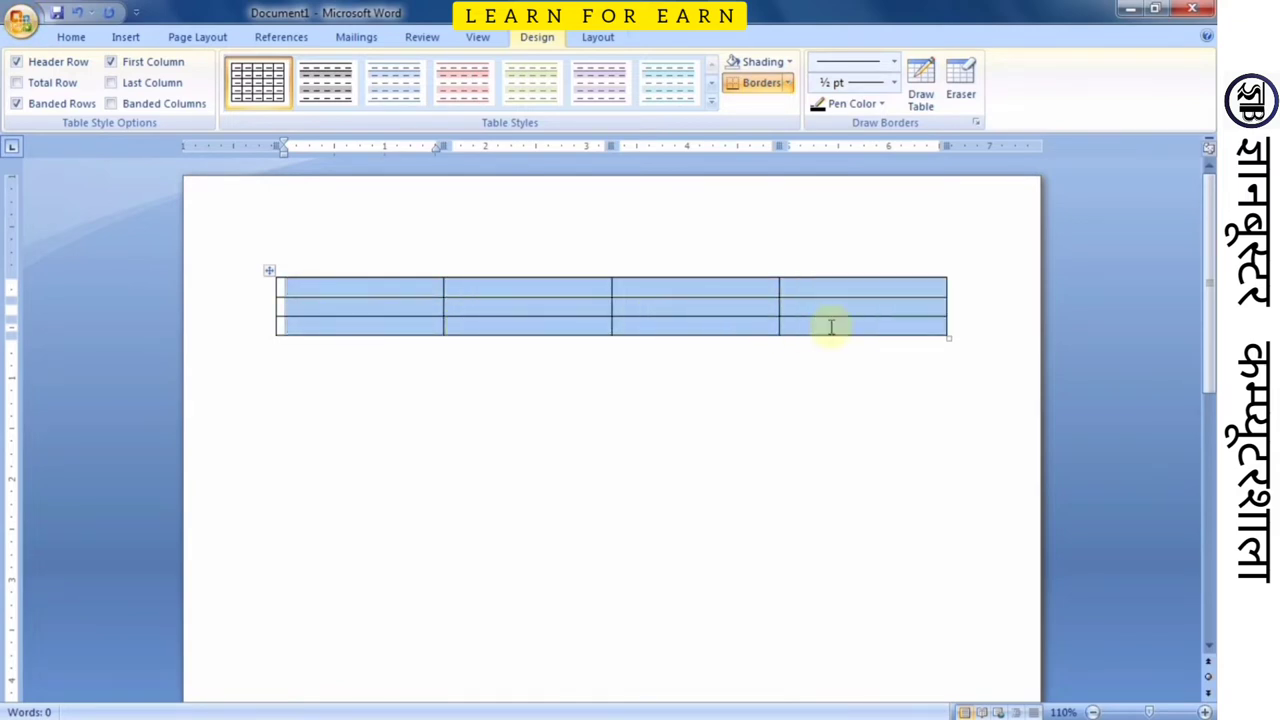
mouse_move(831, 327)
left_mouse_down()
mouse_move(361, 308)
mouse_move(831, 290)
left_mouse_up()
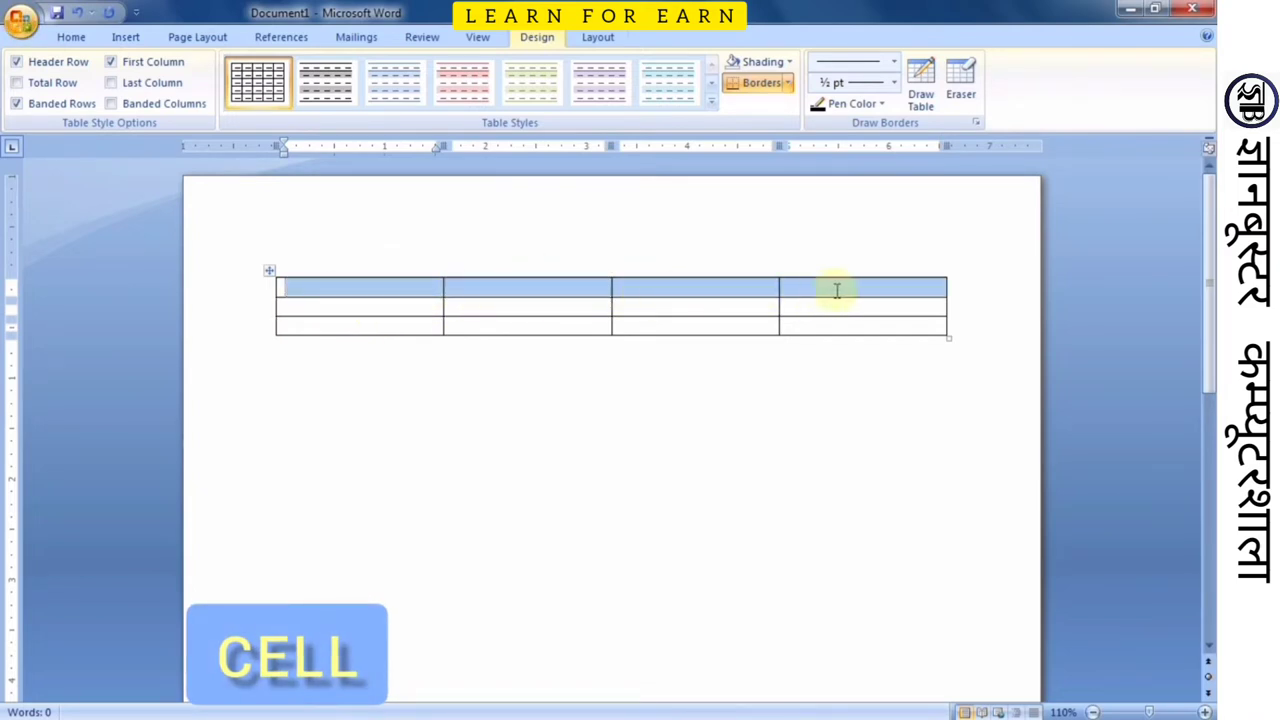
left_click(255, 293)
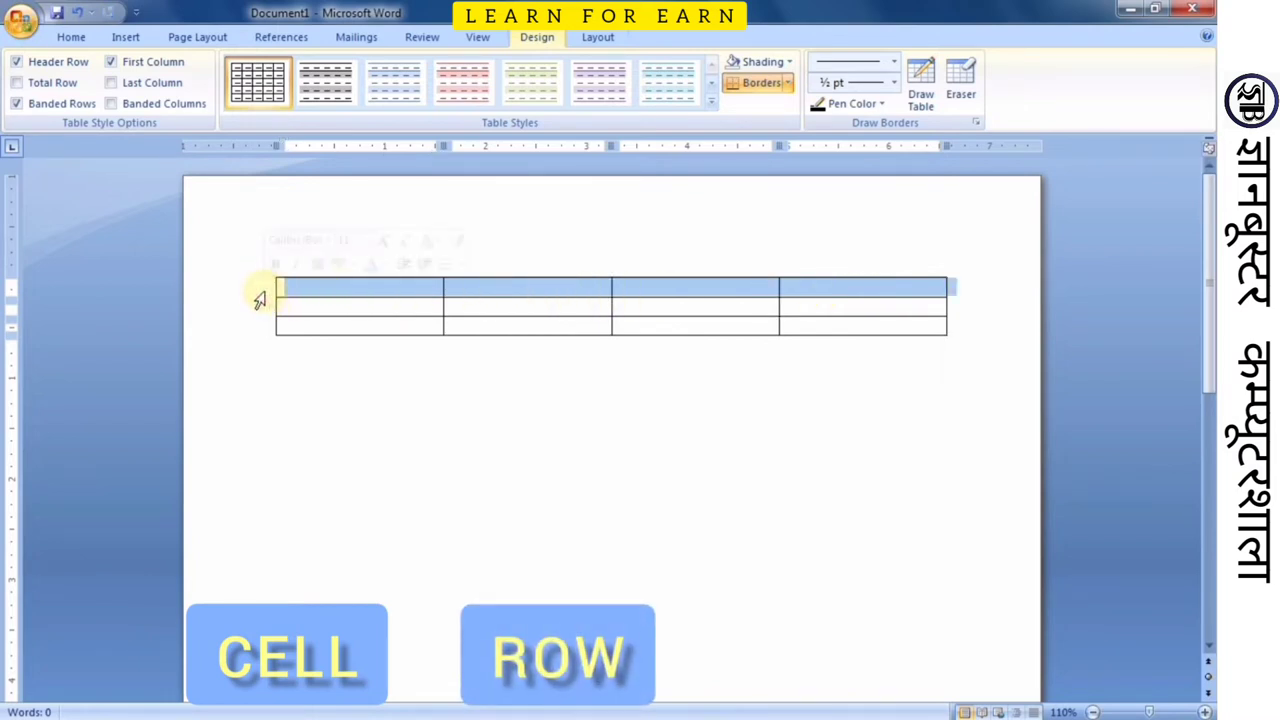
left_click(257, 308)
left_click(242, 290)
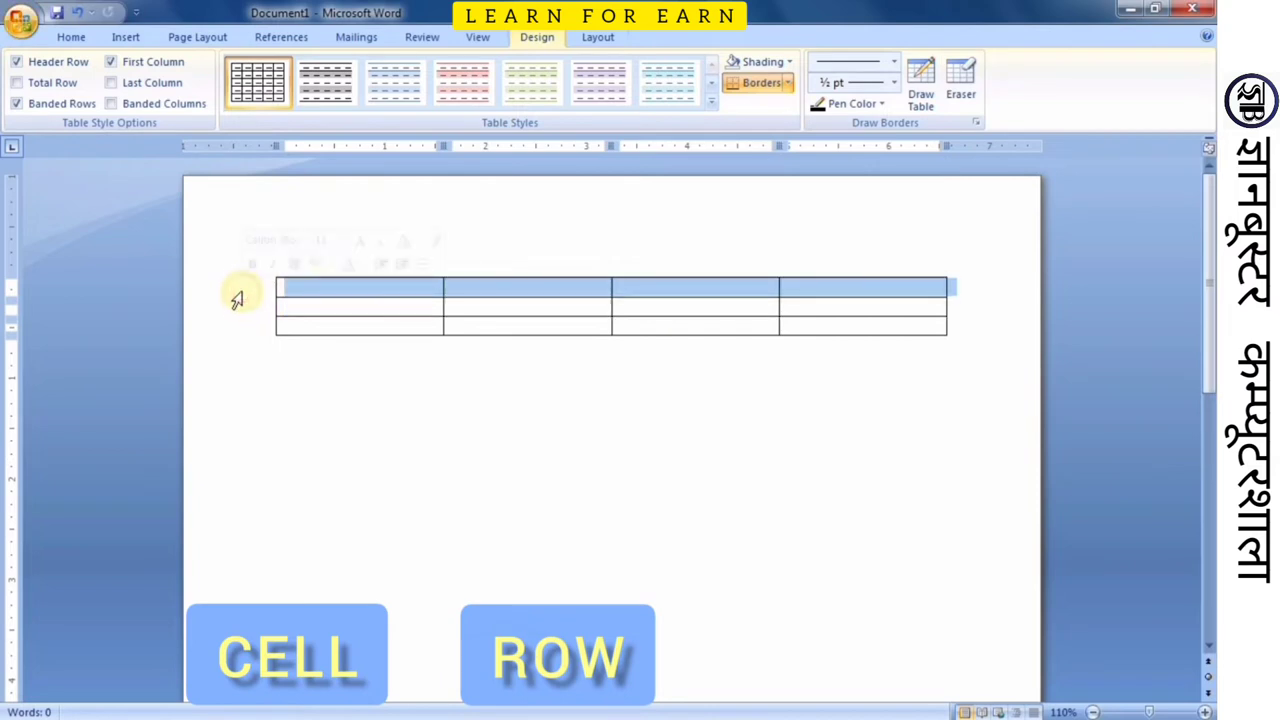
left_click(240, 307)
left_click(246, 325)
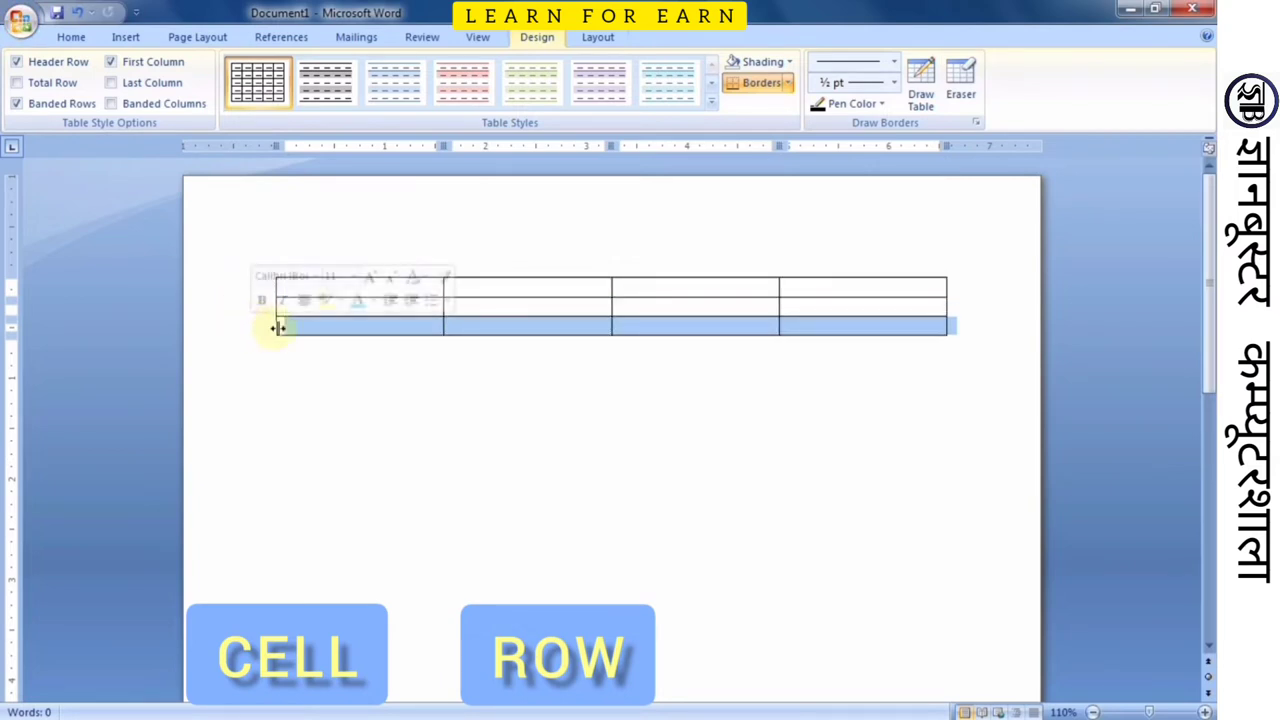
left_click(488, 307)
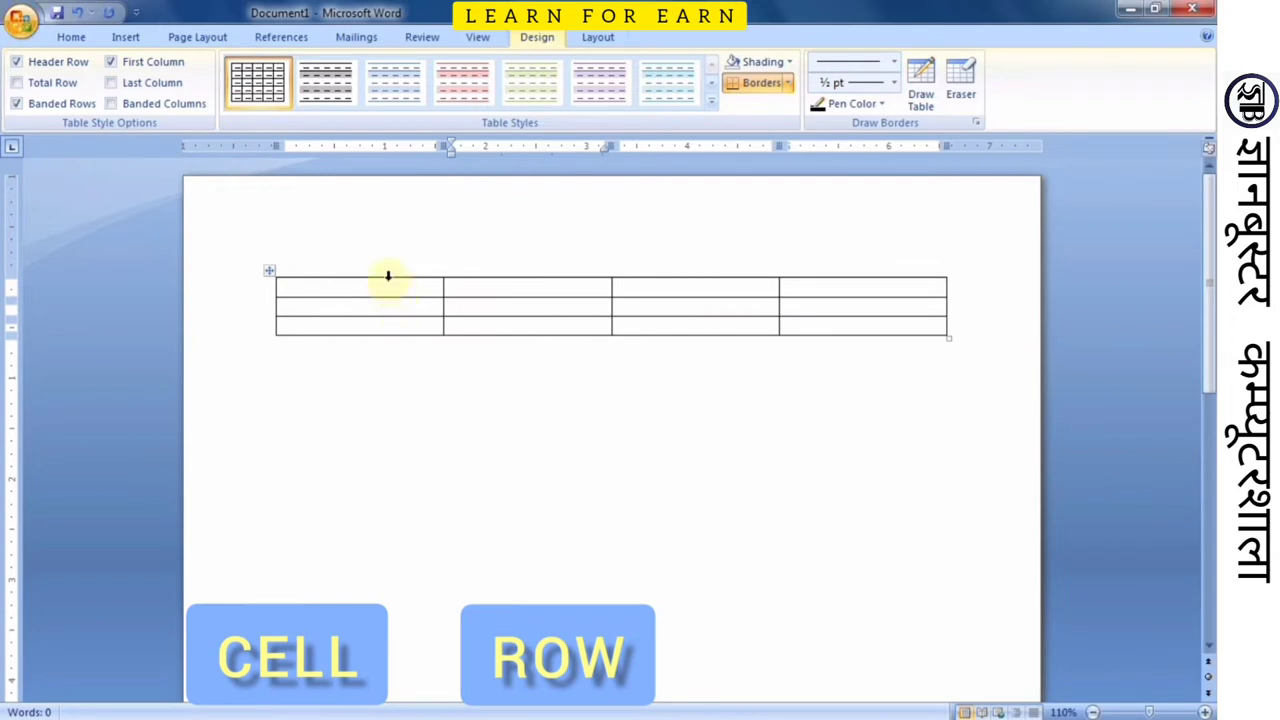
left_click(385, 270)
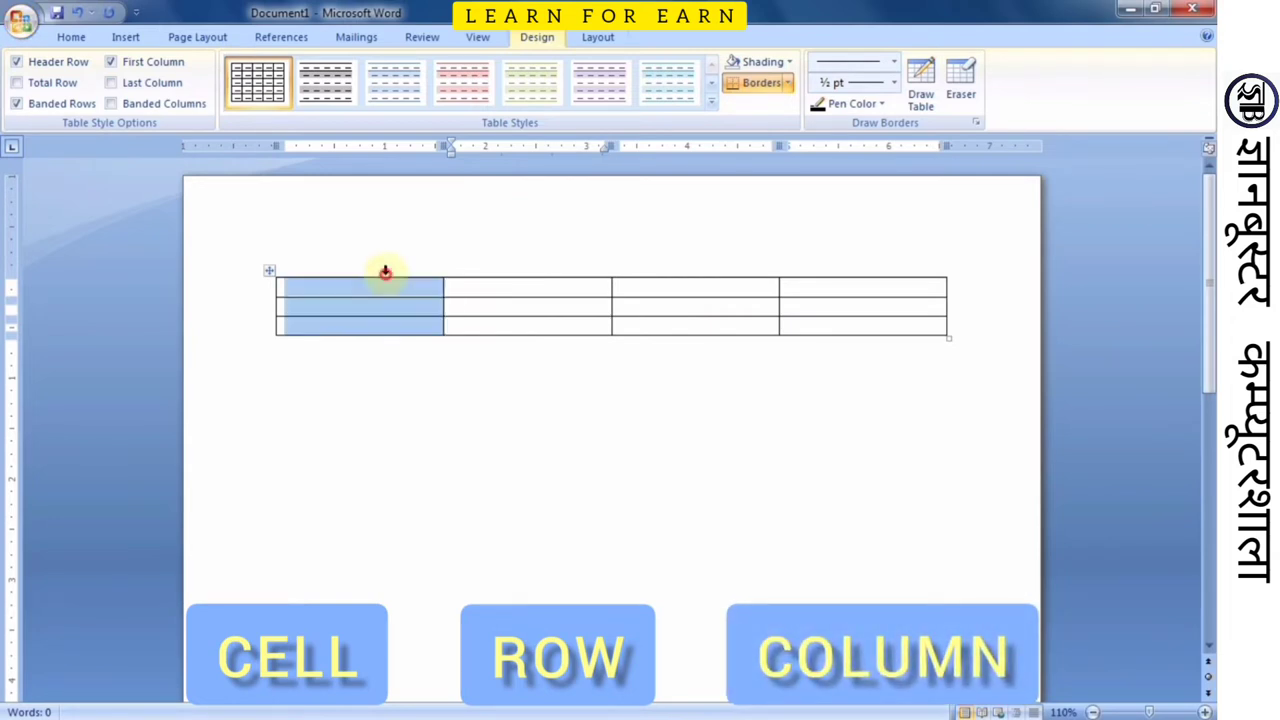
left_click(472, 274)
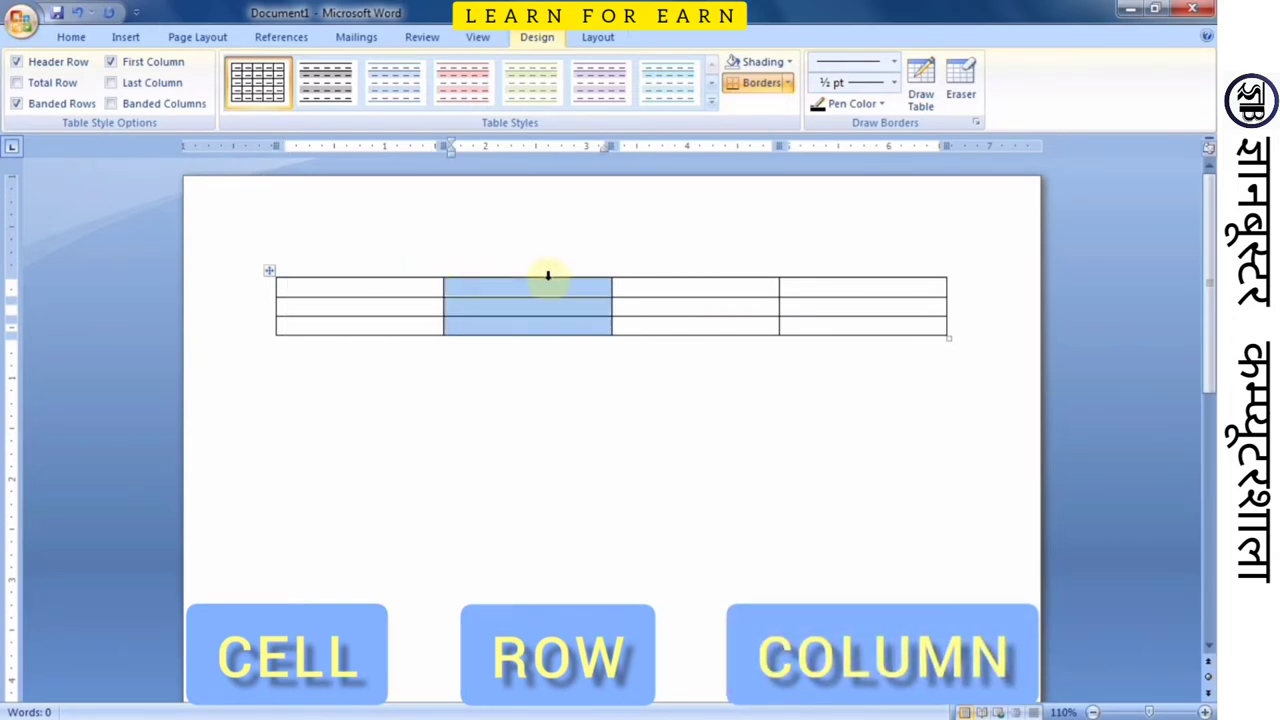
left_click(700, 266)
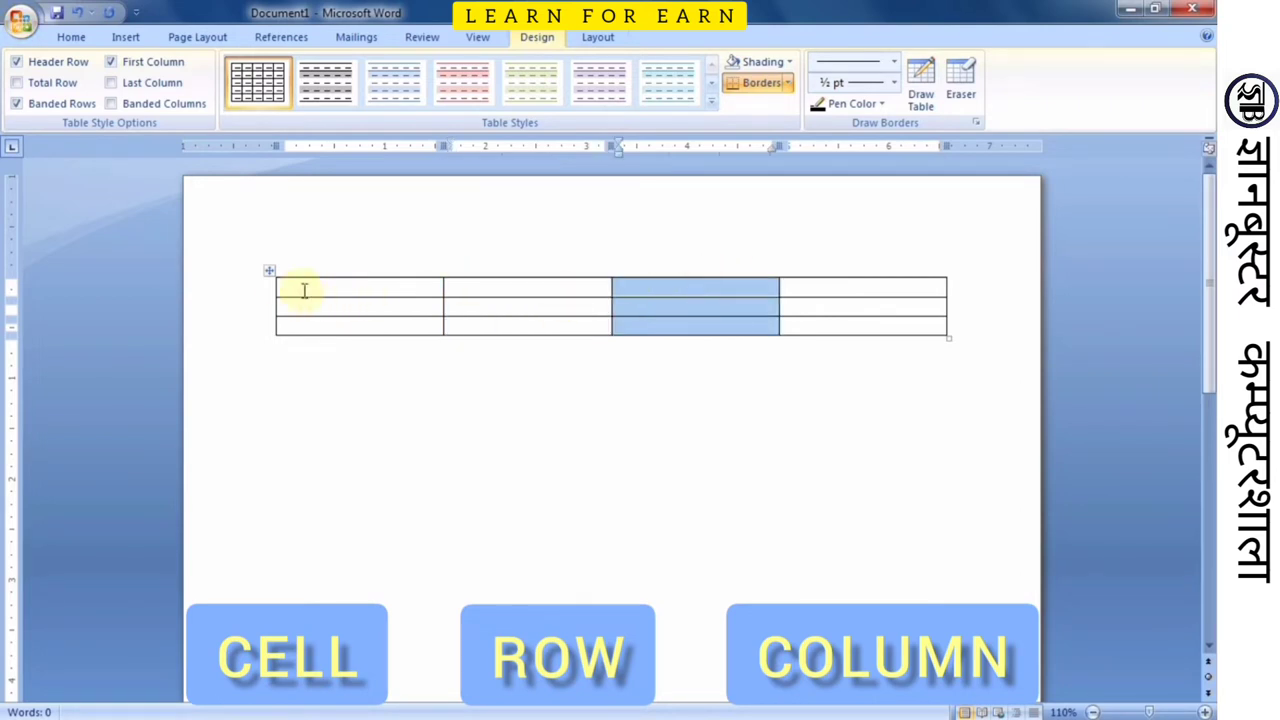
Step: Insert a 10-column by 8-row table below the first table
left_click(387, 407)
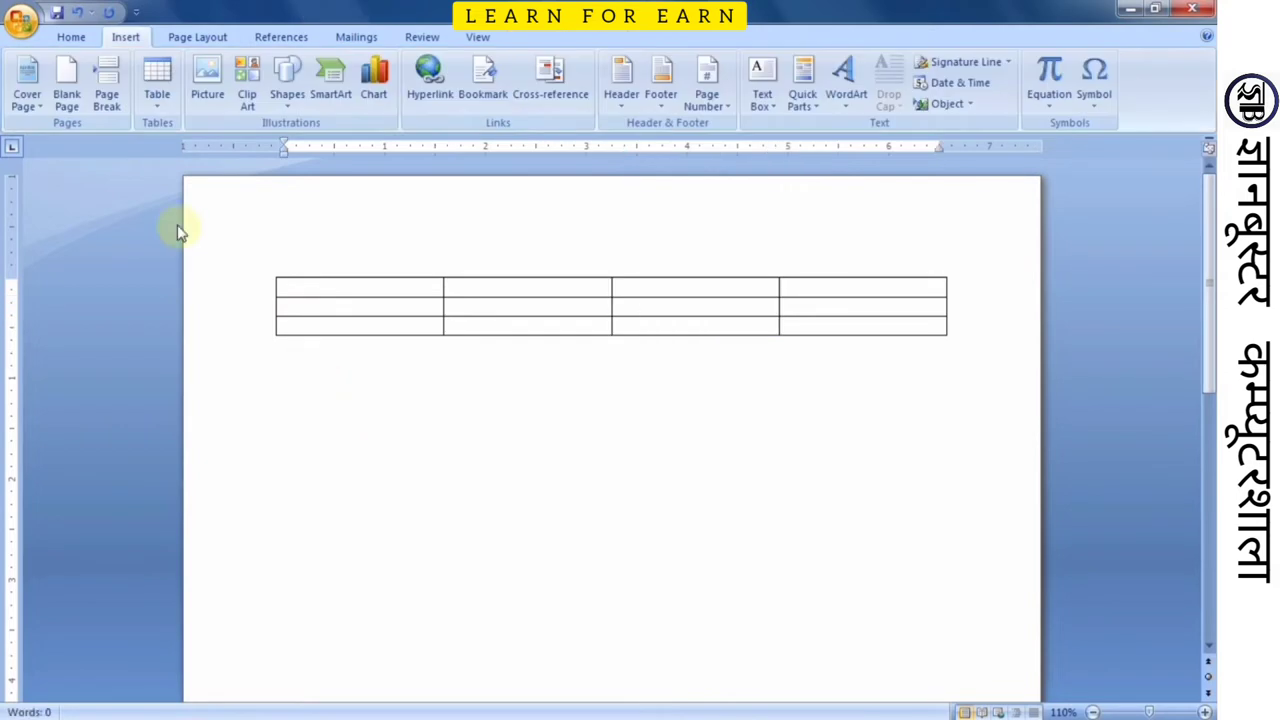
left_click(157, 90)
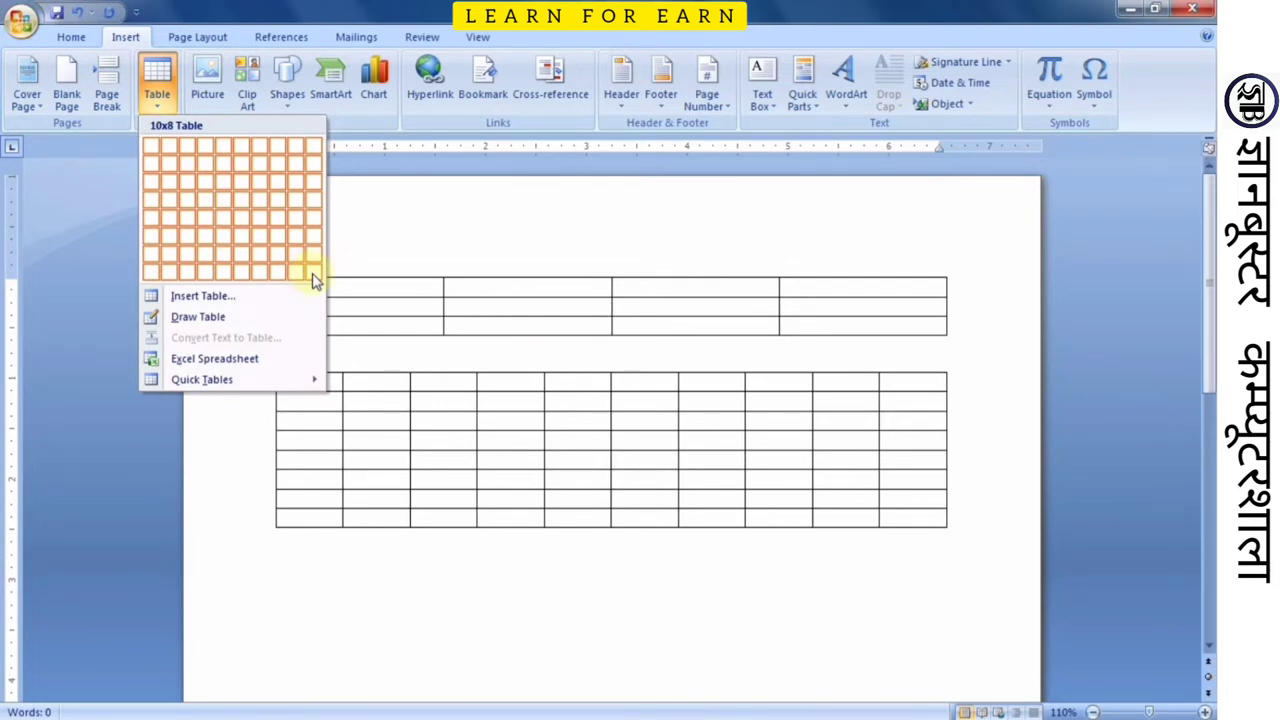
left_click(313, 281)
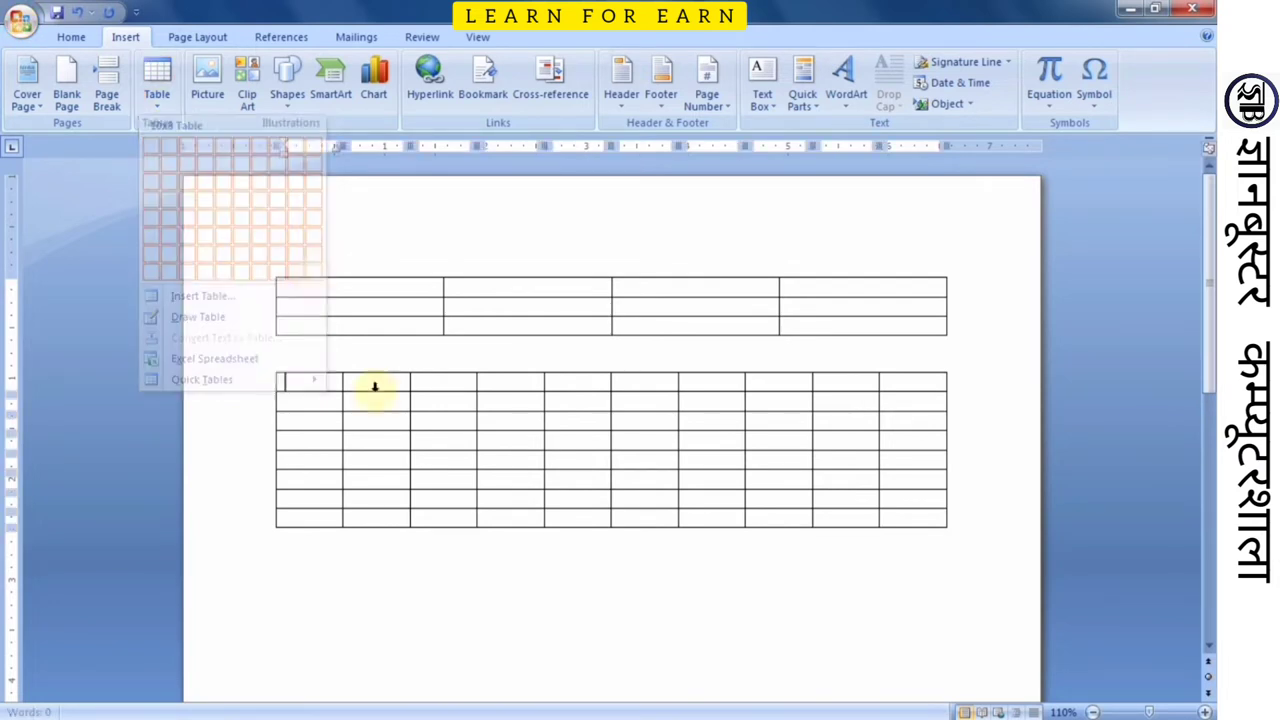
Step: Add an empty line below the second table and reopen the Table menu
left_click(398, 588)
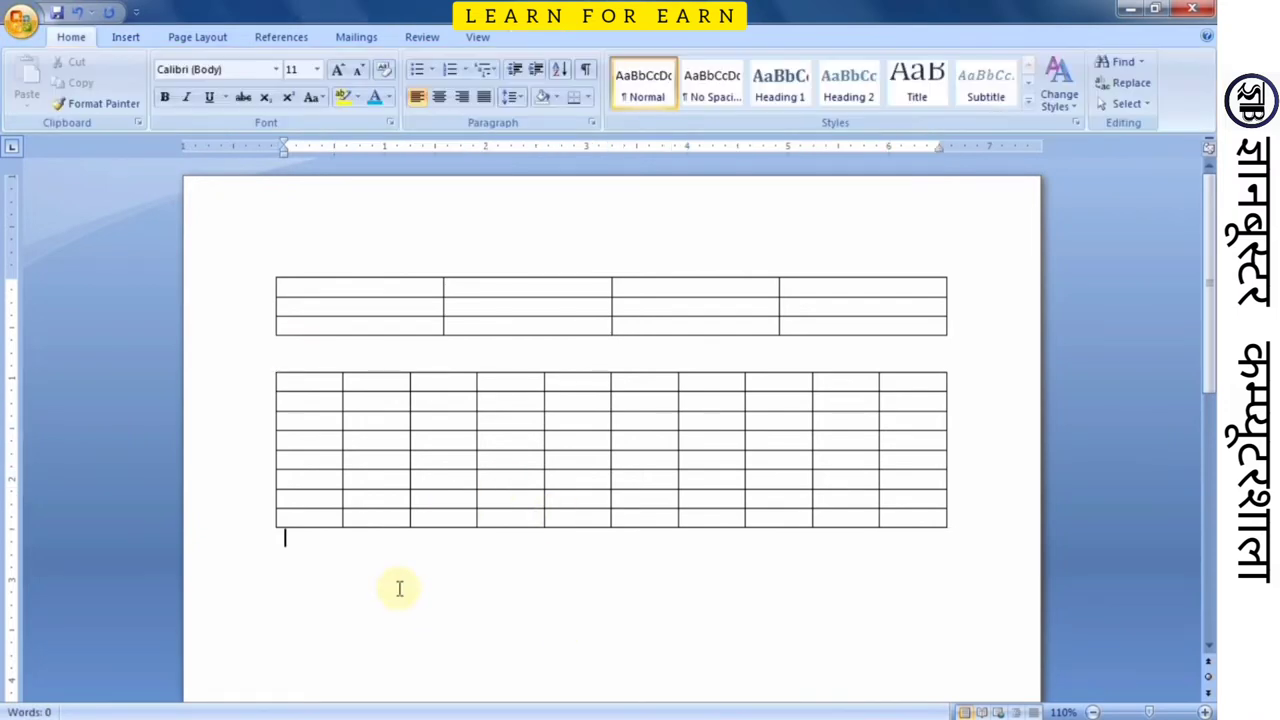
key("Return")
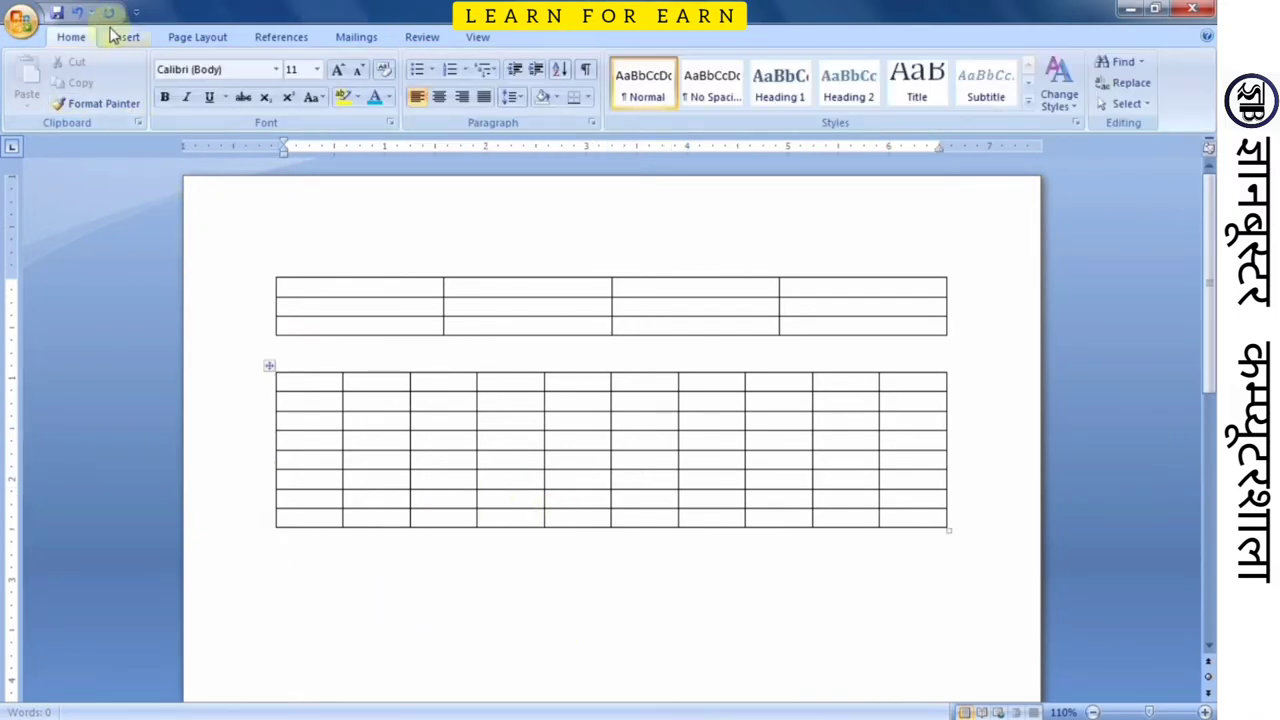
left_click(125, 37)
left_click(157, 92)
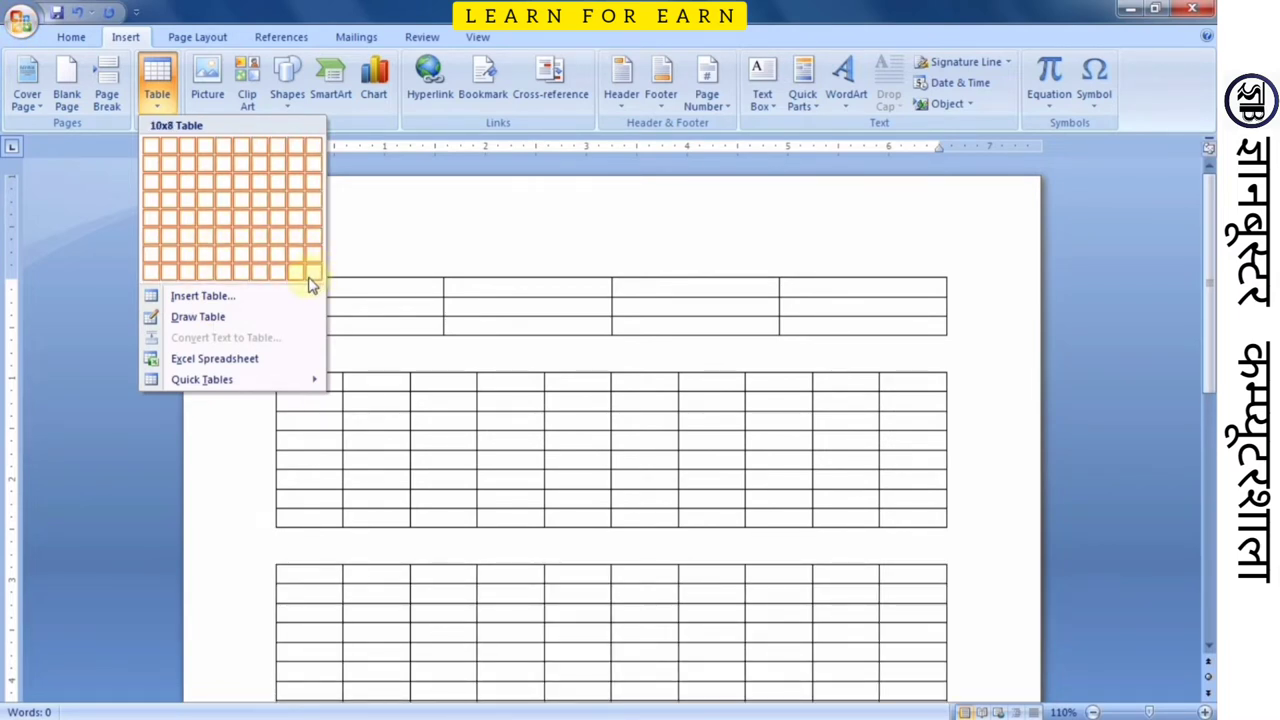
Step: In the Insert Table dialog, set 15 columns and 14 rows and insert the table
left_click(201, 299)
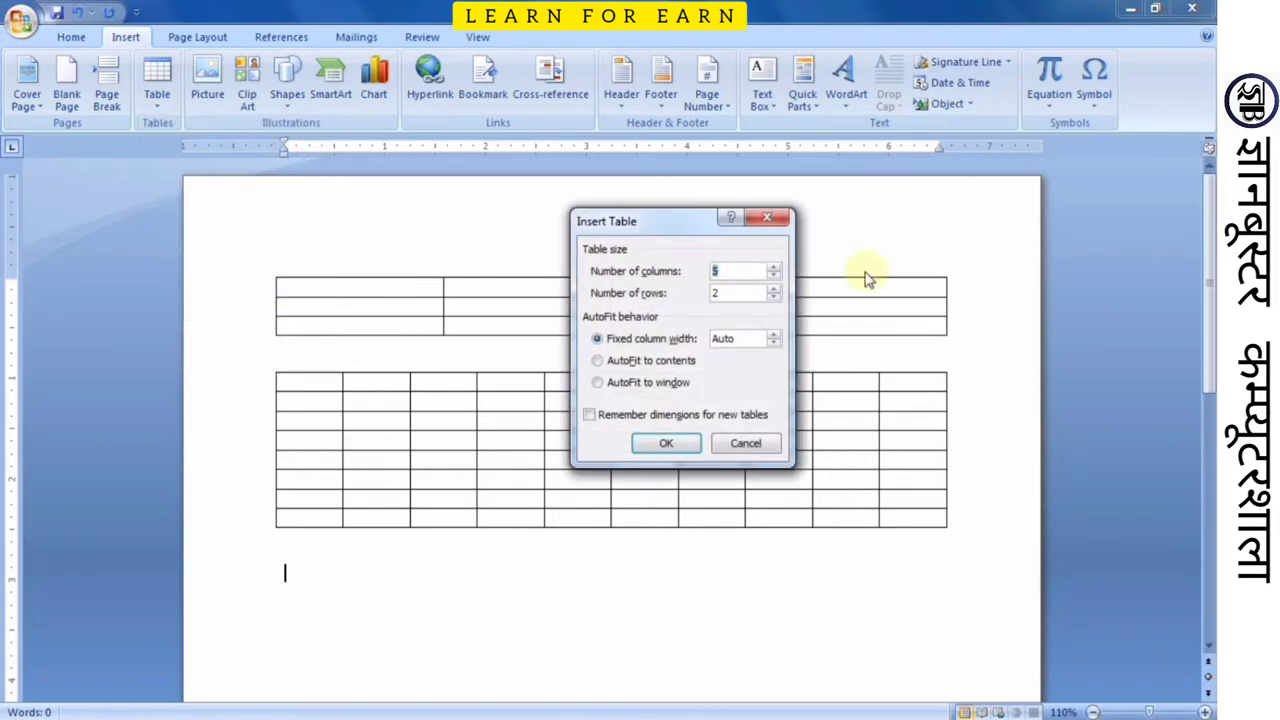
left_click_drag(657, 224, 431, 209)
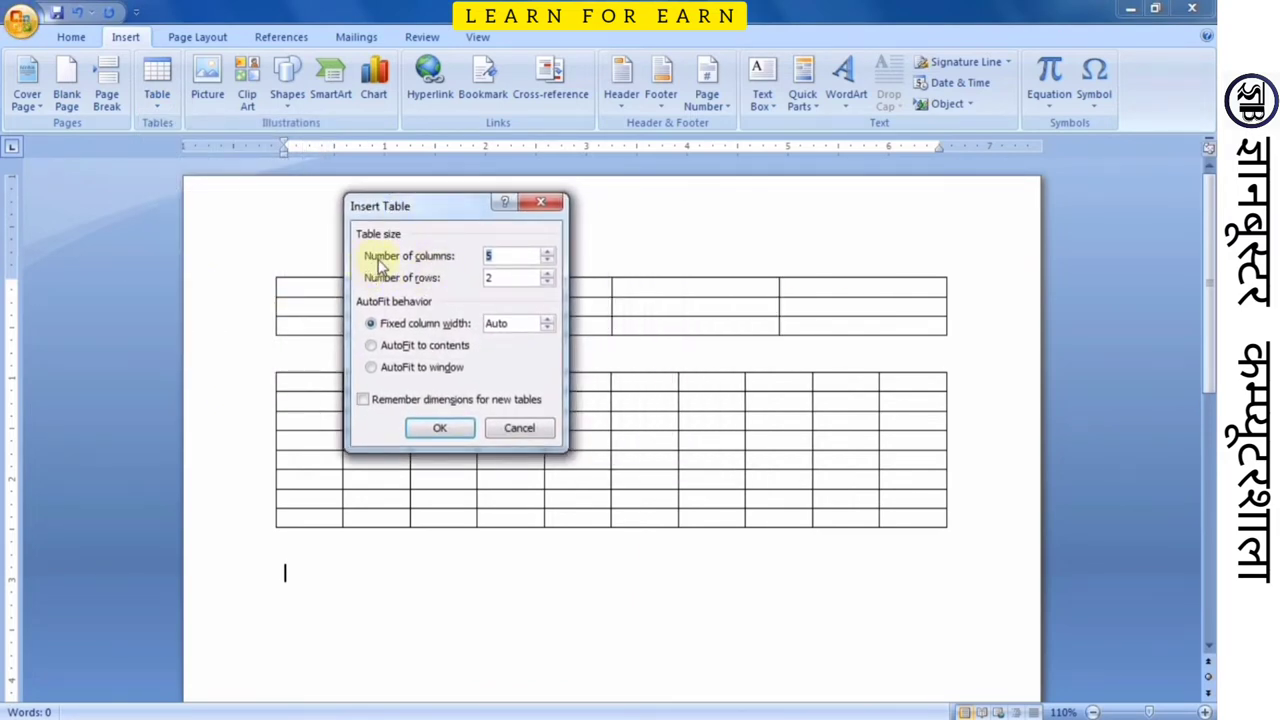
left_click(548, 253)
left_click(548, 253)
left_click(548, 253)
left_click(548, 253)
left_click(548, 253)
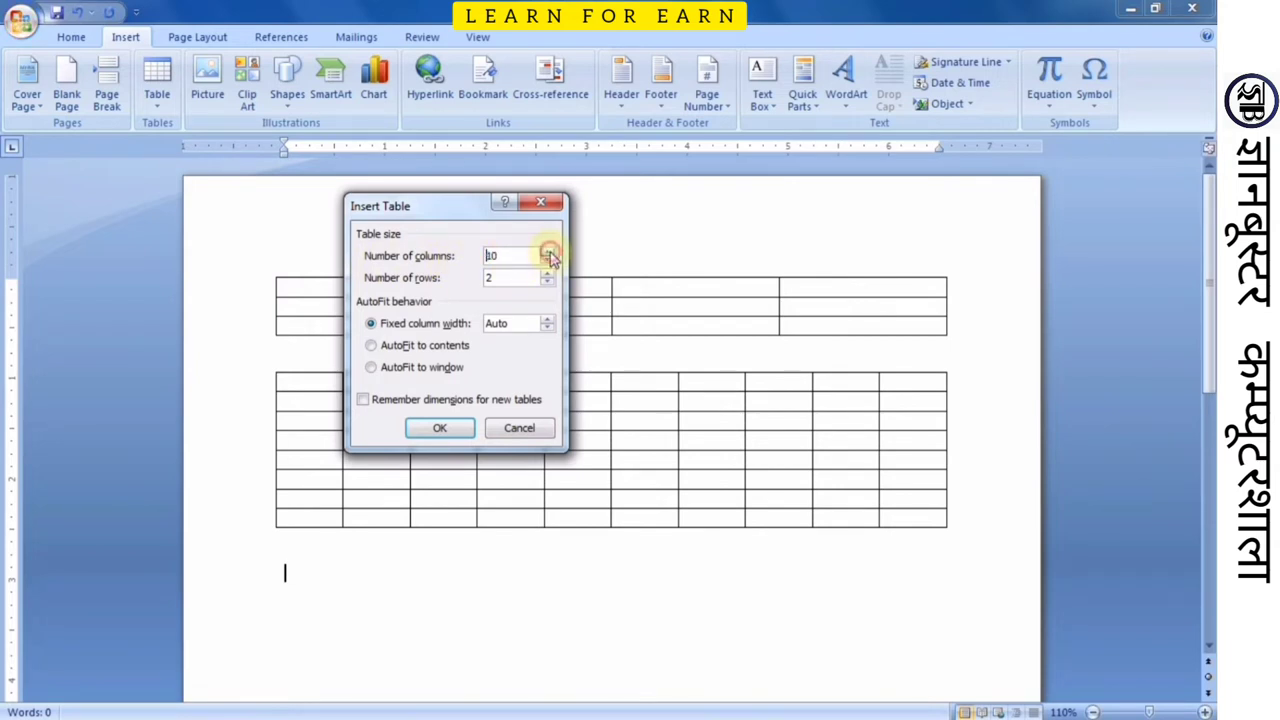
left_click(548, 253)
left_click(548, 253)
left_click(548, 253)
left_click(548, 253)
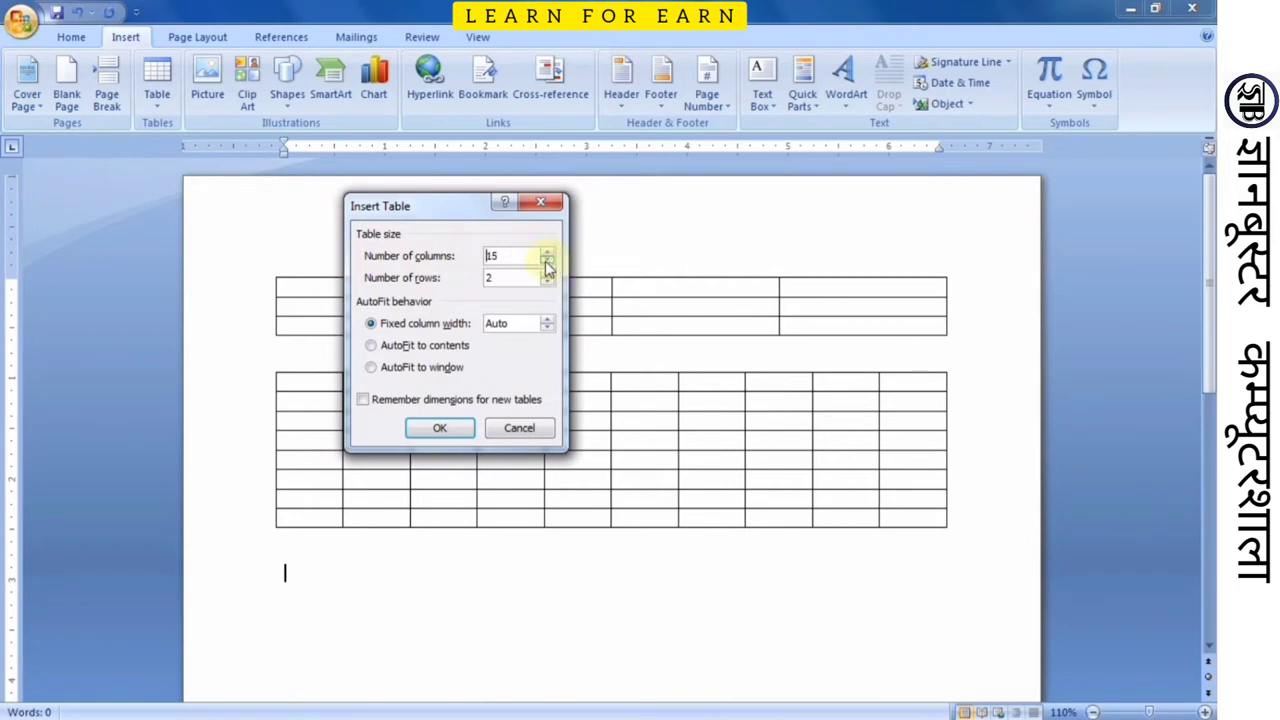
left_click(547, 263)
left_click(547, 263)
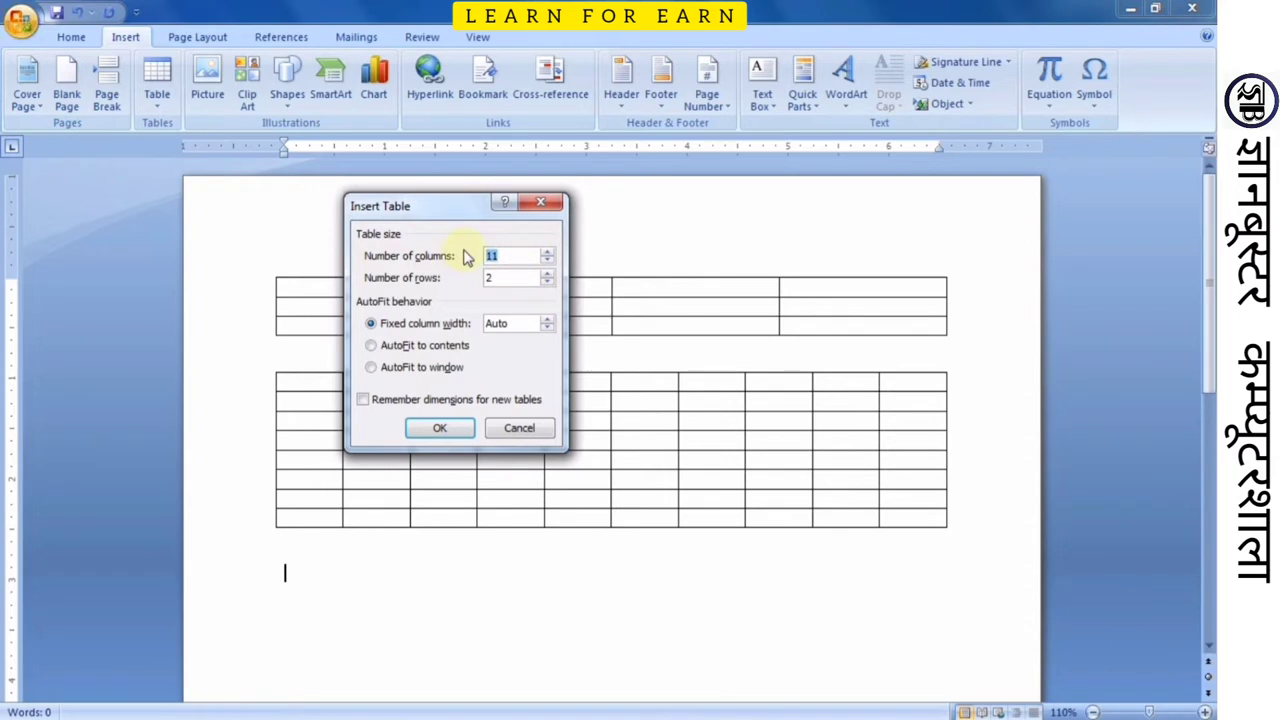
type("1")
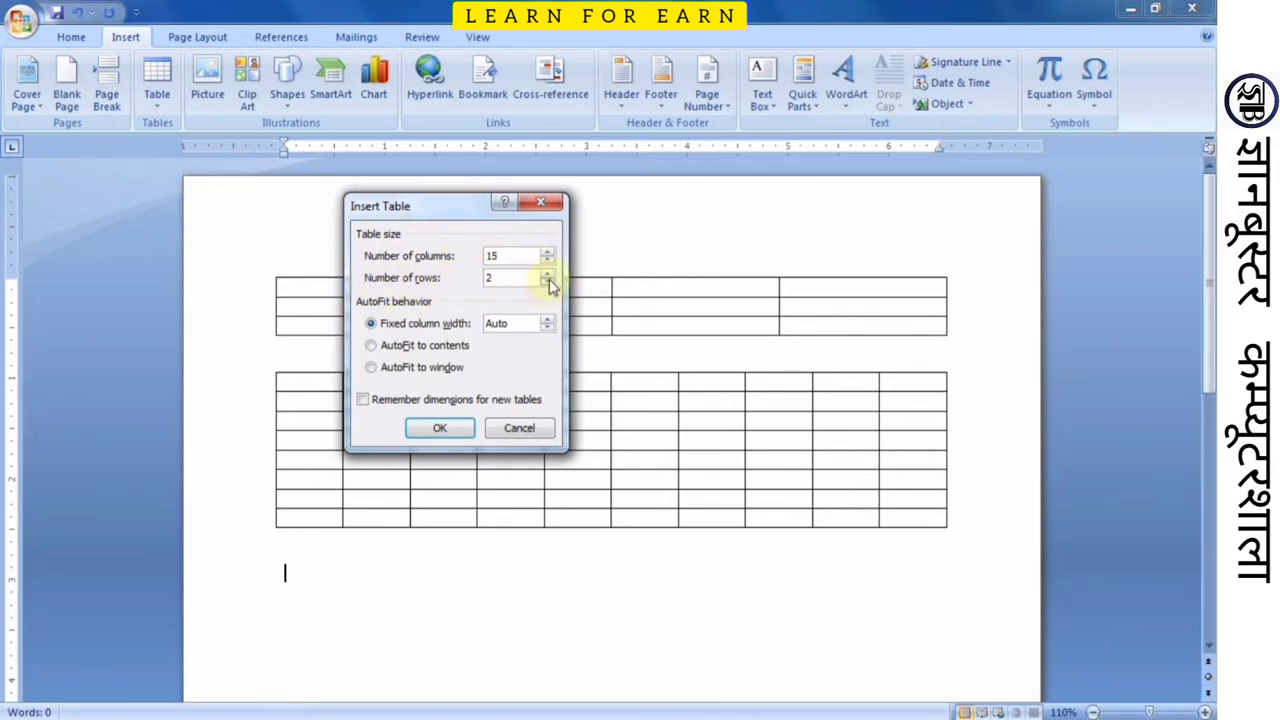
left_click(547, 274)
left_click(547, 274)
left_click(547, 274)
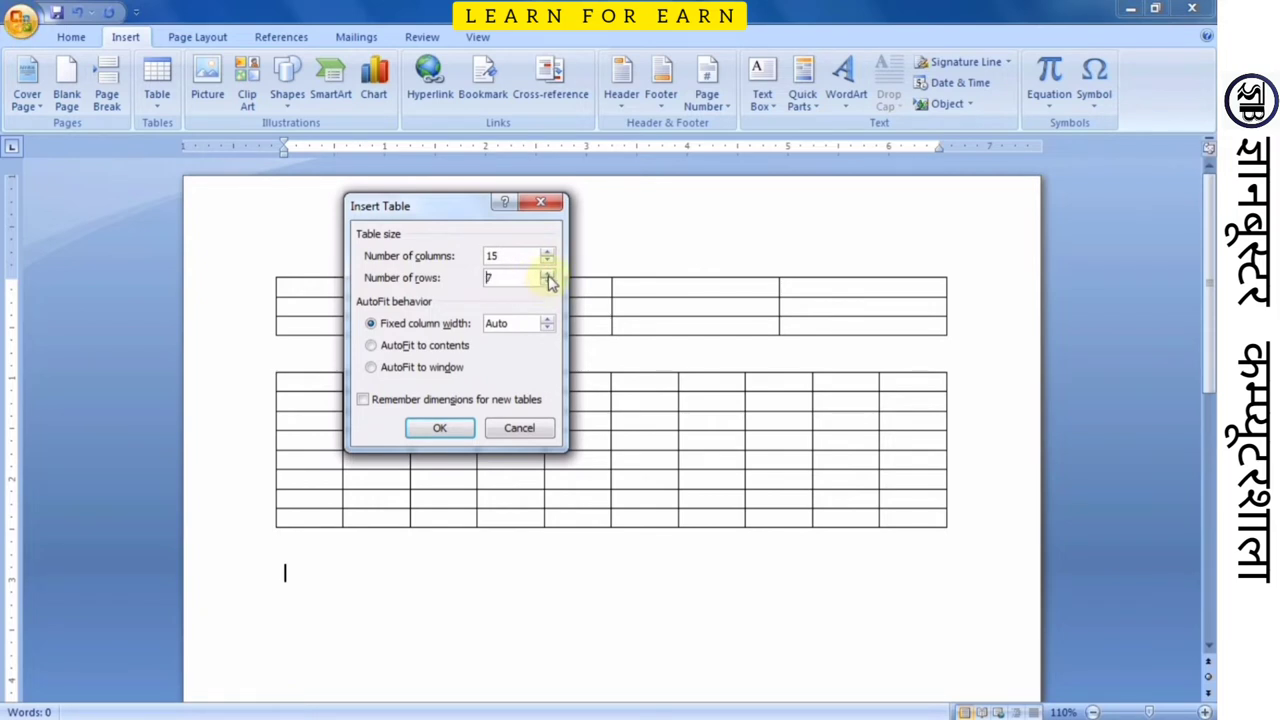
left_click(547, 274)
left_click(547, 274)
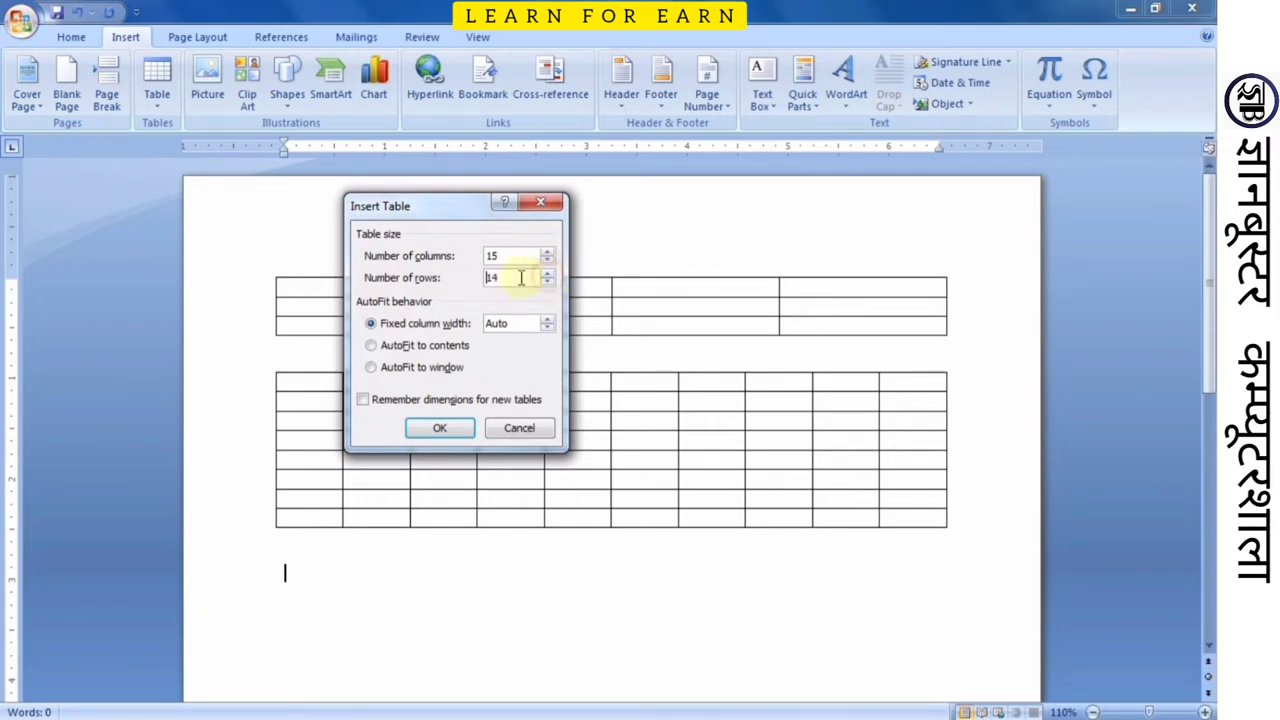
left_click(440, 430)
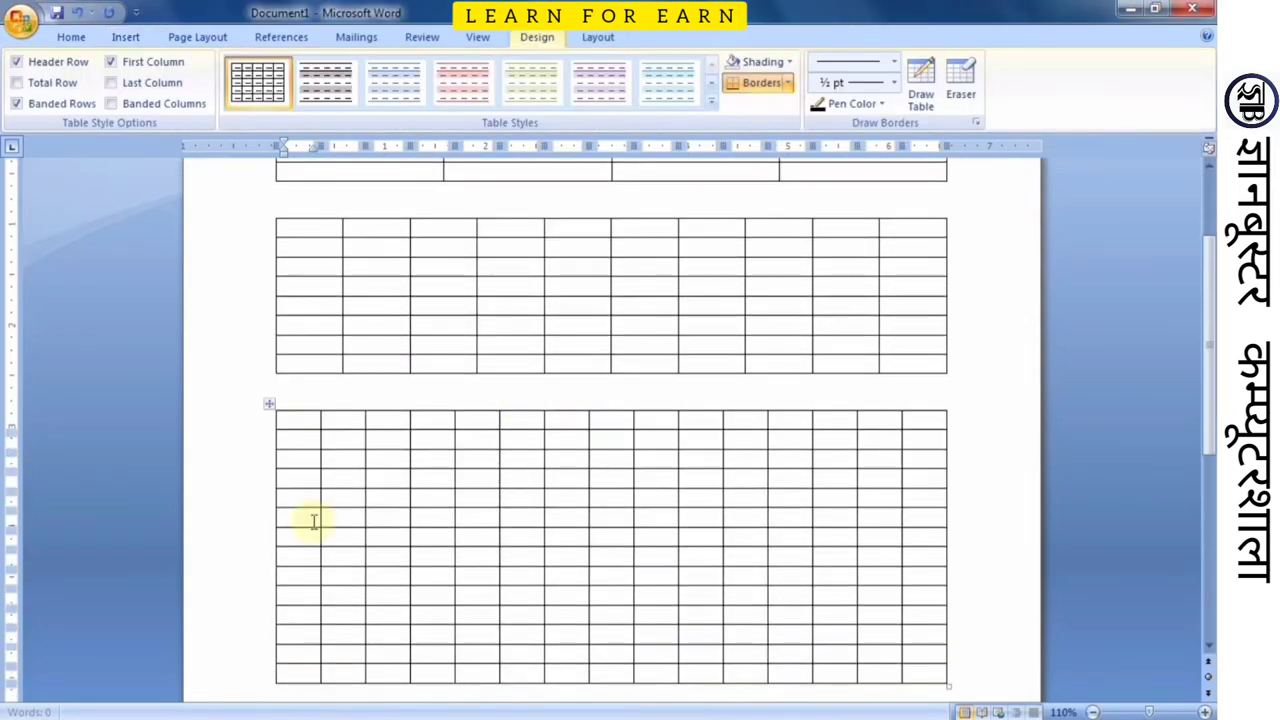
Step: Scroll to the 15x14 table and click cells in its first column and second row
scroll(311, 520, "down", 1)
scroll(303, 420, "down", 1)
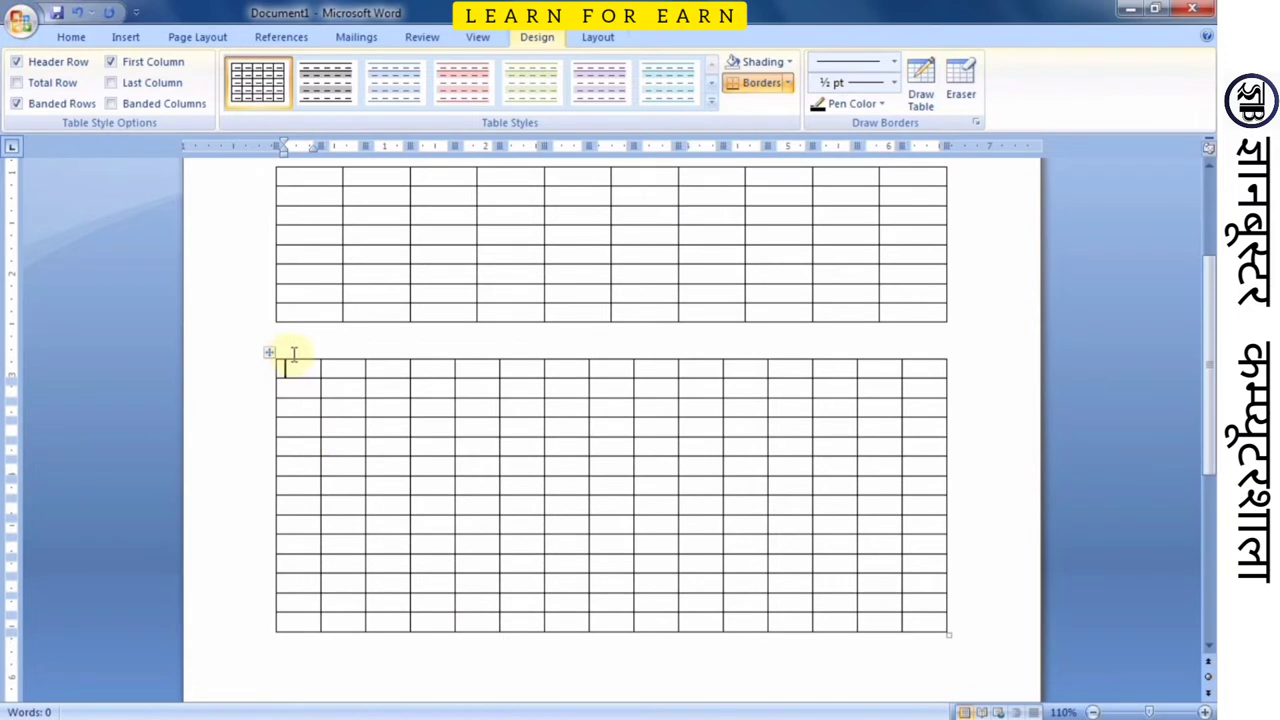
left_click(297, 352)
left_click(228, 396)
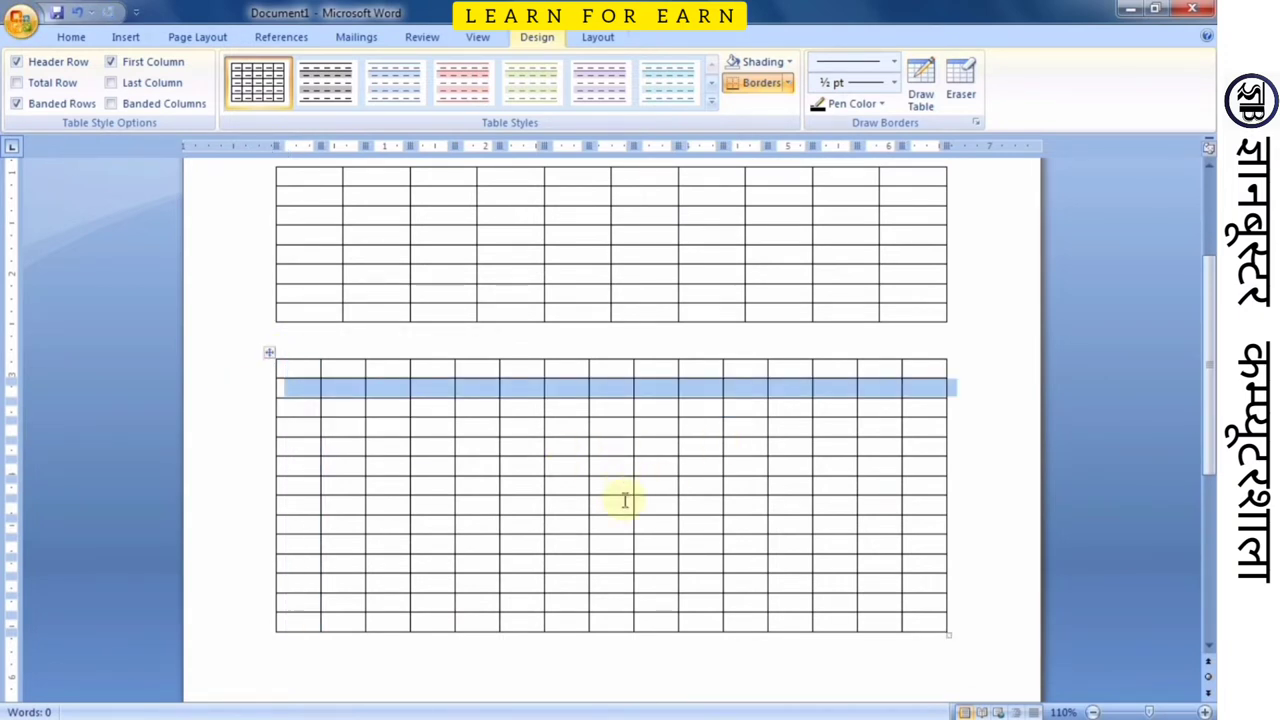
scroll(650, 515, "down", 5)
scroll(530, 480, "down", 1)
Step: Place the caret below the new table and open the Table dropdown
left_click(490, 462)
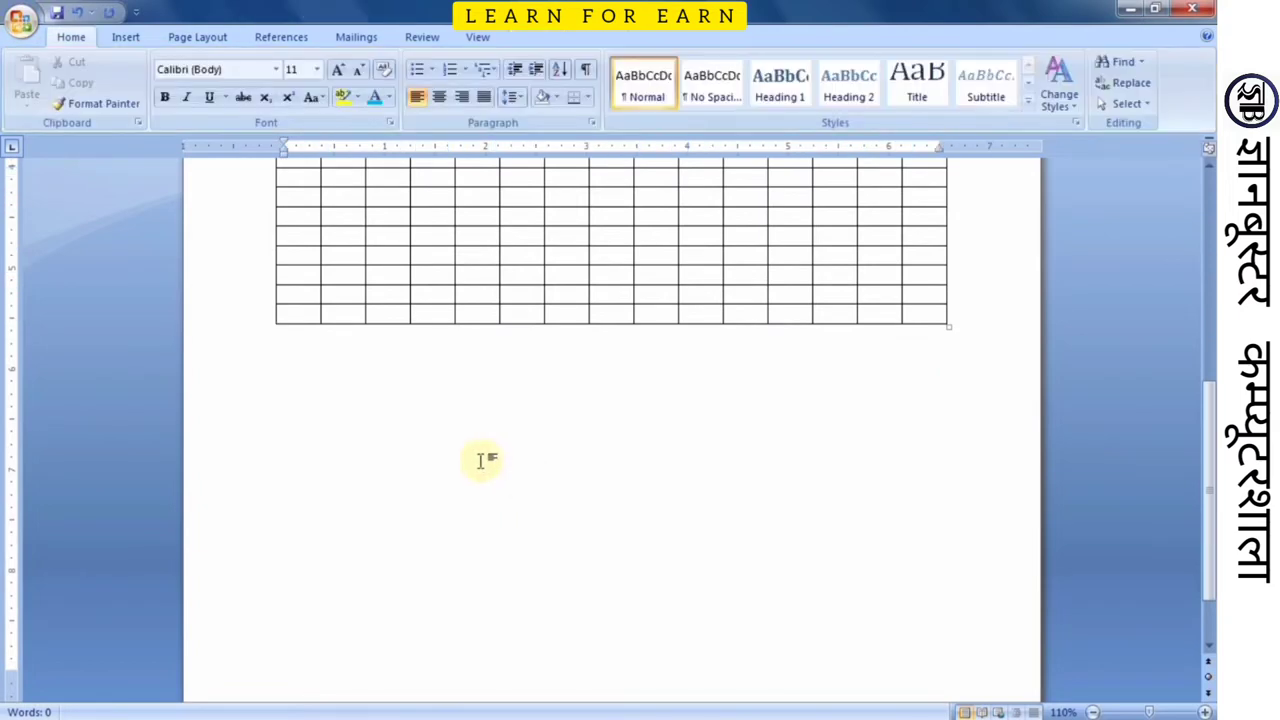
left_click(126, 40)
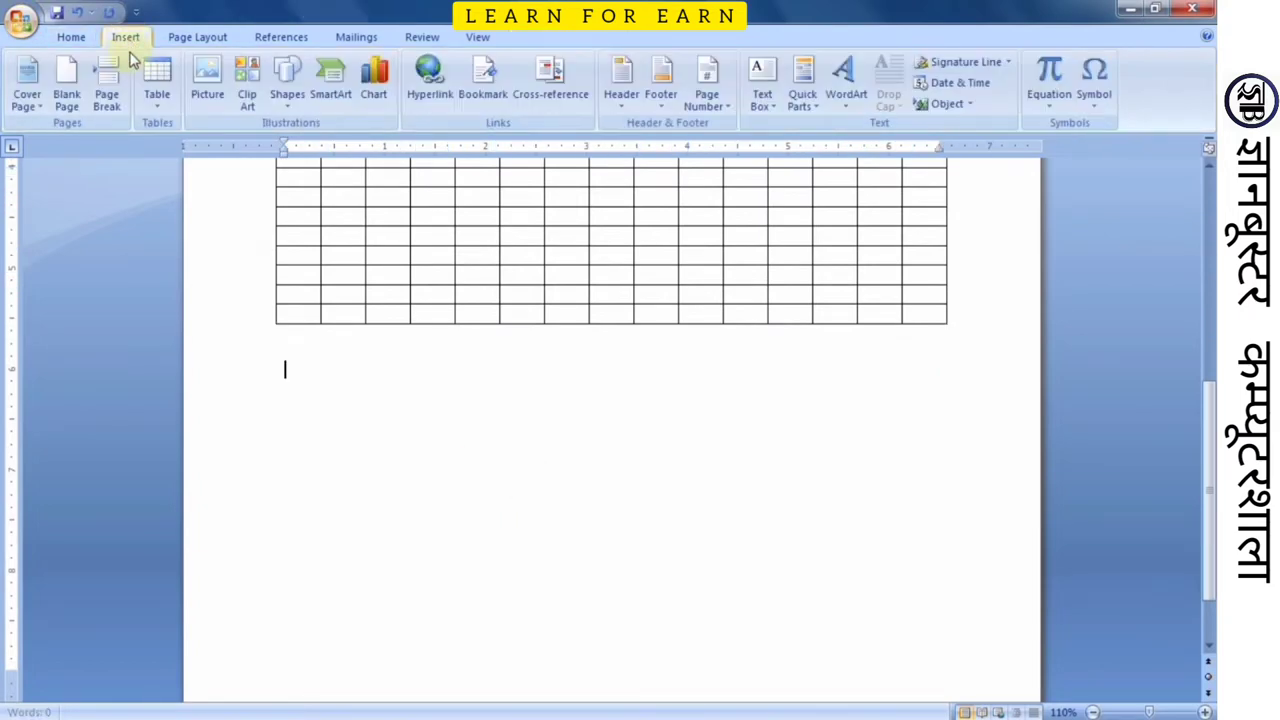
left_click(150, 82)
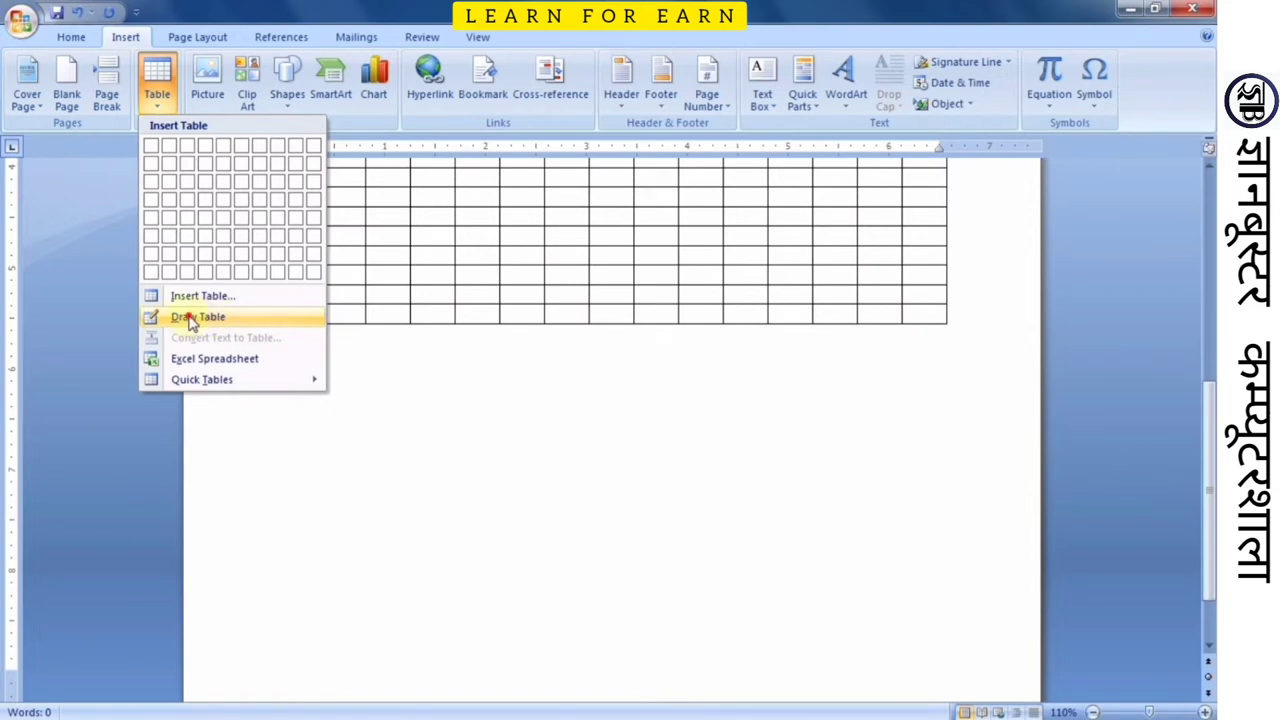
Step: Use Draw Table to outline a first table box below the existing grid
left_click(190, 318)
scroll(367, 440, "down", 1)
scroll(410, 390, "down", 1)
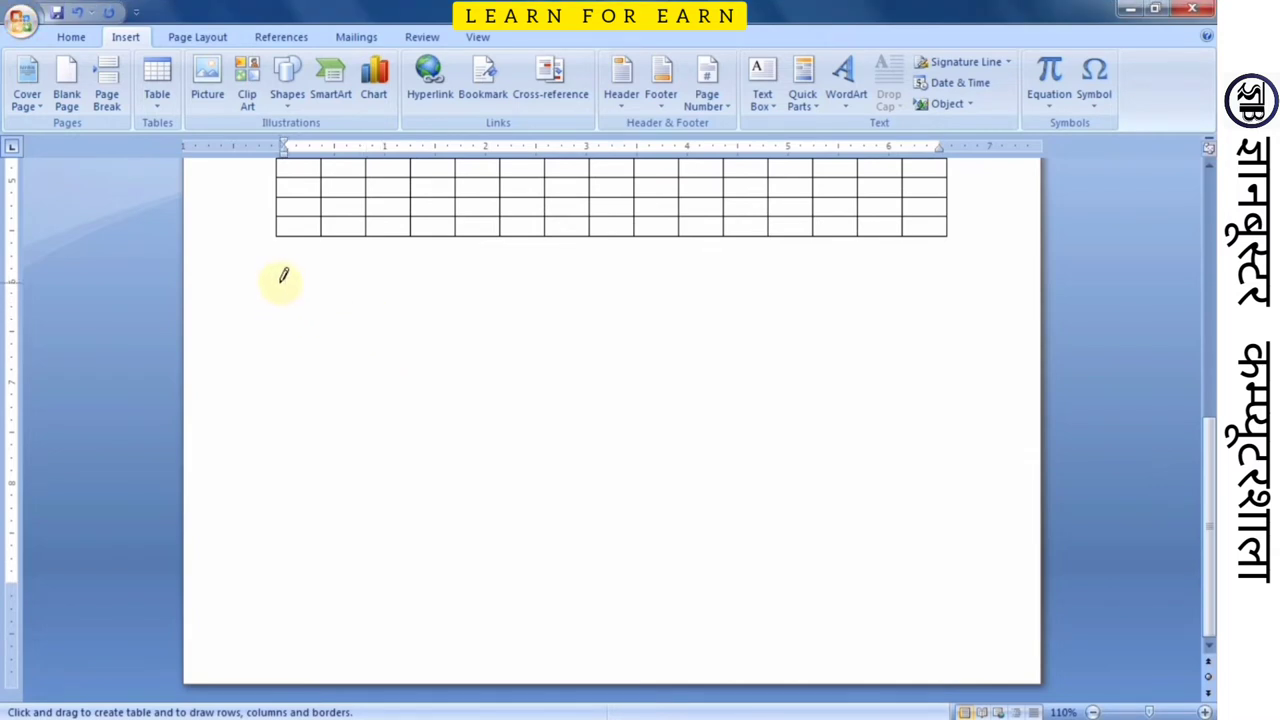
left_click_drag(280, 281, 840, 440)
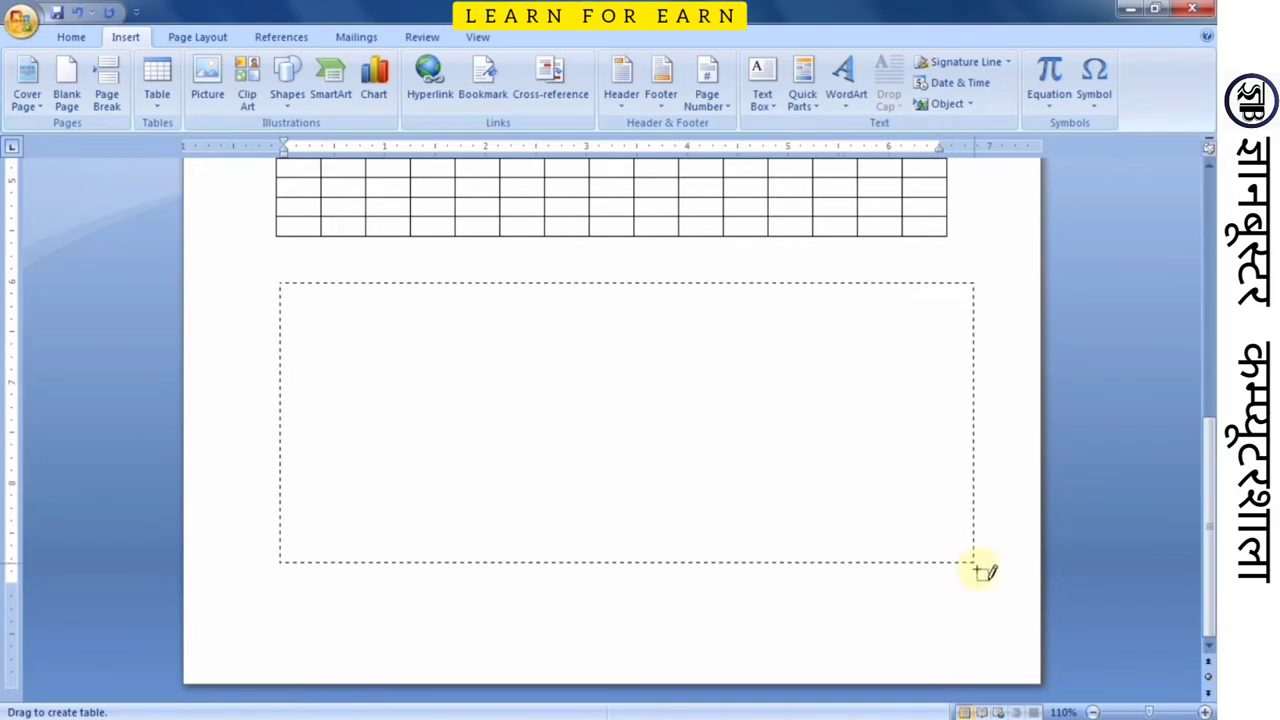
left_click_drag(845, 440, 982, 580)
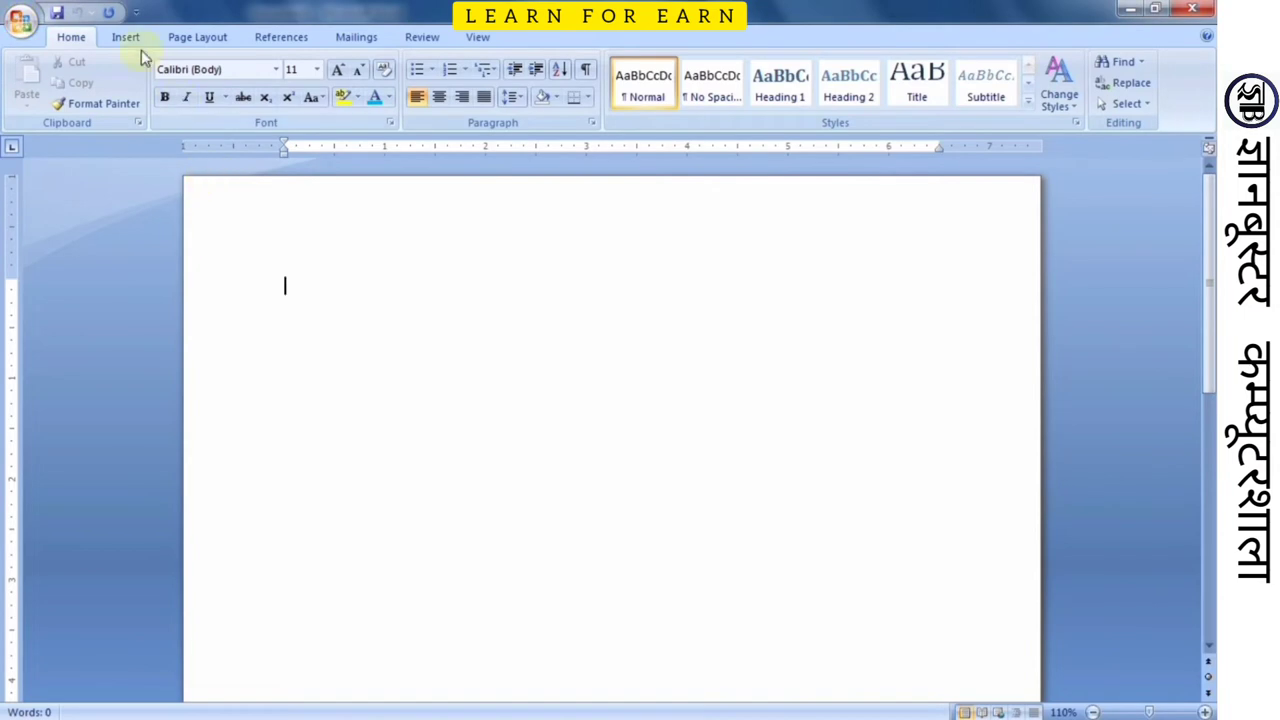
Step: Restart Draw Table and draw the outer border of the new table
left_click(128, 37)
left_click(157, 85)
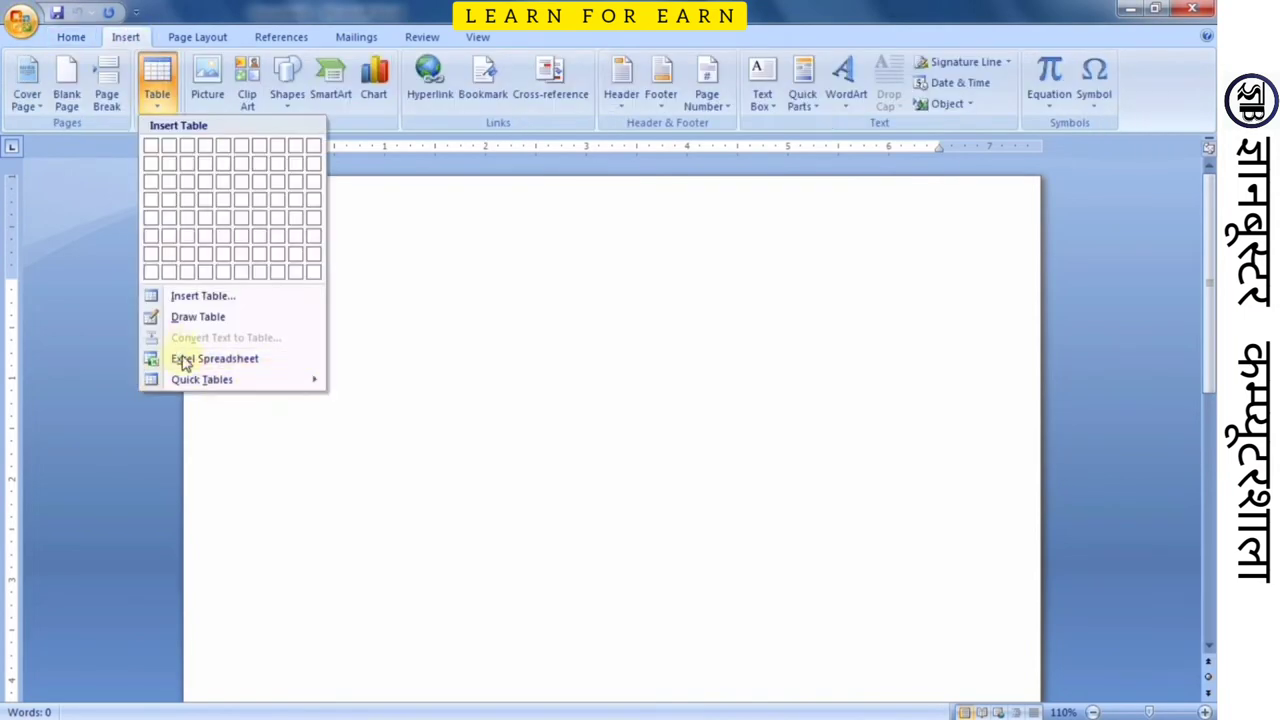
left_click(186, 318)
mouse_move(265, 259)
left_mouse_down()
mouse_move(926, 524)
mouse_move(814, 463)
left_mouse_up()
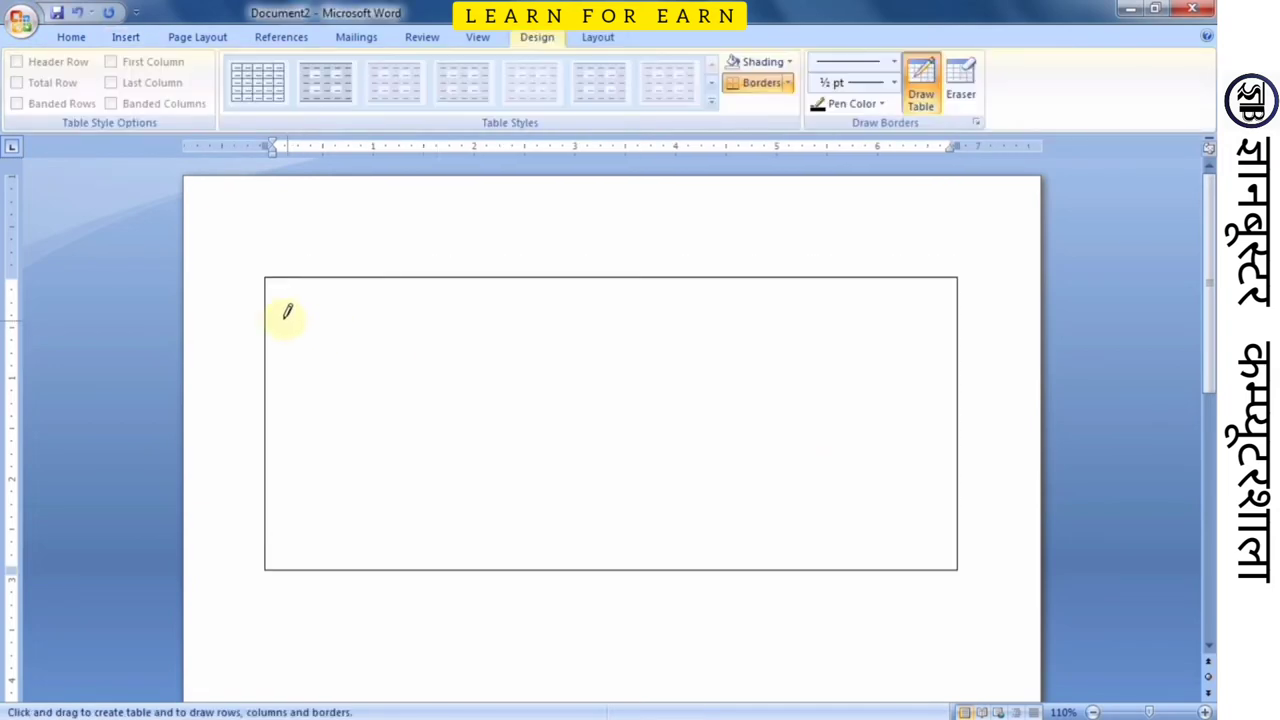
Step: Draw the header line, narrow first column, split header cell and its two sub-column lines
left_click_drag(622, 318, 634, 316)
left_click_drag(313, 280, 316, 480)
left_click_drag(499, 280, 499, 470)
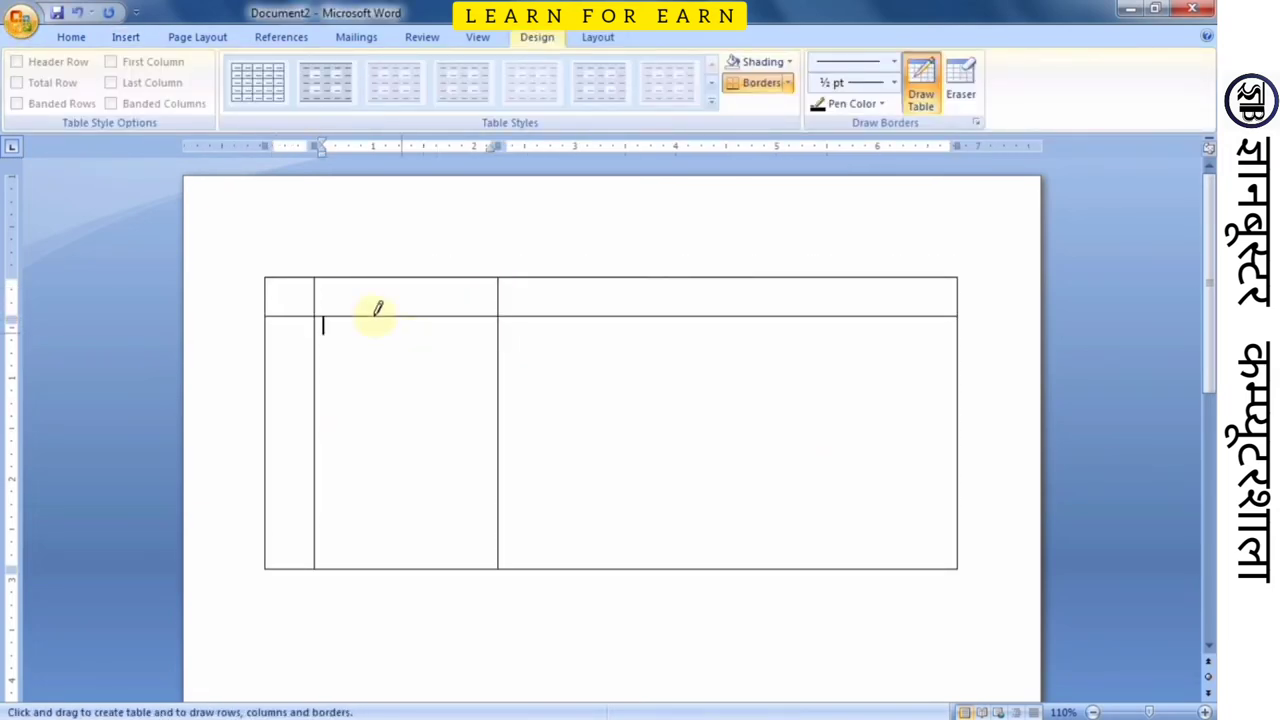
left_click_drag(324, 290, 470, 289)
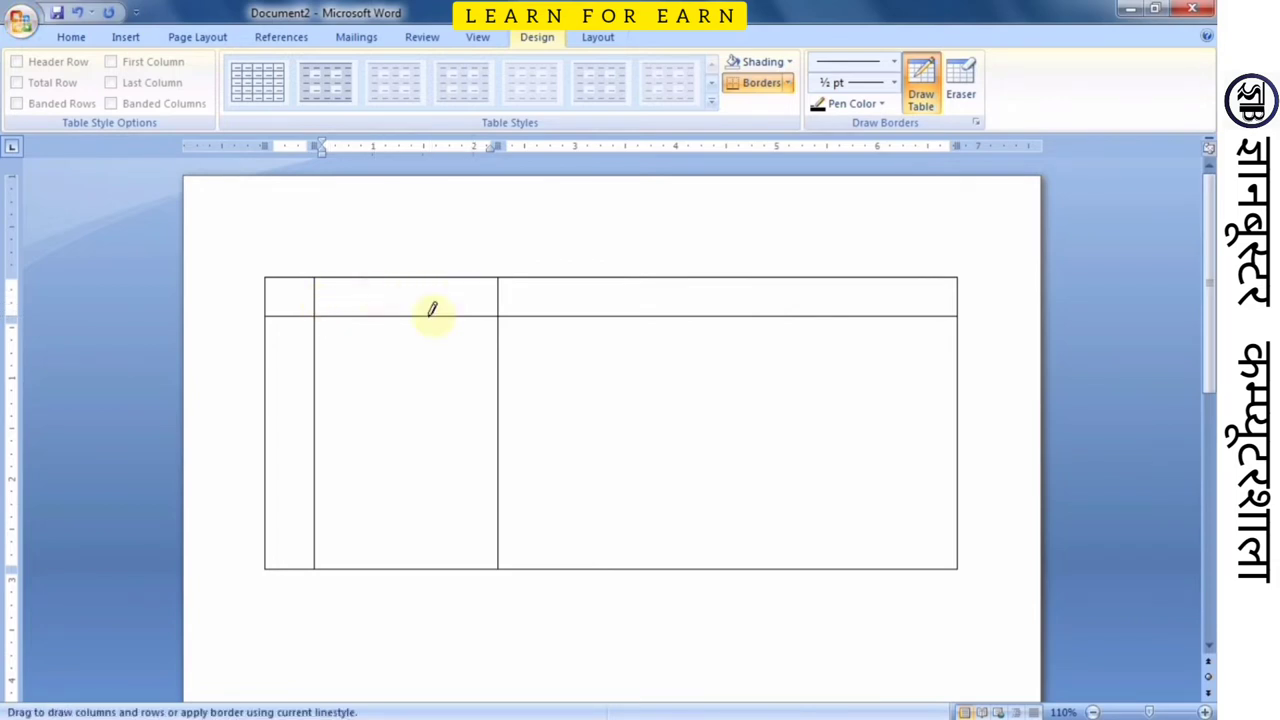
left_click_drag(377, 316, 376, 470)
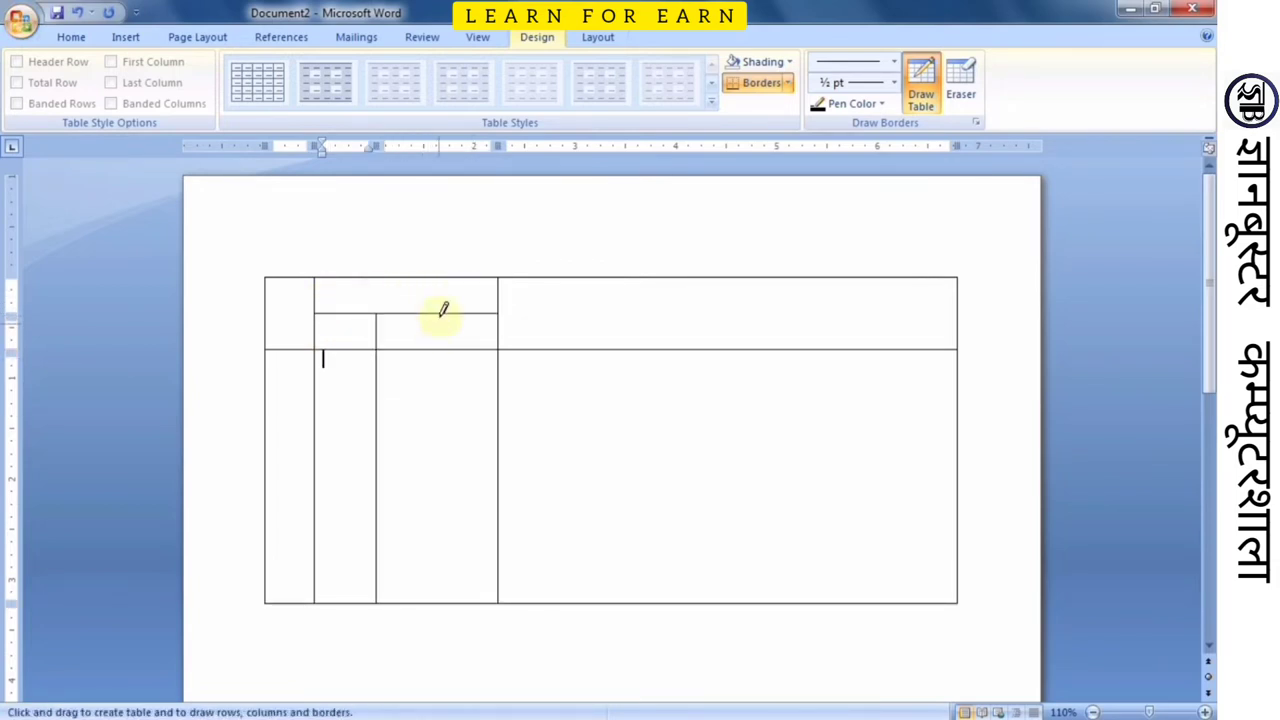
left_click_drag(440, 316, 444, 505)
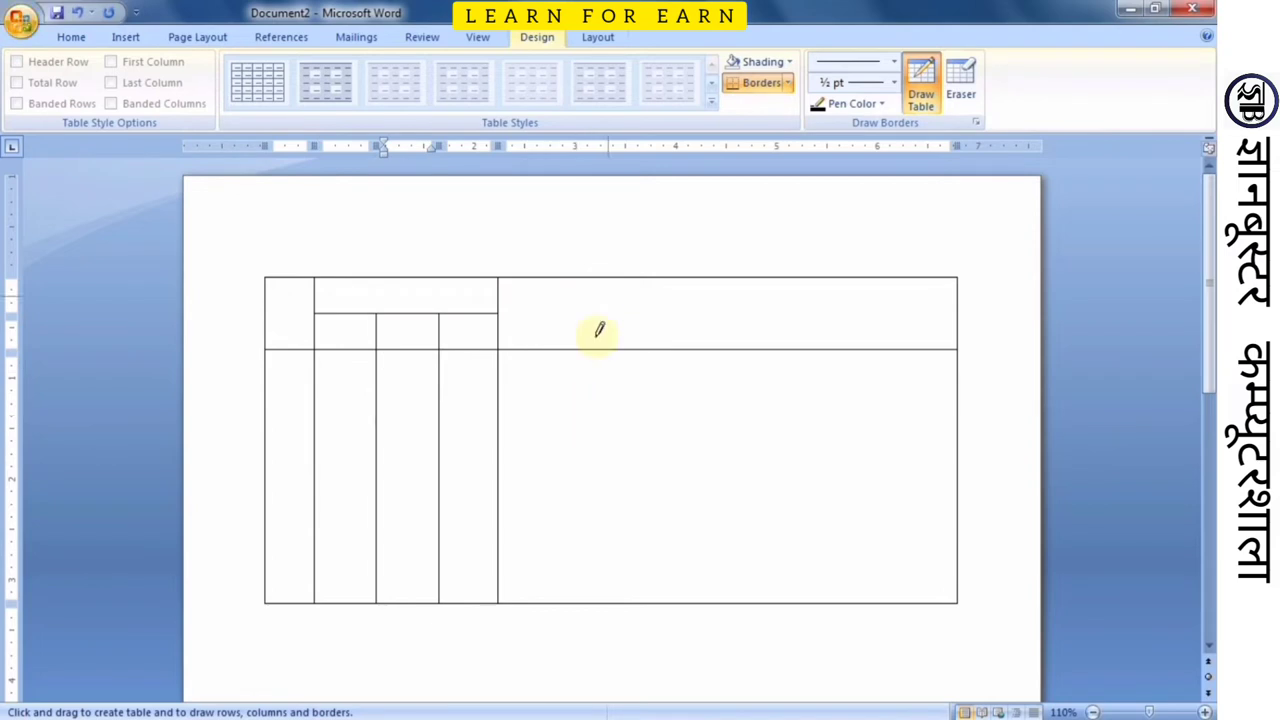
Step: Stop drawing and move the caret below the drawn table
scroll(632, 446, "down", 2)
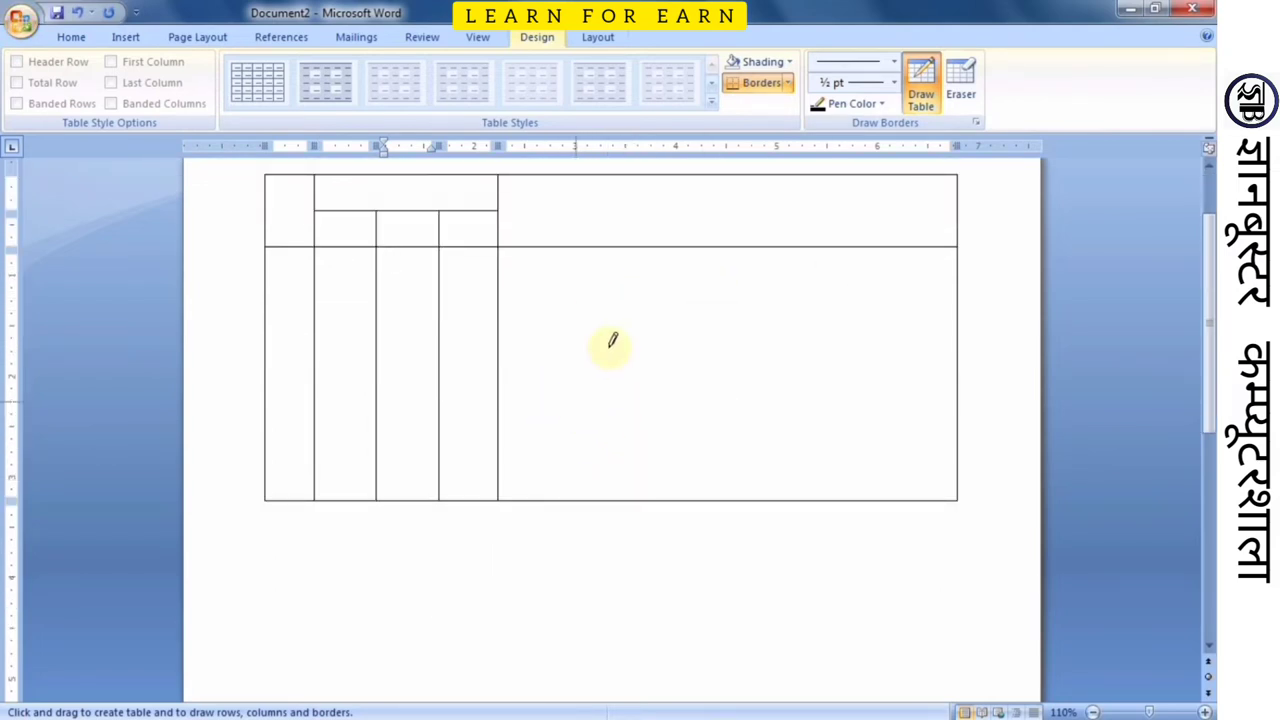
key("Escape")
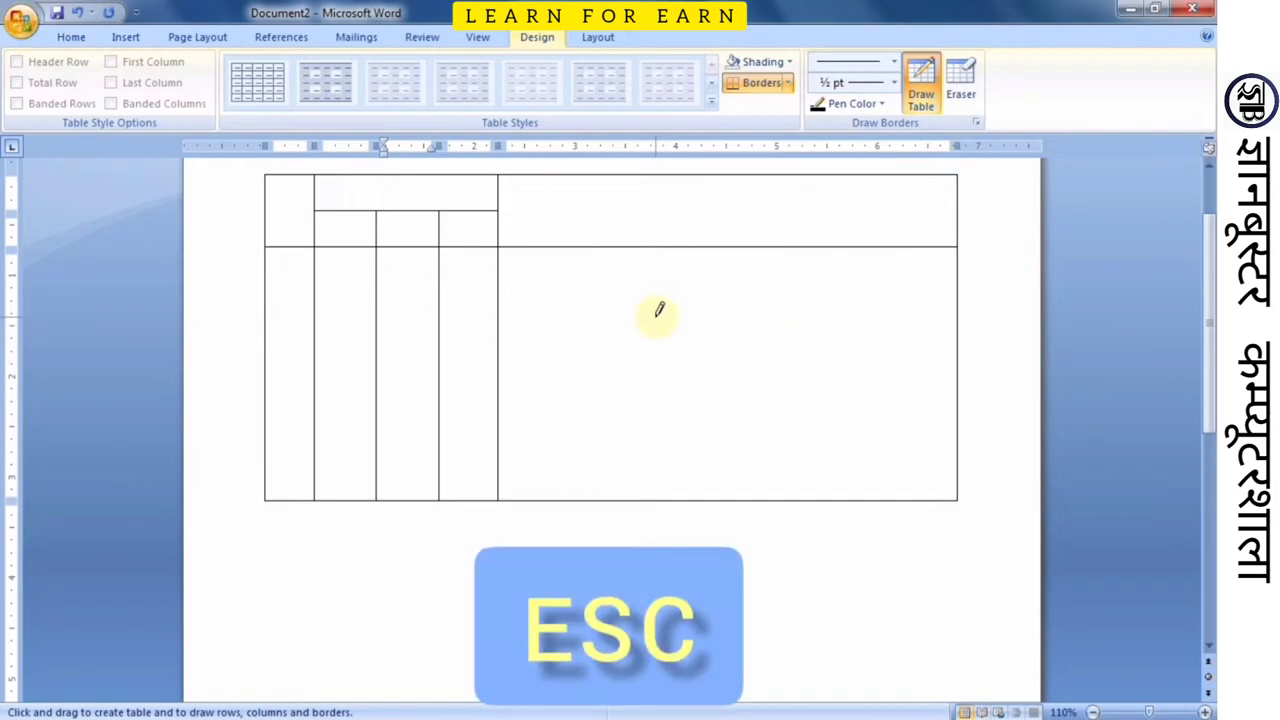
scroll(663, 406, "down", 1)
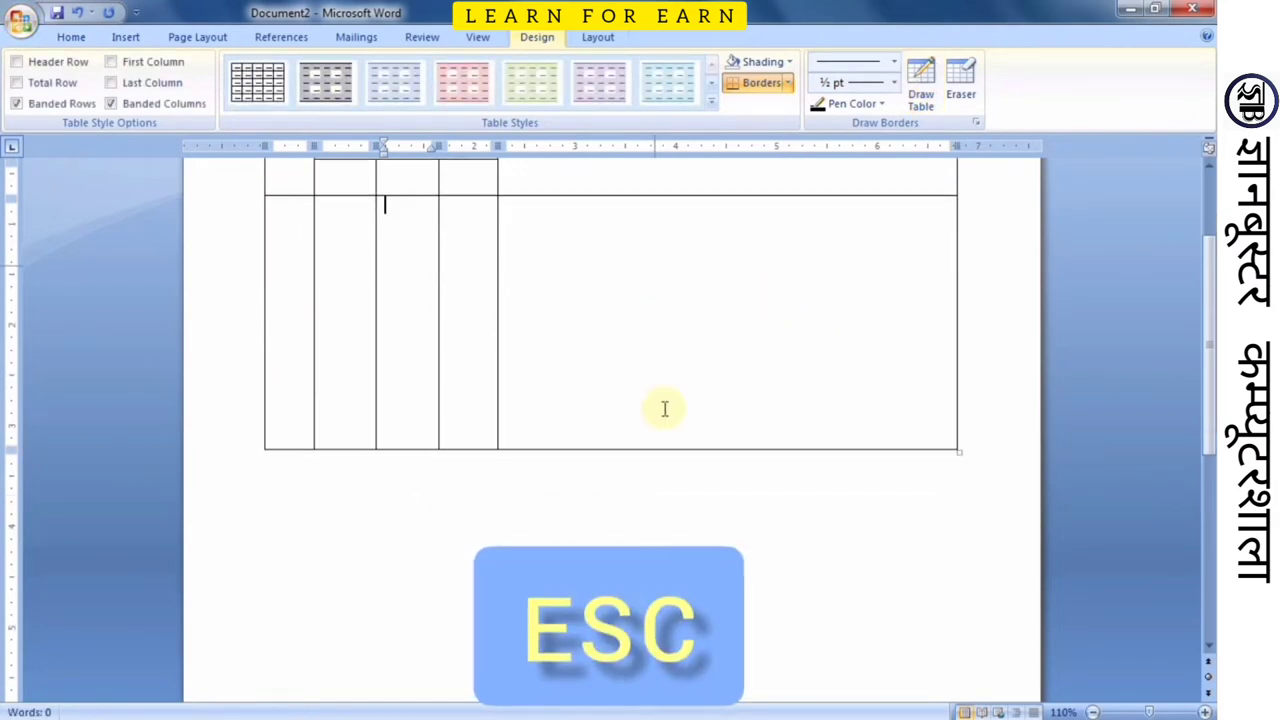
scroll(469, 468, "down", 2)
left_click(318, 403)
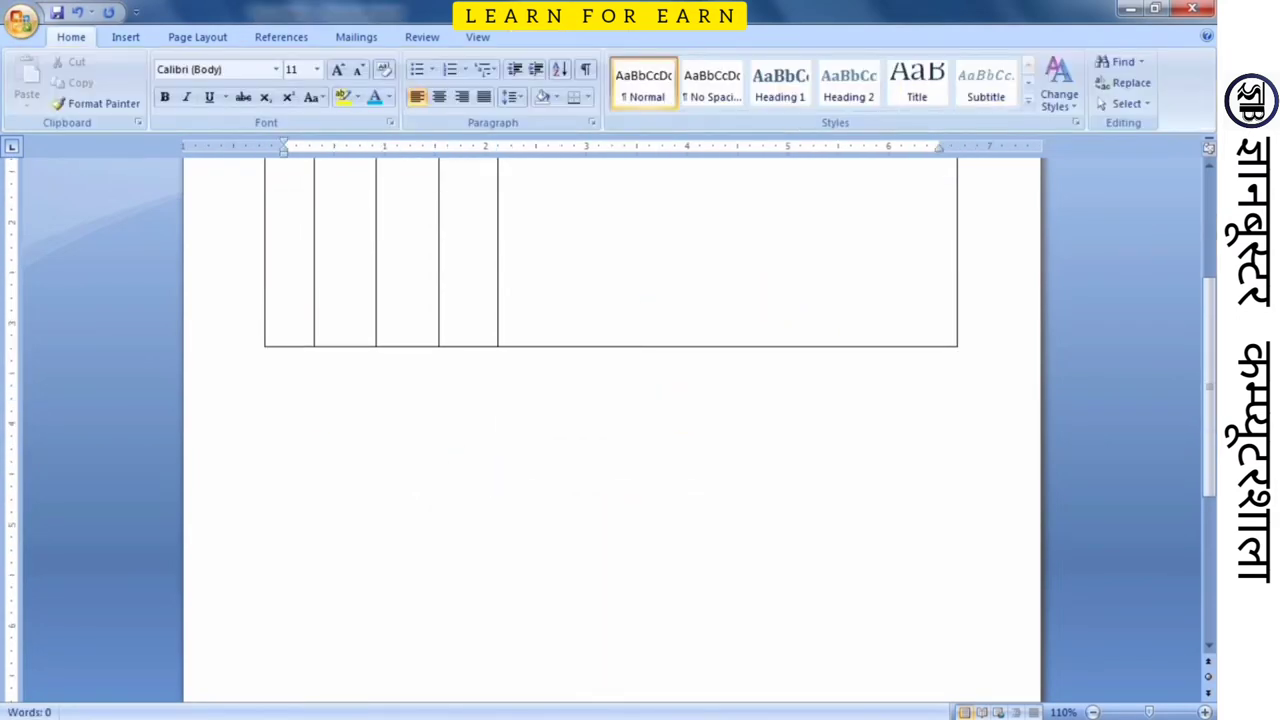
Step: Insert the With Subheads 2 quick table from the Quick Tables gallery
left_click(123, 36)
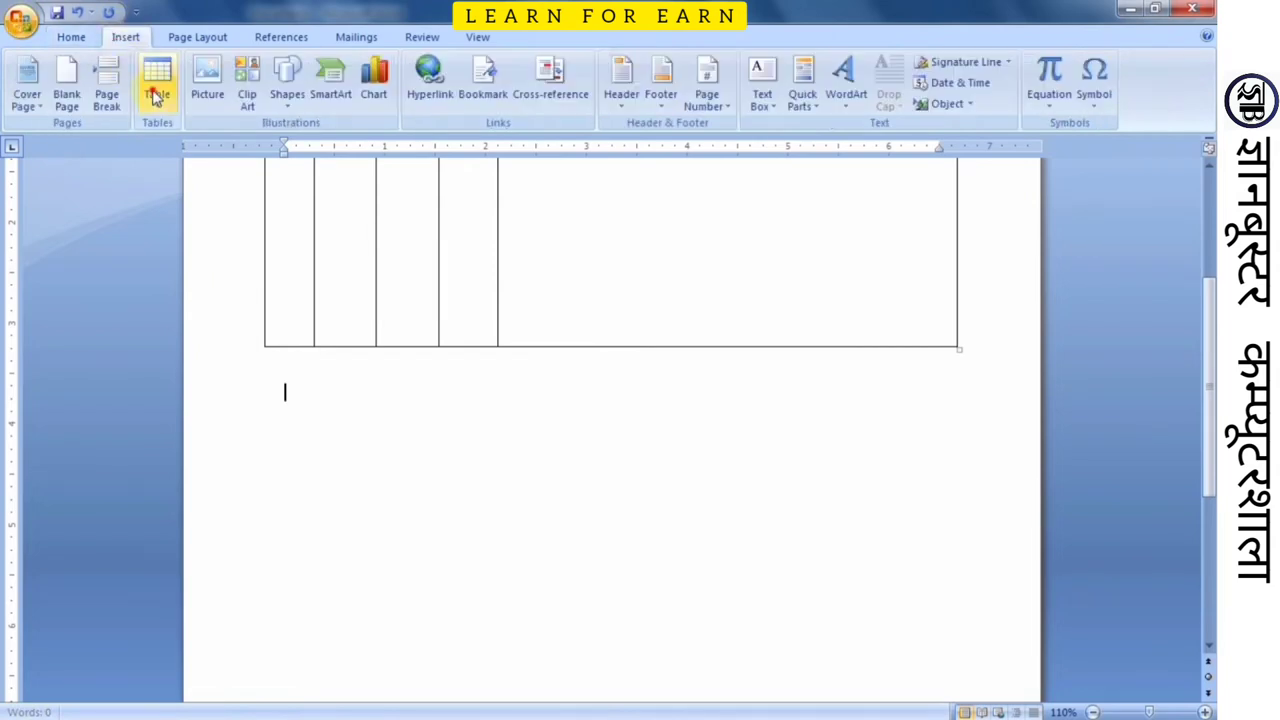
left_click(155, 95)
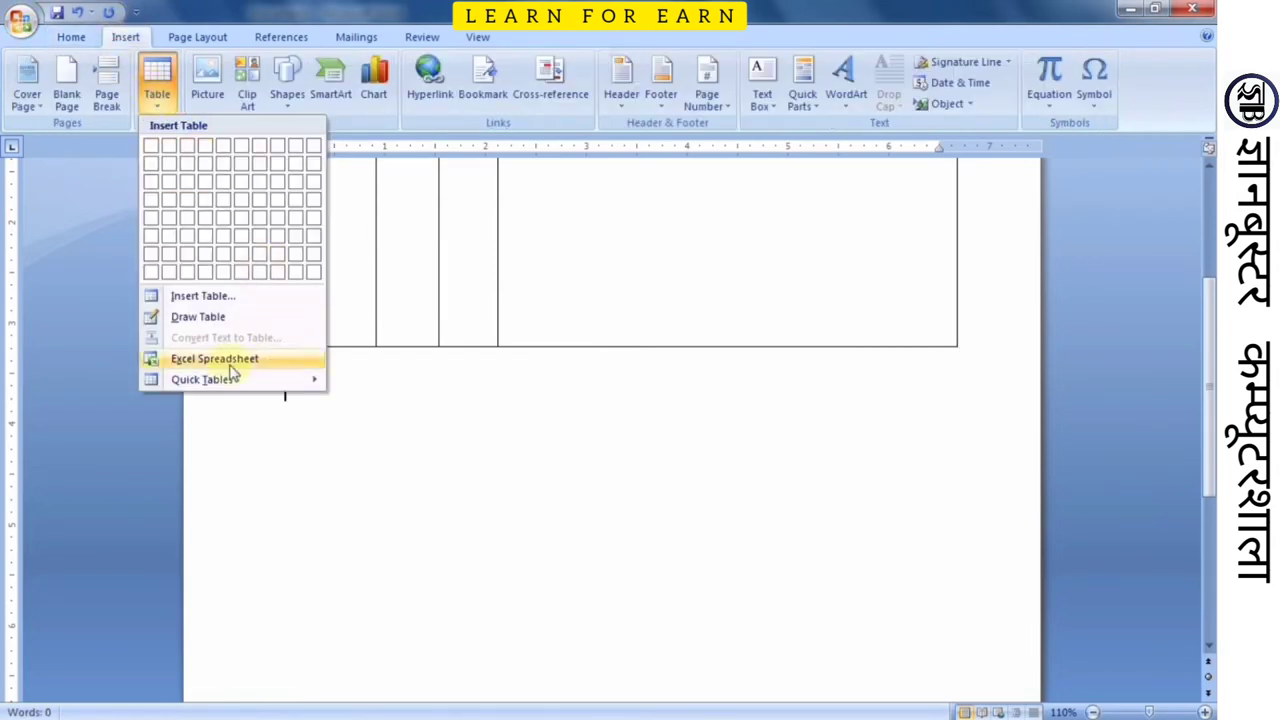
left_click(180, 390)
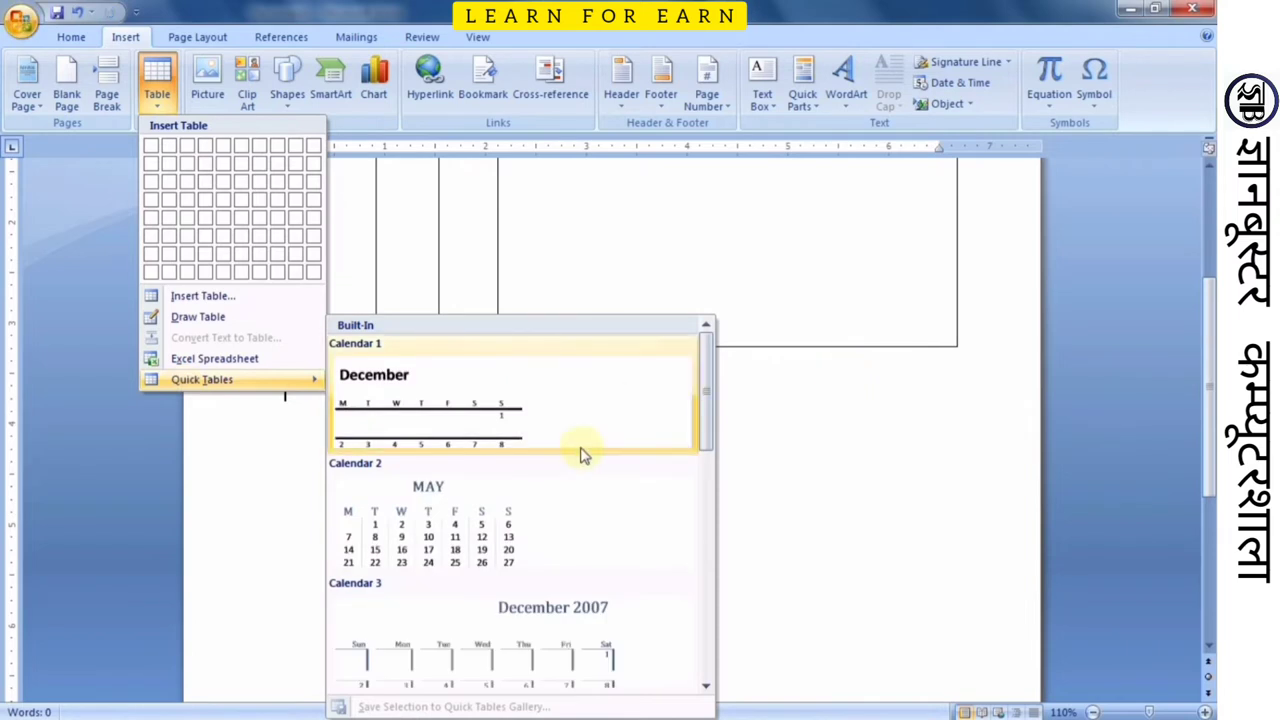
scroll(582, 452, "down", 3)
scroll(582, 452, "down", 3)
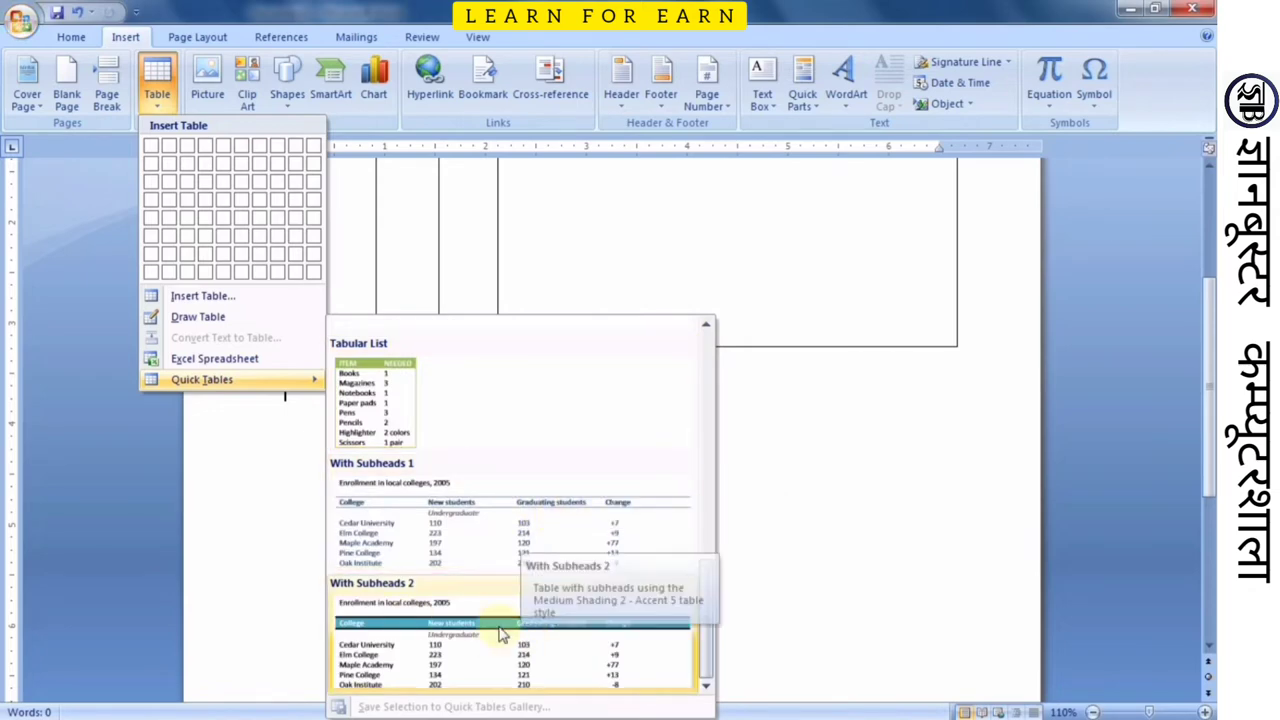
left_click(497, 624)
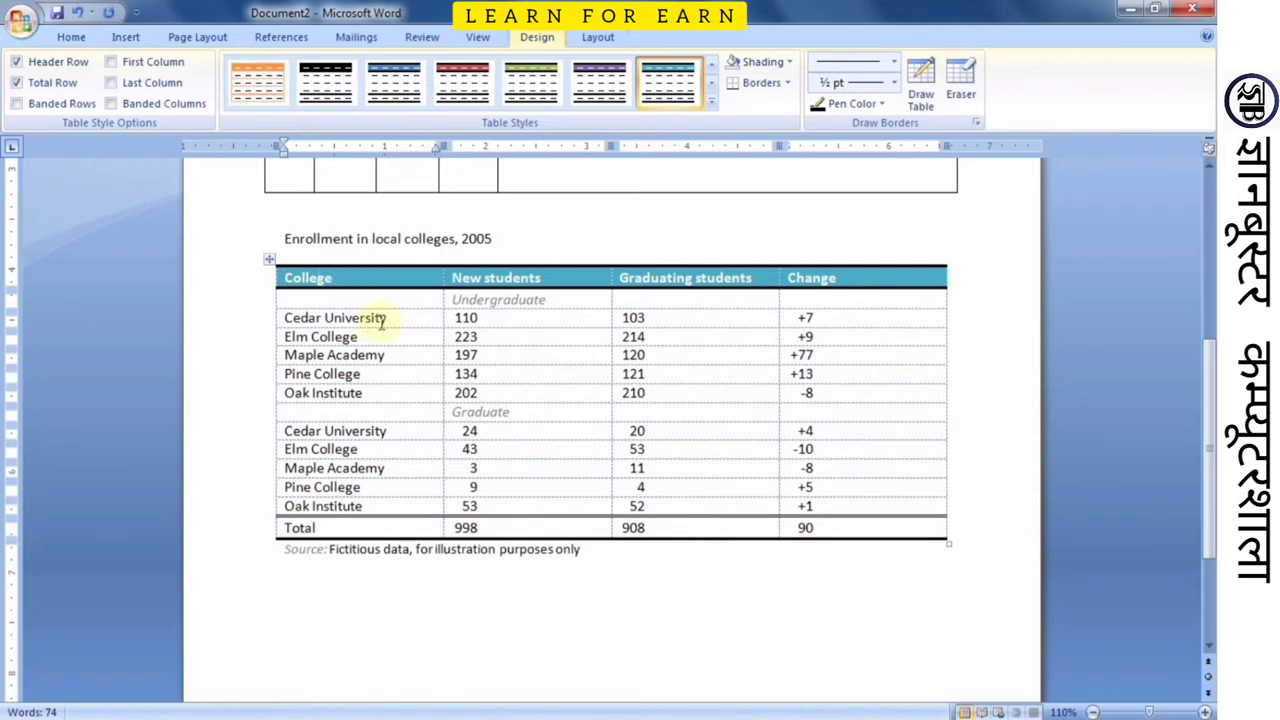
Step: Replace Cedar University with a student's name and add an empty line below the table
left_click_drag(393, 318, 262, 318)
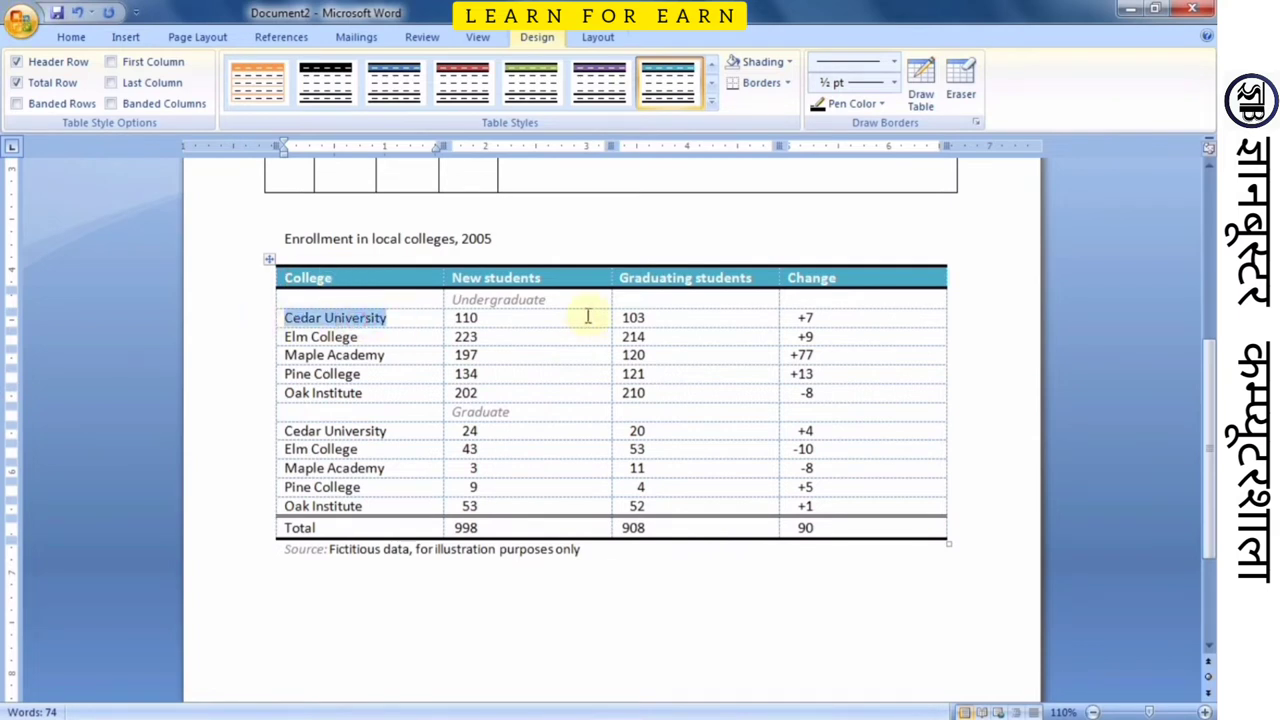
type("Ajay")
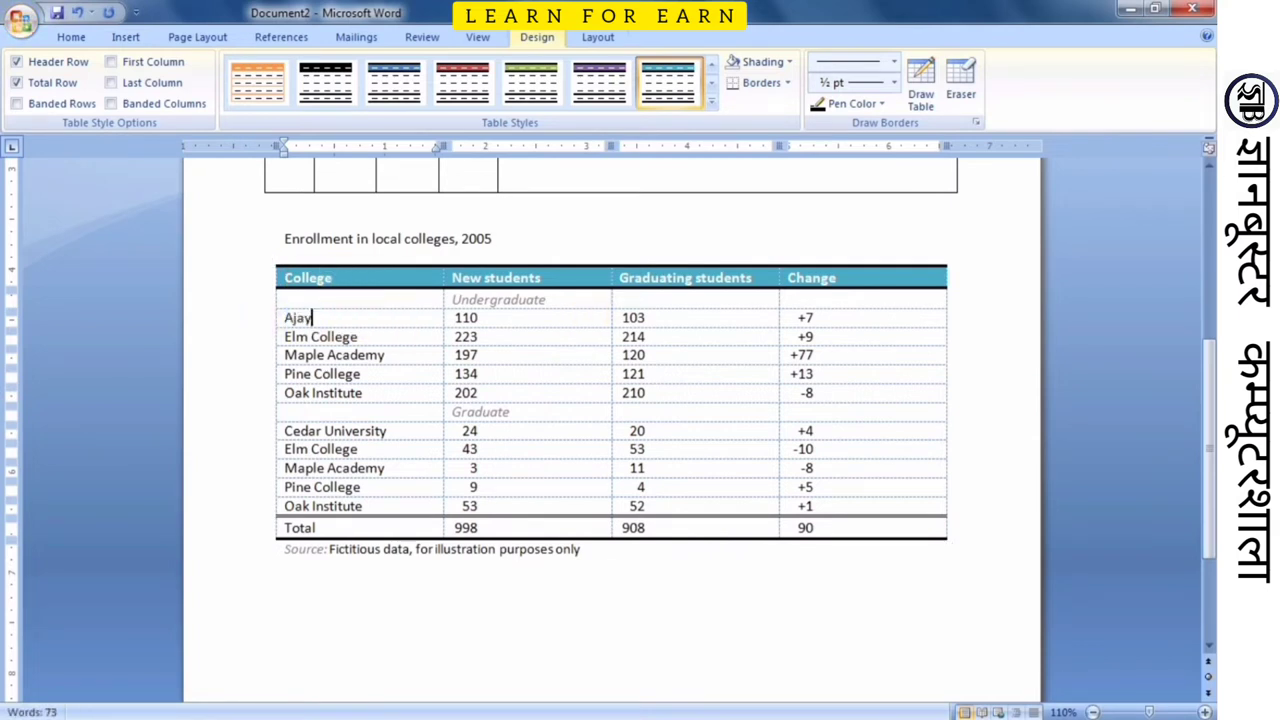
type(" b")
key("BackSpace")
key("BackSpace")
type("kumar")
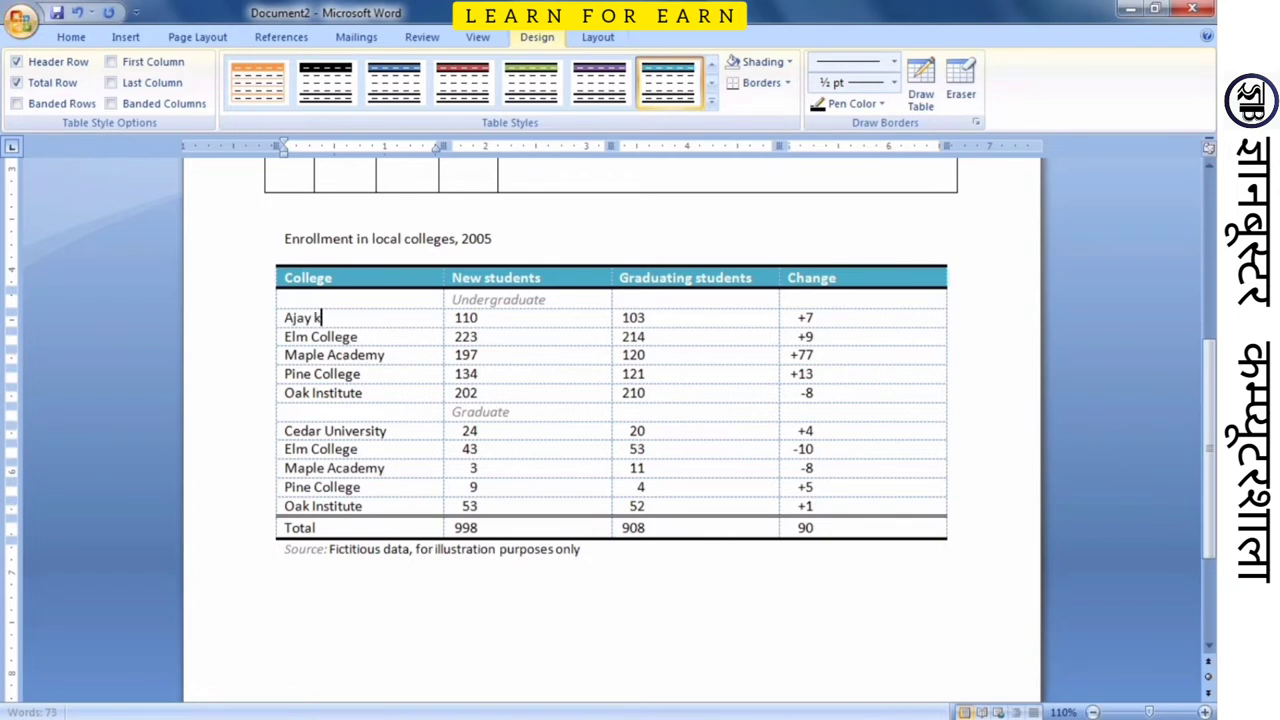
left_click(477, 601)
key("Return")
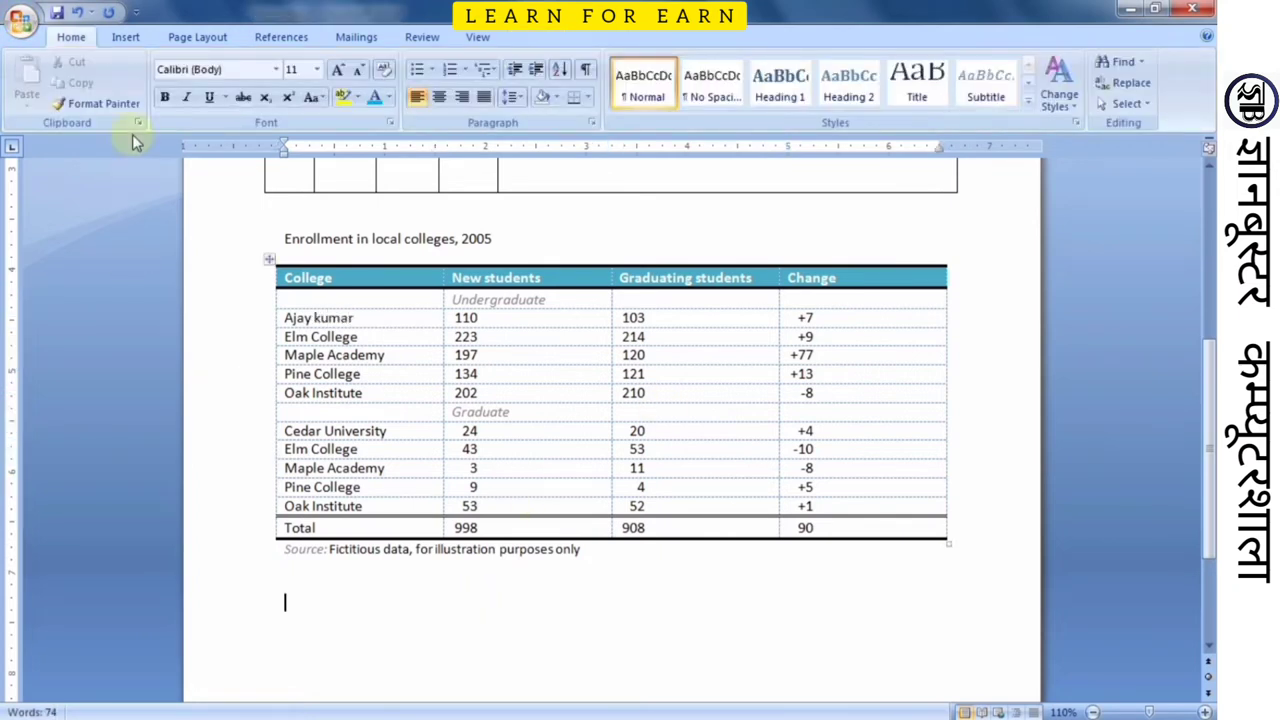
Step: Embed an Excel worksheet, enter 'gdfgd' in cell C6, and return to Word
left_click(126, 40)
left_click(156, 80)
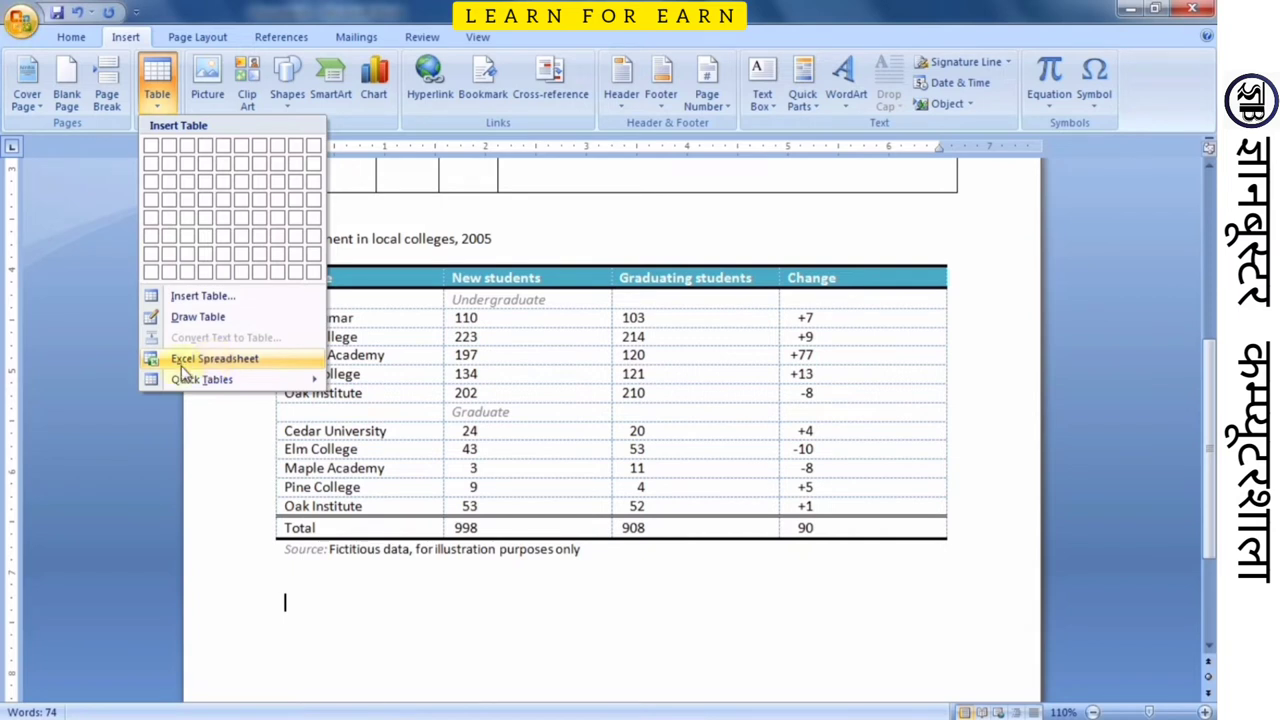
left_click(220, 358)
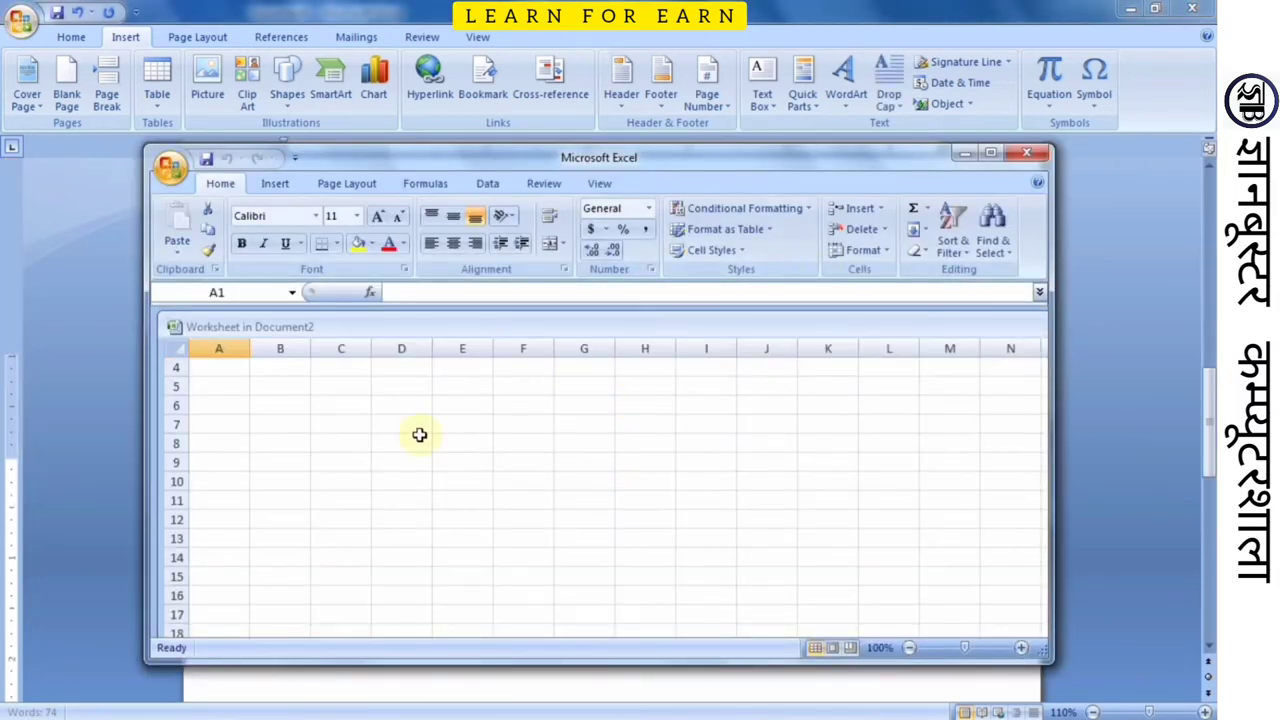
left_click(332, 413)
type("gdfgd")
left_click(440, 480)
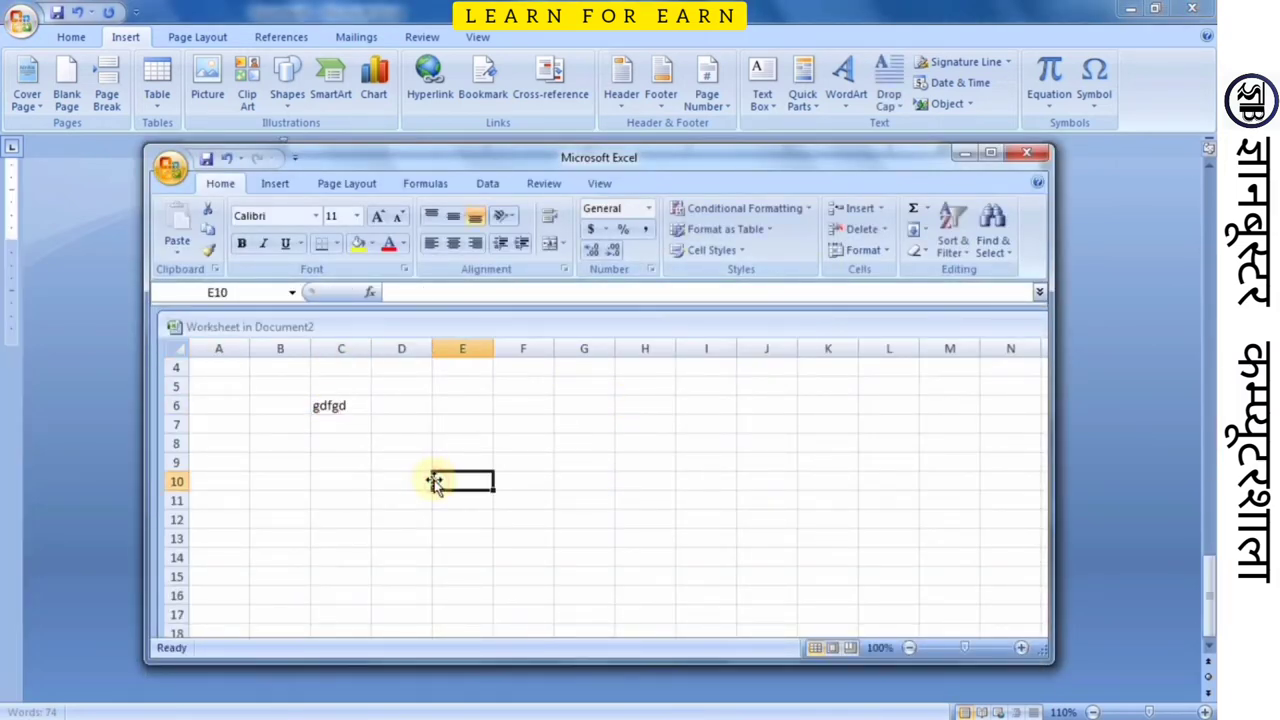
left_click(1026, 153)
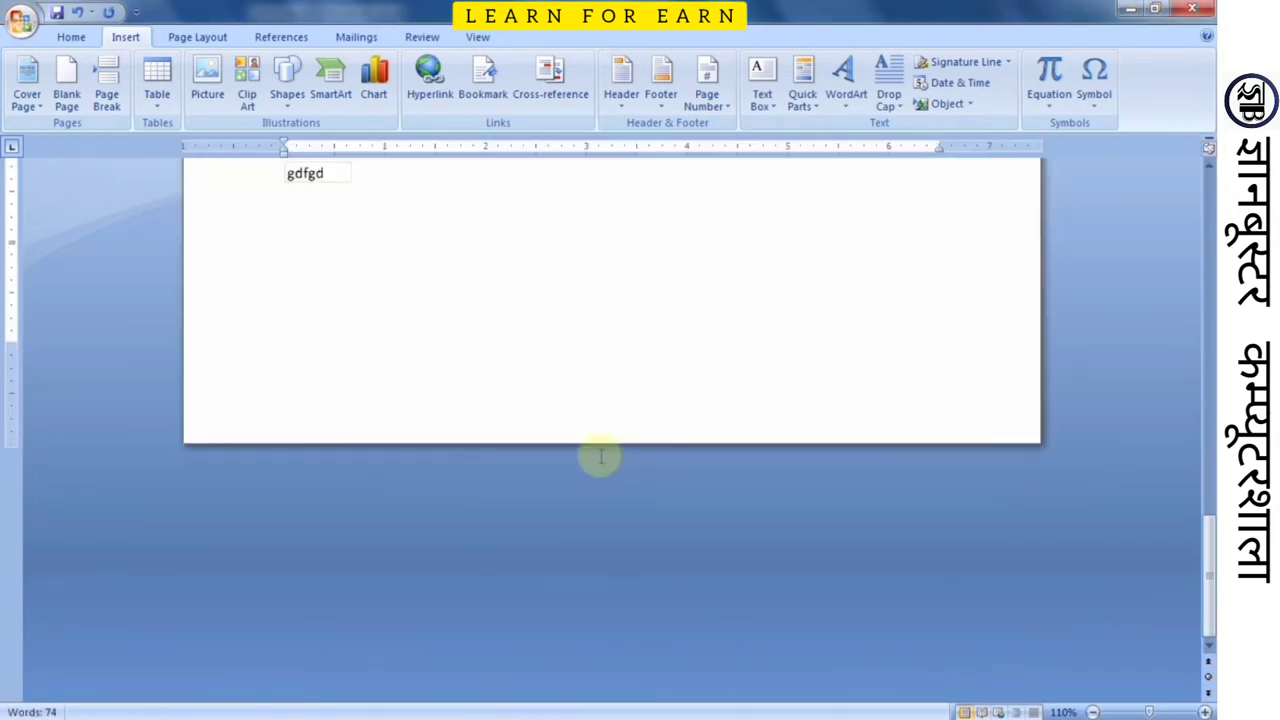
Step: Add an empty line below the embedded worksheet
scroll(600, 457, "up", 4)
scroll(580, 500, "up", 2)
scroll(566, 520, "down", 1)
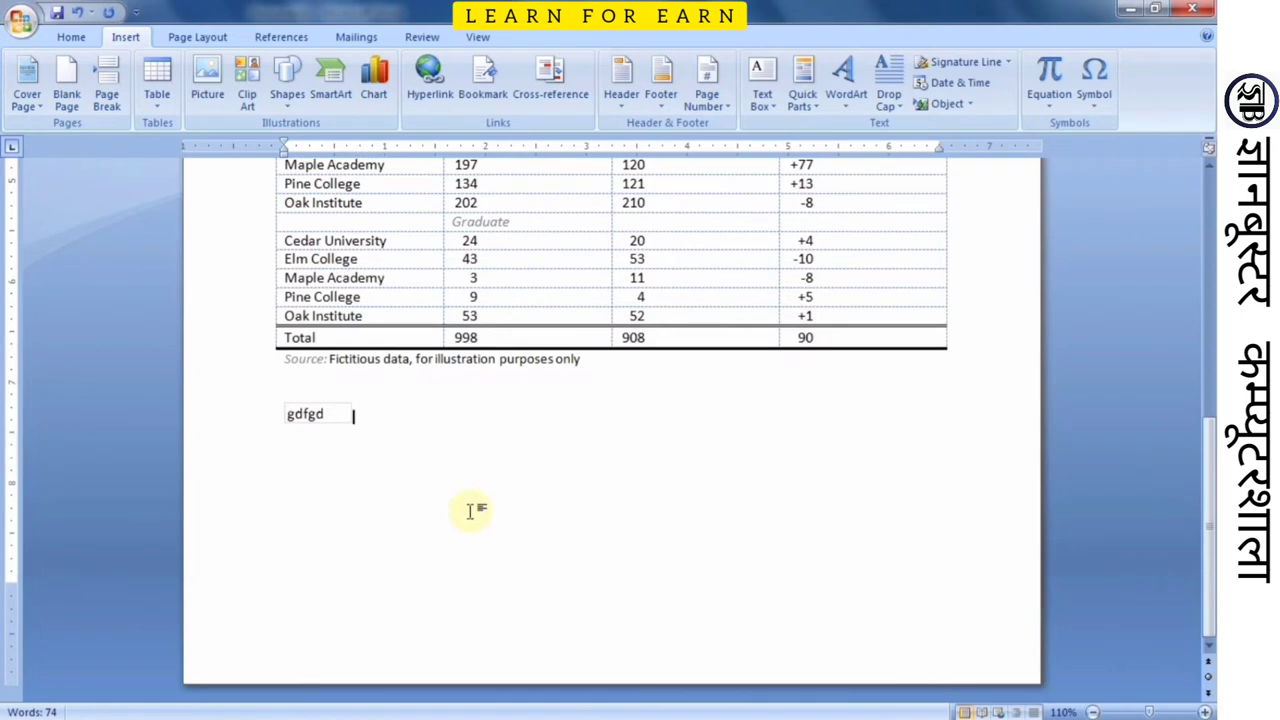
key("Return")
key("Return")
key("Return")
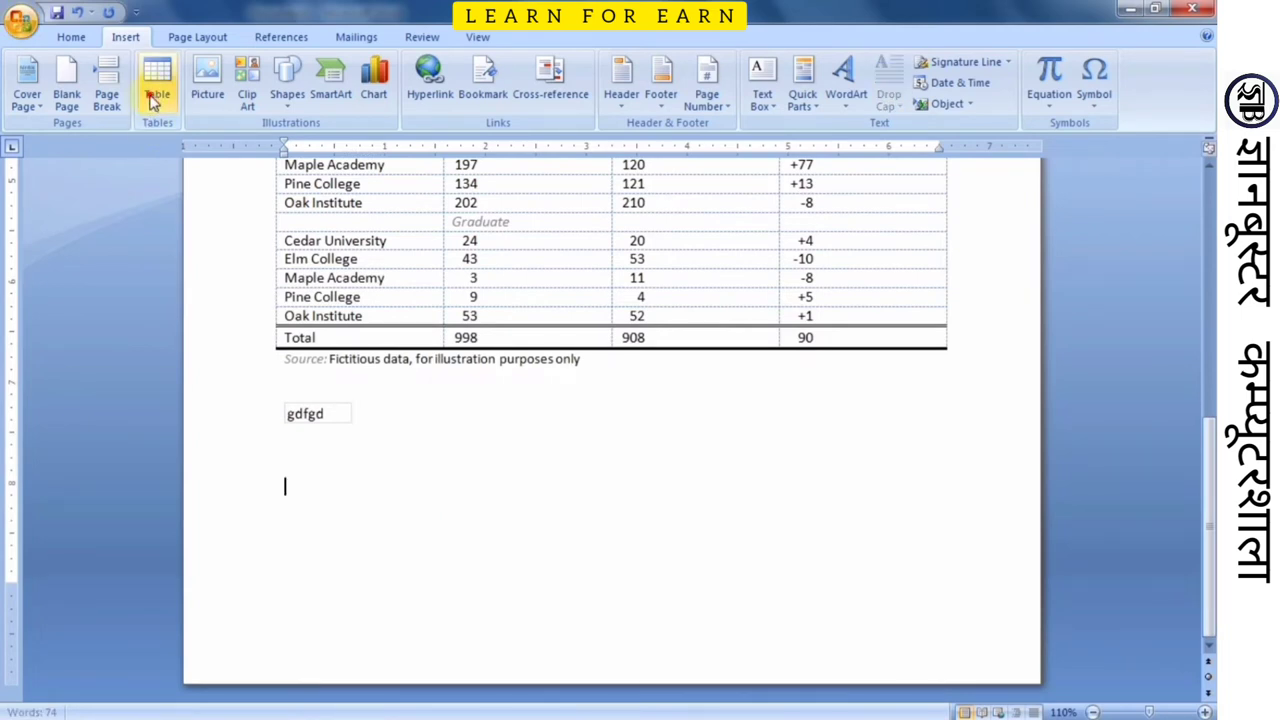
Step: Dismiss the Table dropdown unused and start a new blank document with Ctrl+N
left_click(153, 92)
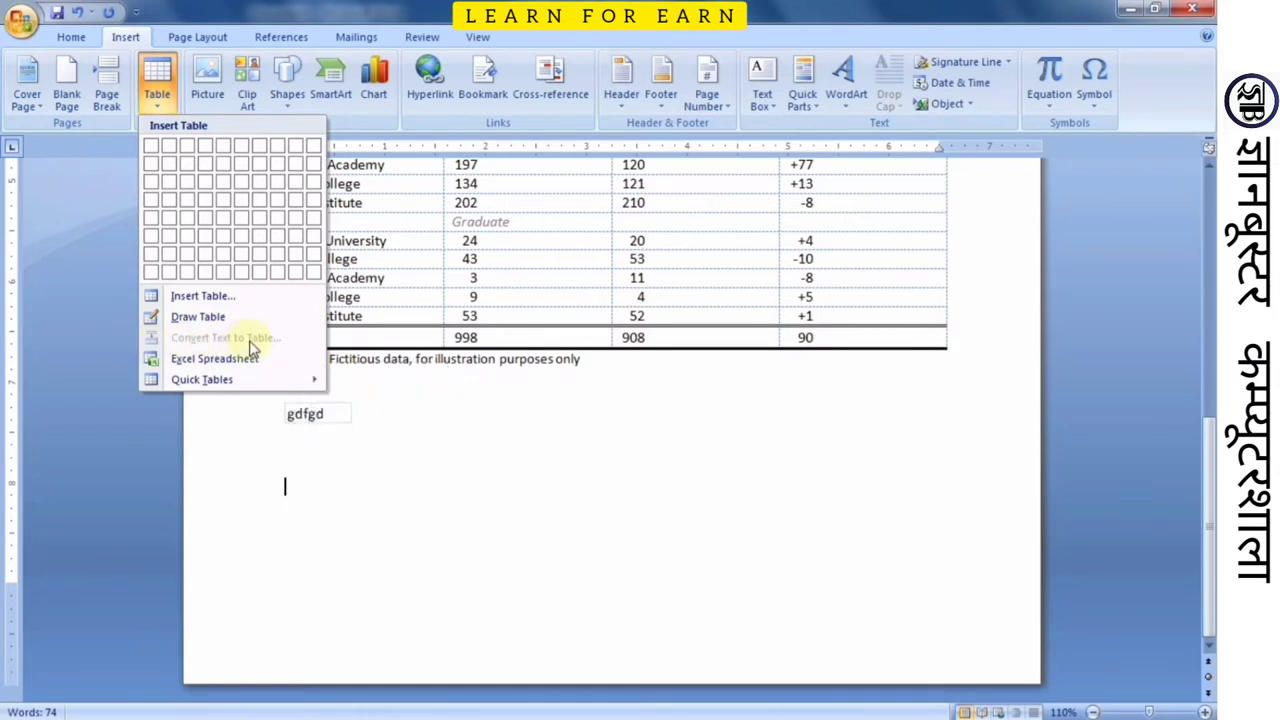
left_click(498, 515)
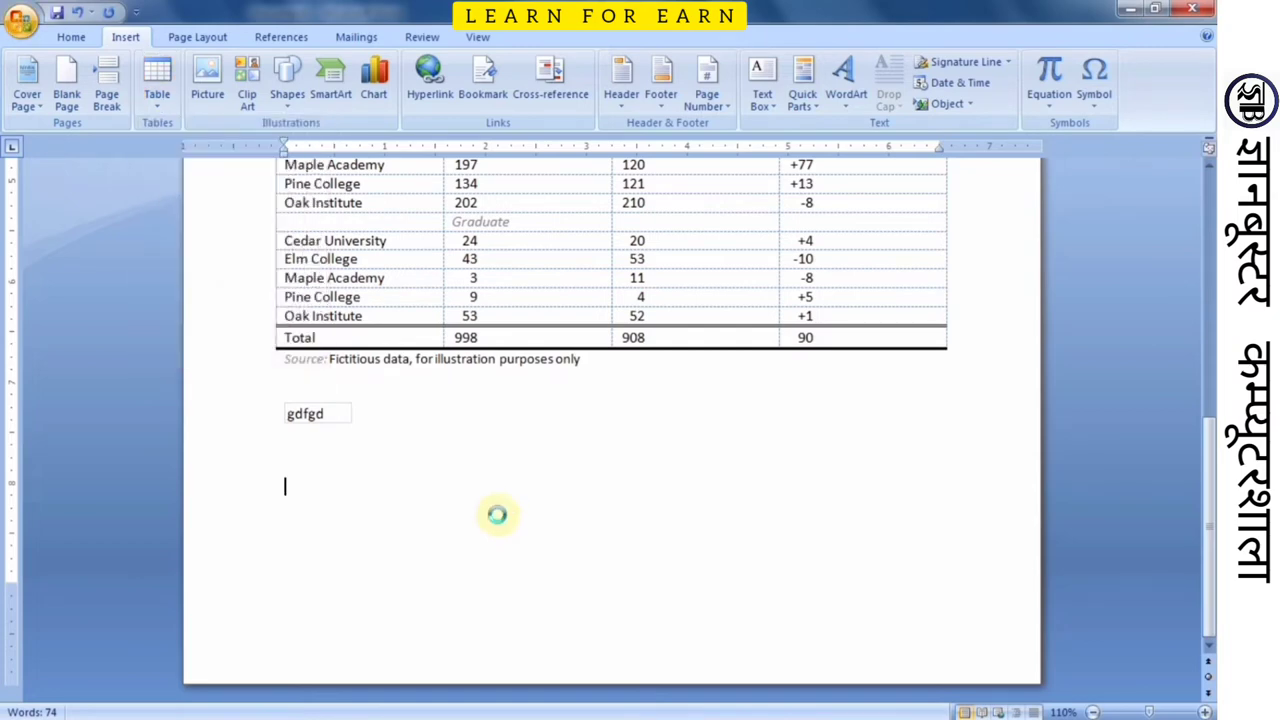
key("ctrl+n")
type("=rand()")
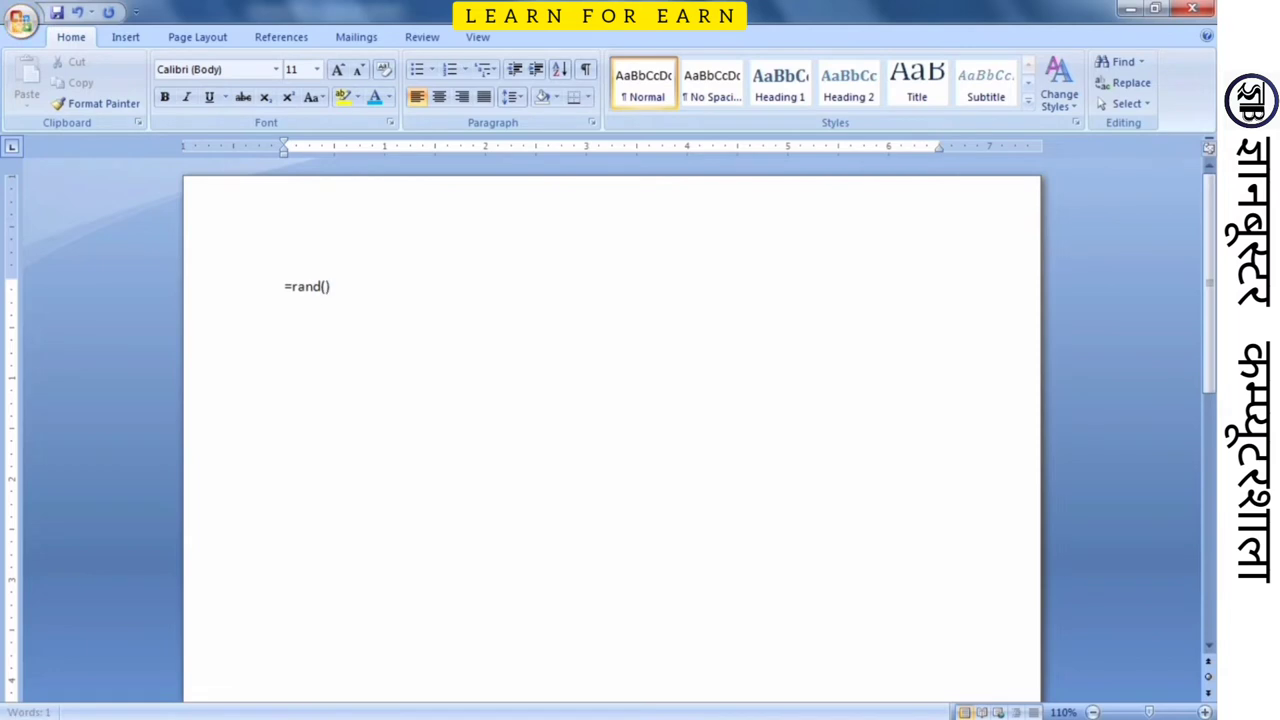
Step: Expand =rand() into three sample paragraphs, select them, and bring up Convert Text to Table
key("Return")
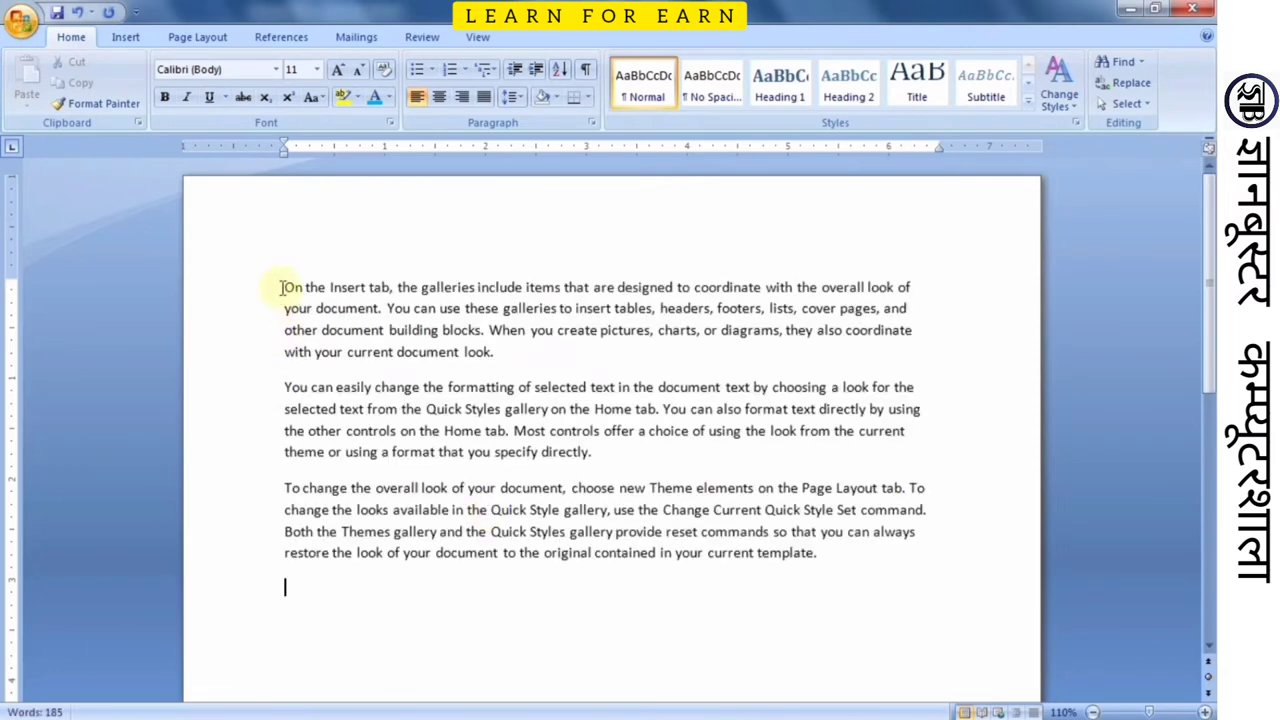
left_click_drag(281, 288, 887, 555)
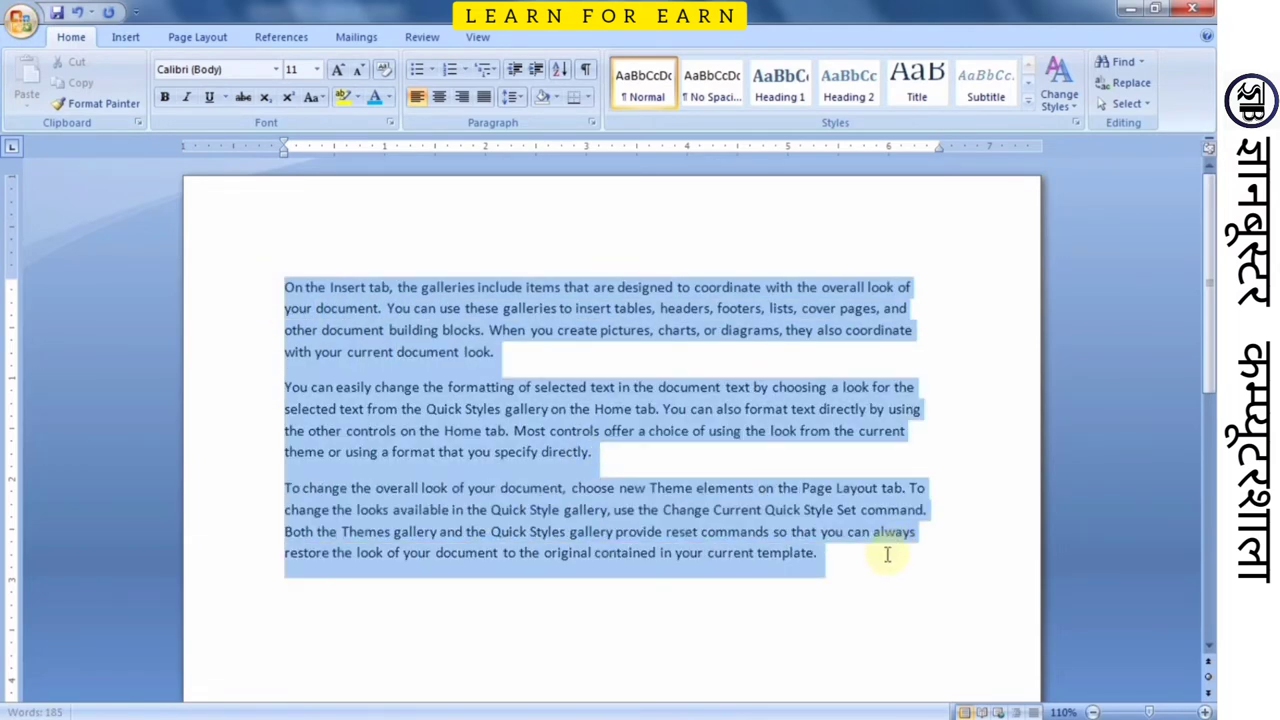
left_click(124, 45)
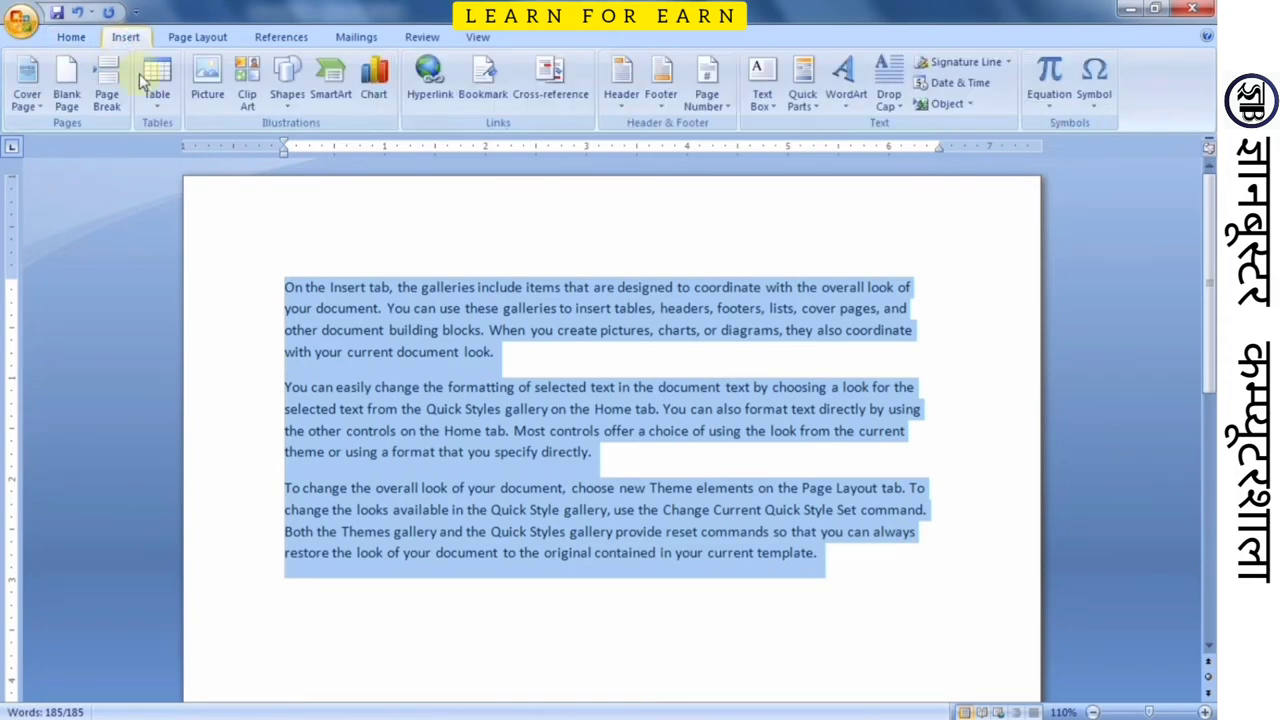
left_click(156, 88)
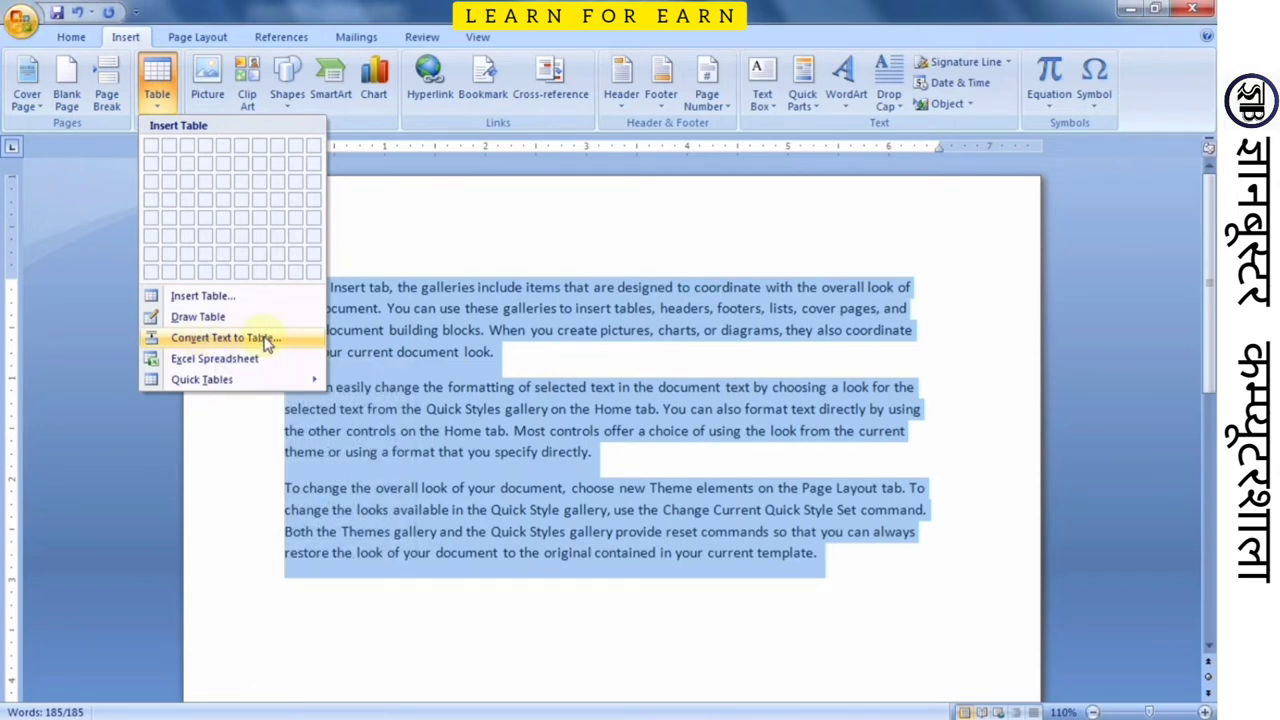
left_click(205, 340)
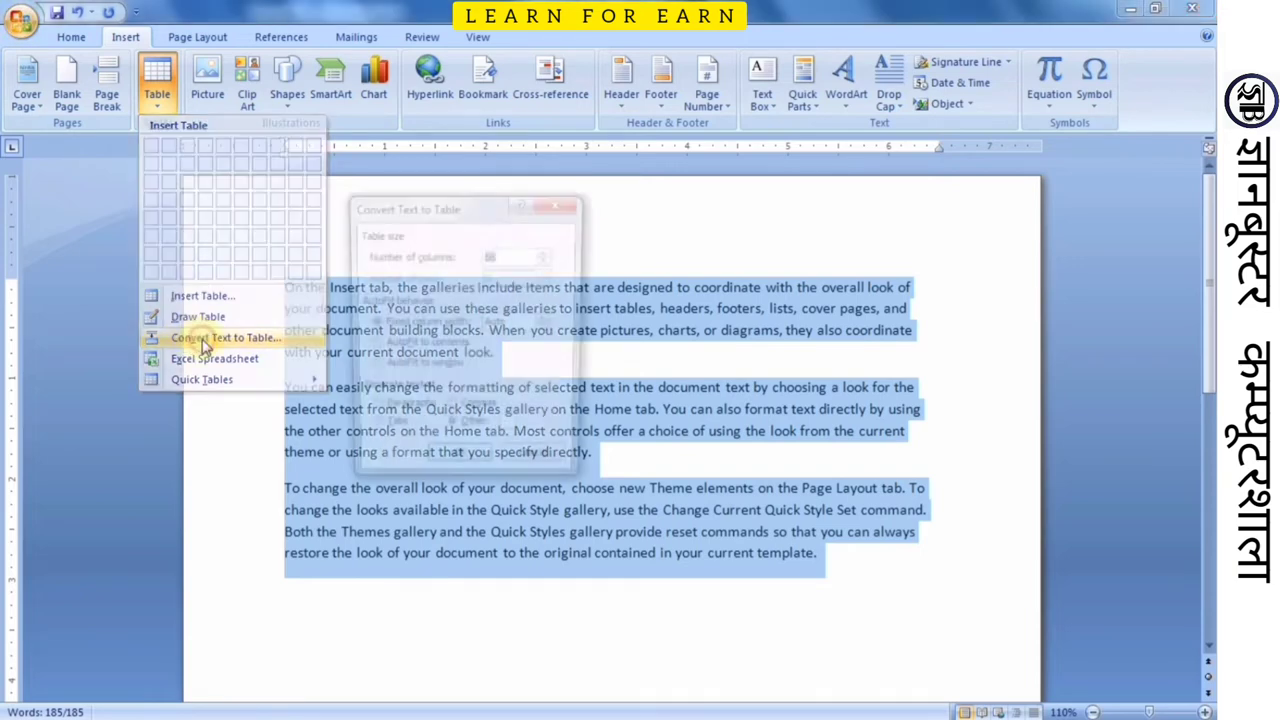
left_click_drag(452, 214, 664, 271)
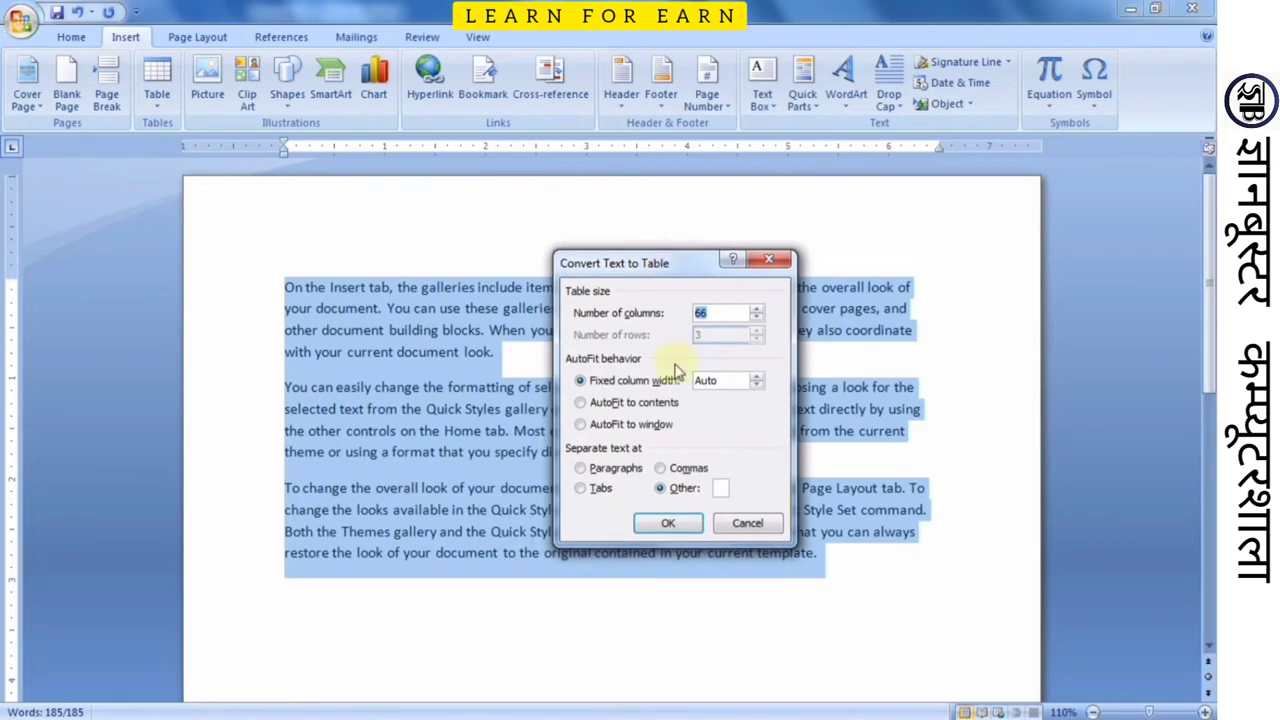
mouse_move(658, 262)
left_mouse_down()
mouse_move(820, 238)
mouse_move(803, 210)
left_mouse_up()
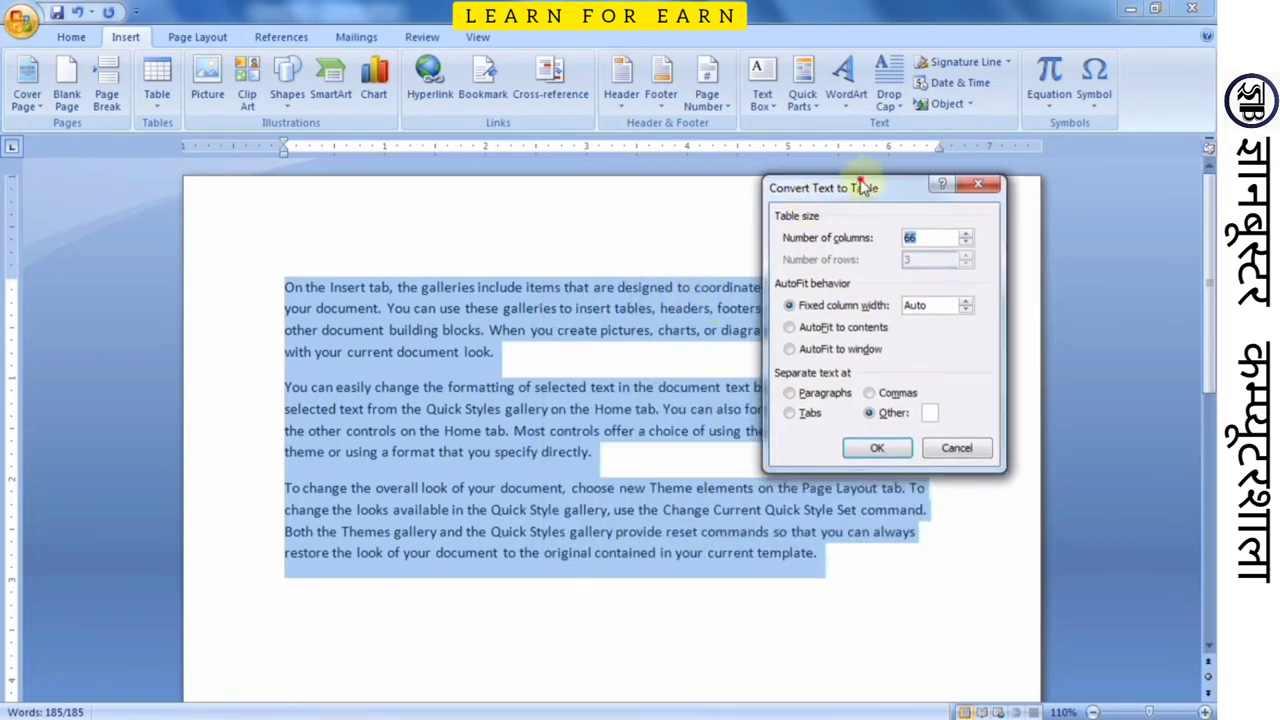
left_click_drag(867, 180, 724, 194)
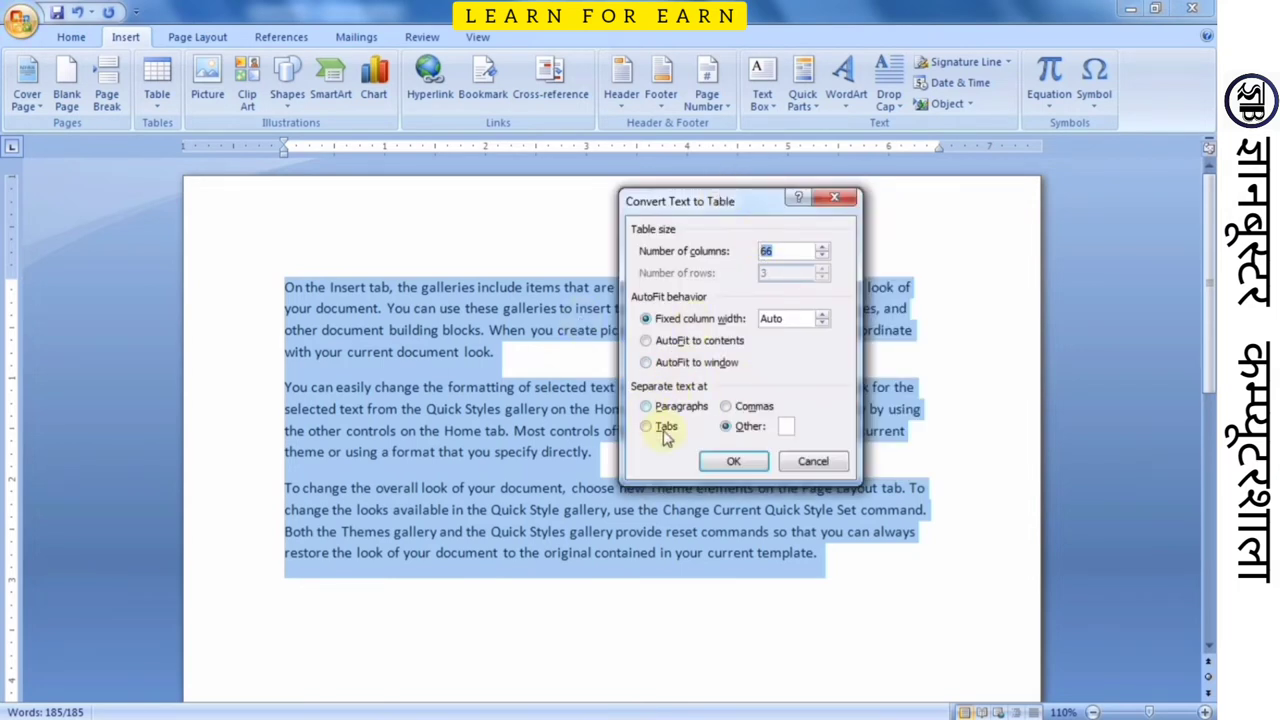
Step: Separate the text at Paragraphs and convert it into a one-column table
left_click(648, 407)
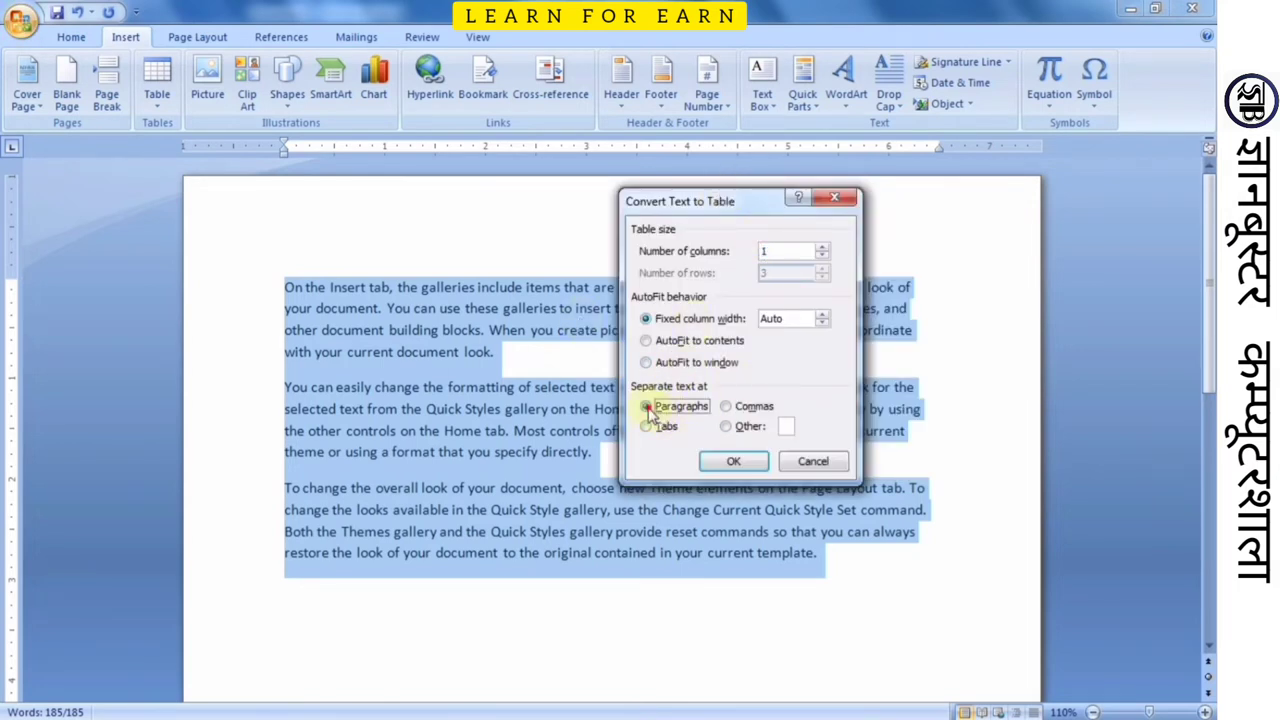
left_click(727, 408)
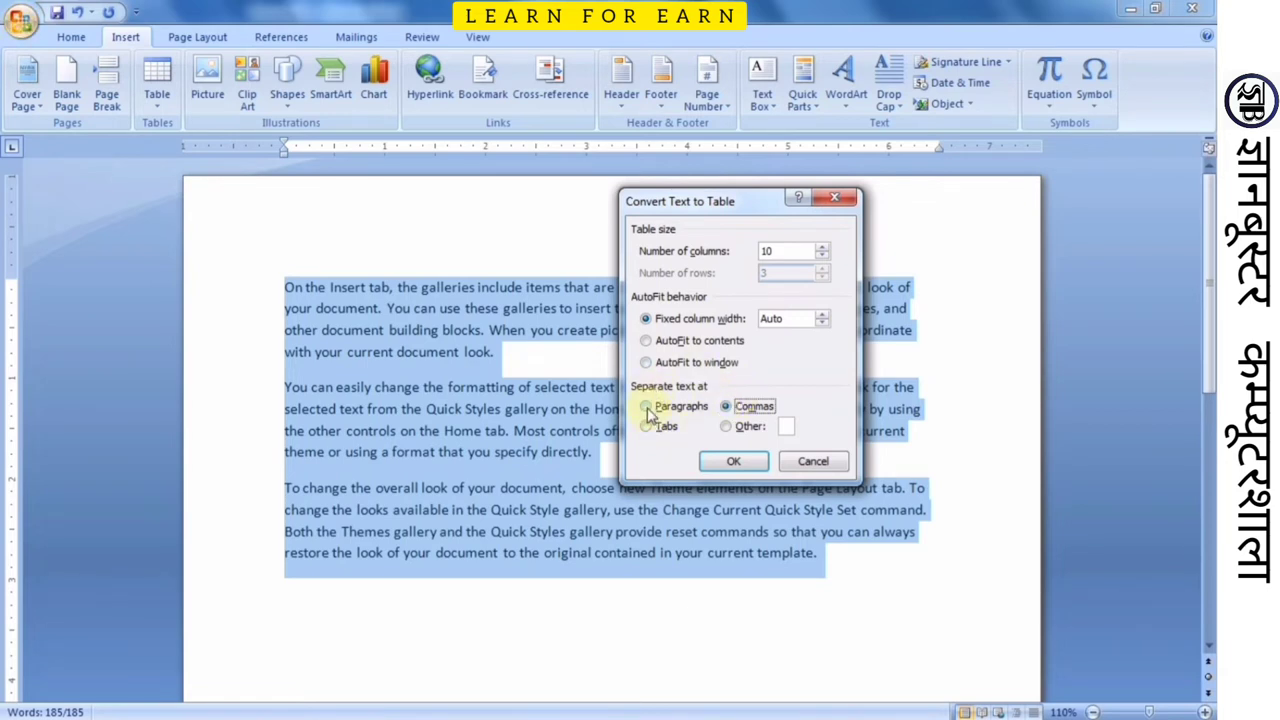
left_click(647, 407)
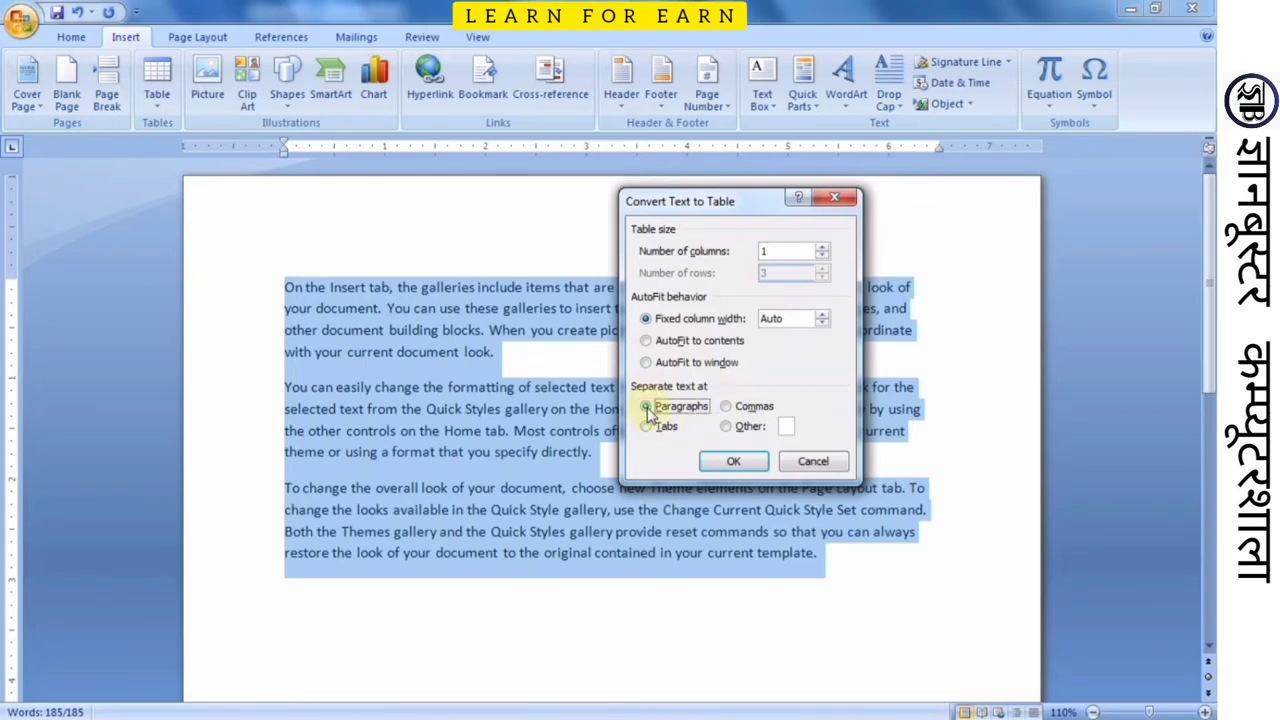
left_click(735, 462)
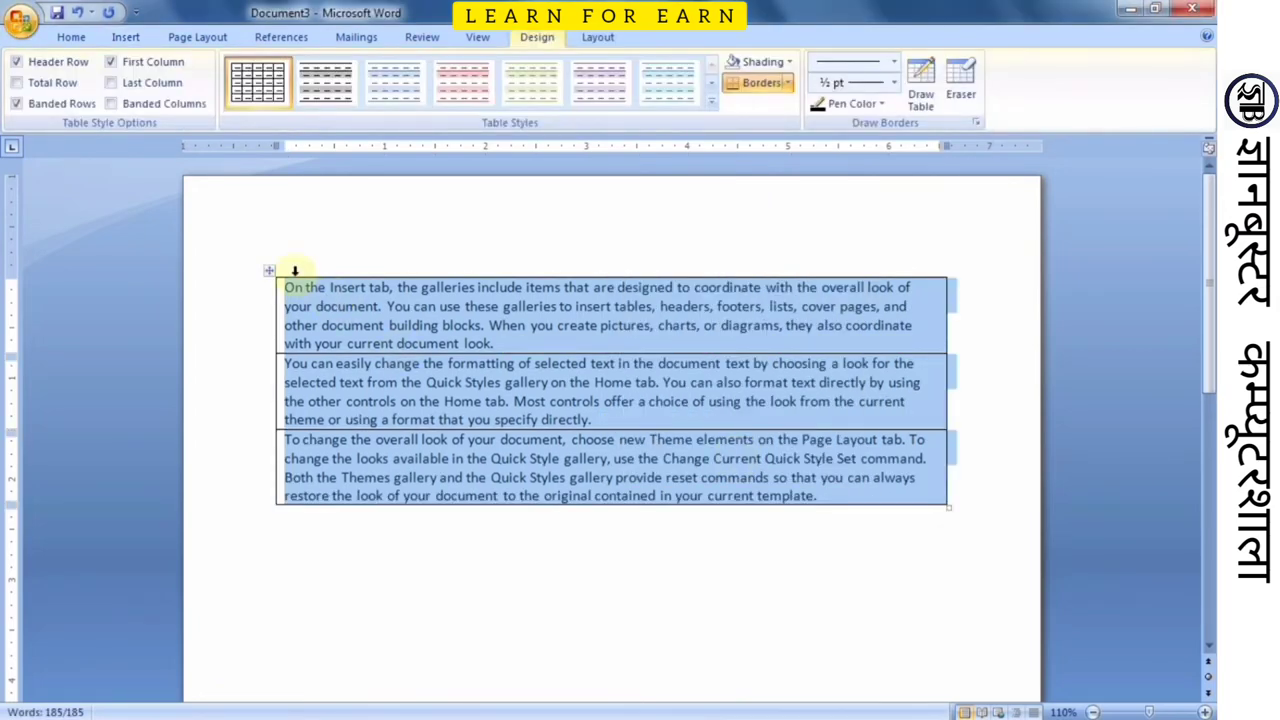
left_click(430, 332)
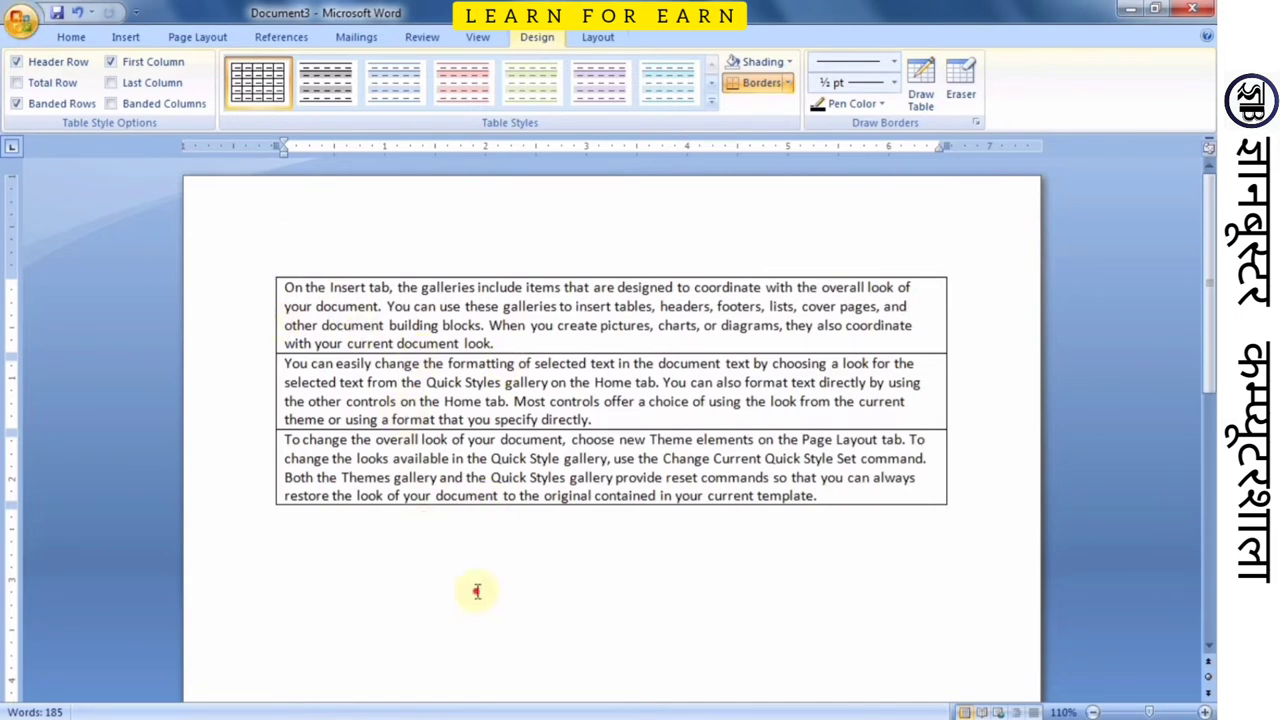
Step: Below the table, type the tab-separated header line SN, Student Name, Class
left_click(499, 537)
key("Return")
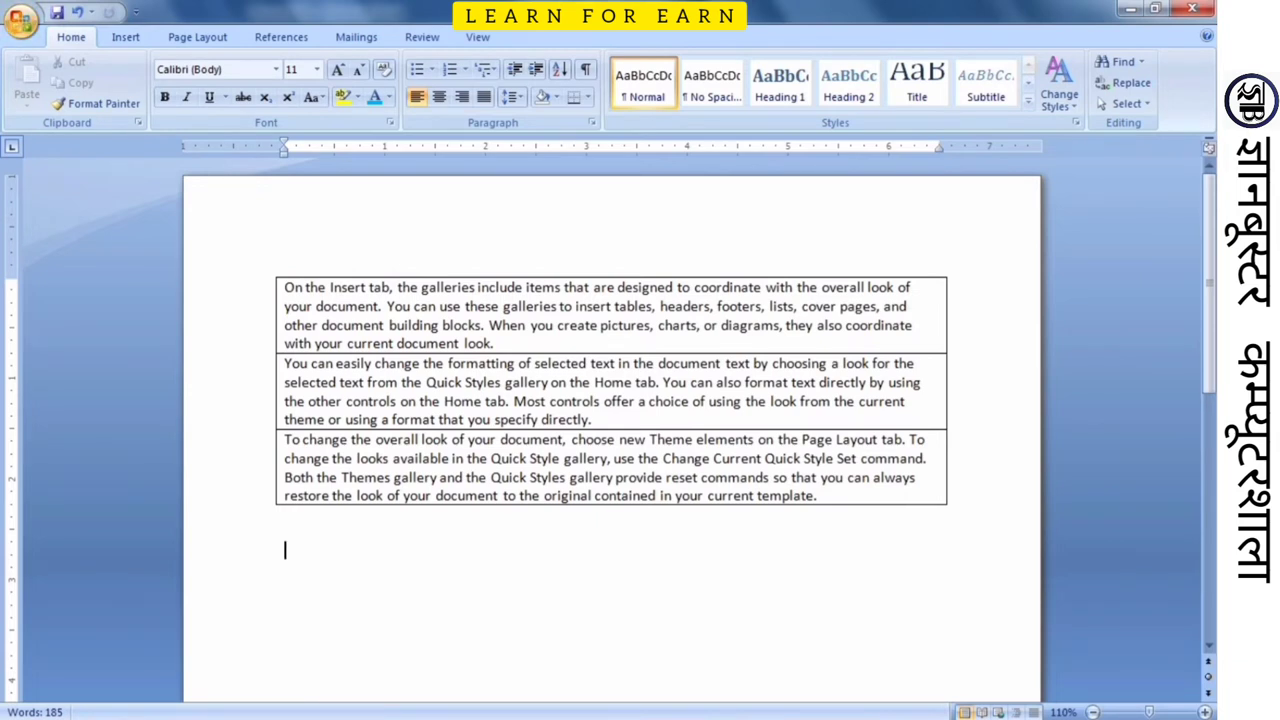
type("SN")
key("Tab")
type("Stud")
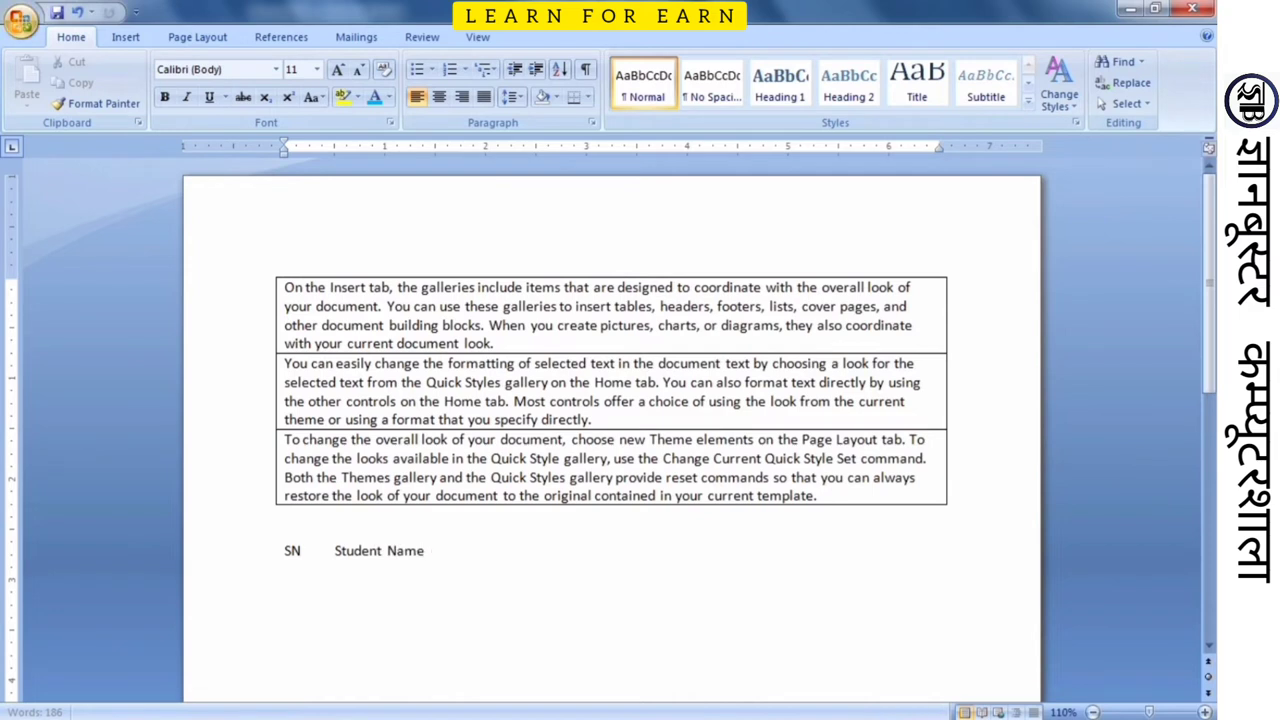
type("Class")
key("Return")
Step: Add two tab-separated student rows numbered 1 and 2, both class 6th, and select all three lines
type("1\t")
type("Ajay")
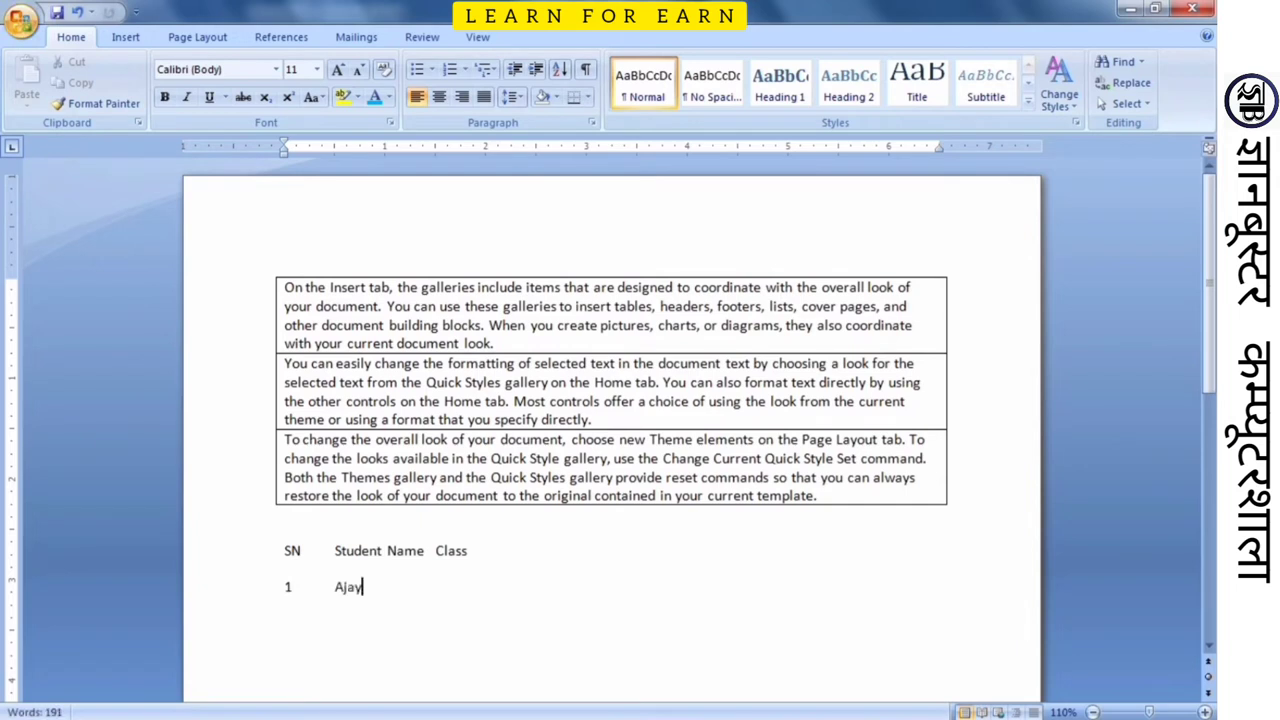
key("Tab")
type("6th")
key("Return")
type("2")
key("Tab")
type("V")
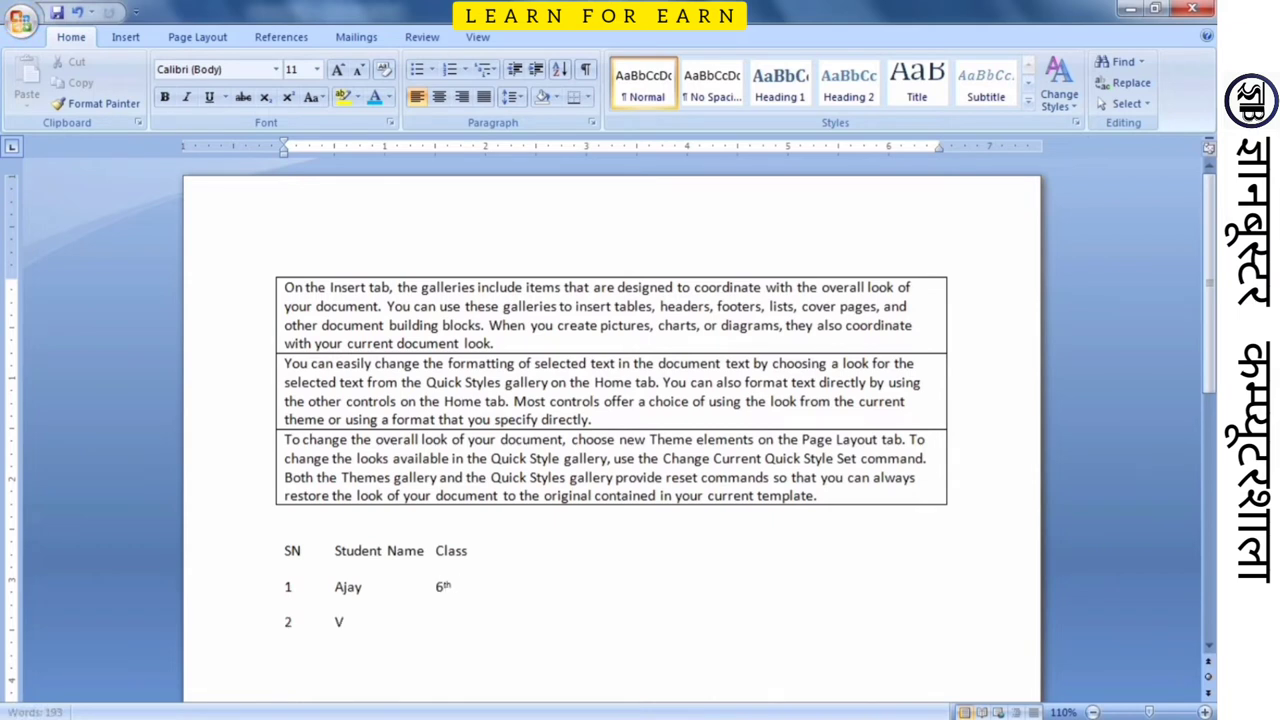
type("ijay")
key("Tab")
key("Tab")
type("6")
type("yh")
key("BackSpace")
key("BackSpace")
type("th")
key("Return")
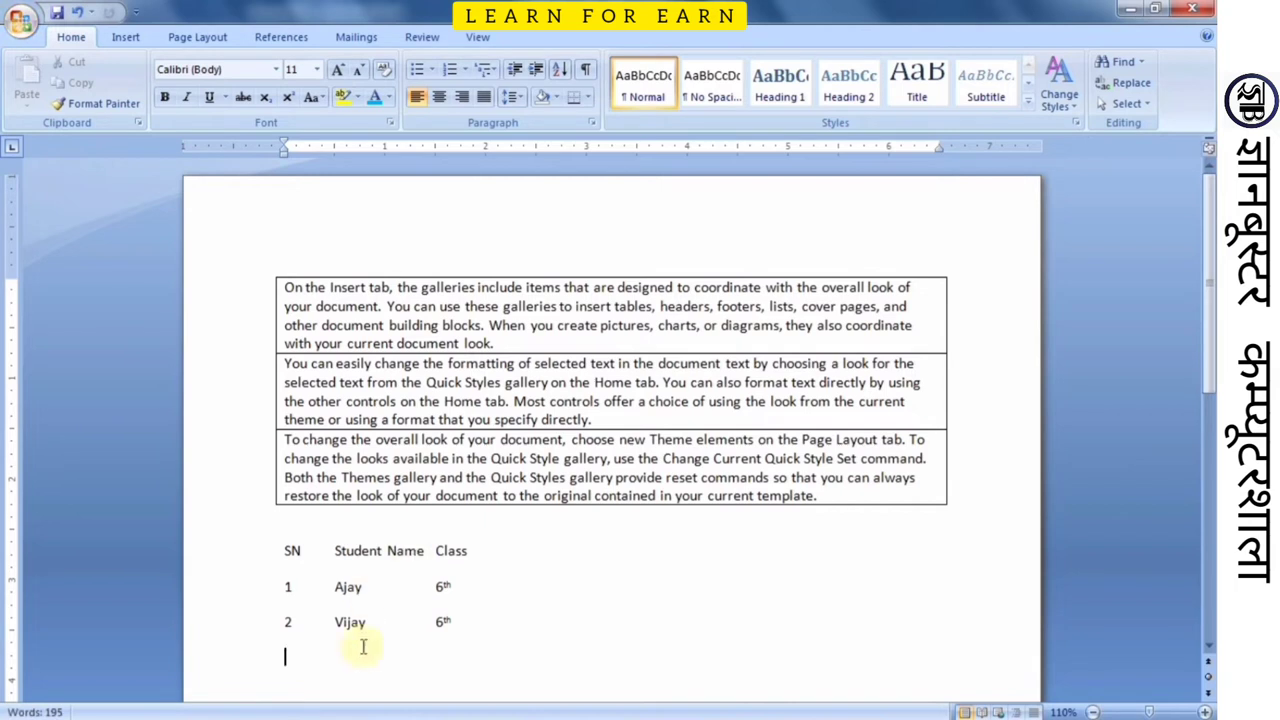
left_click_drag(281, 553, 468, 622)
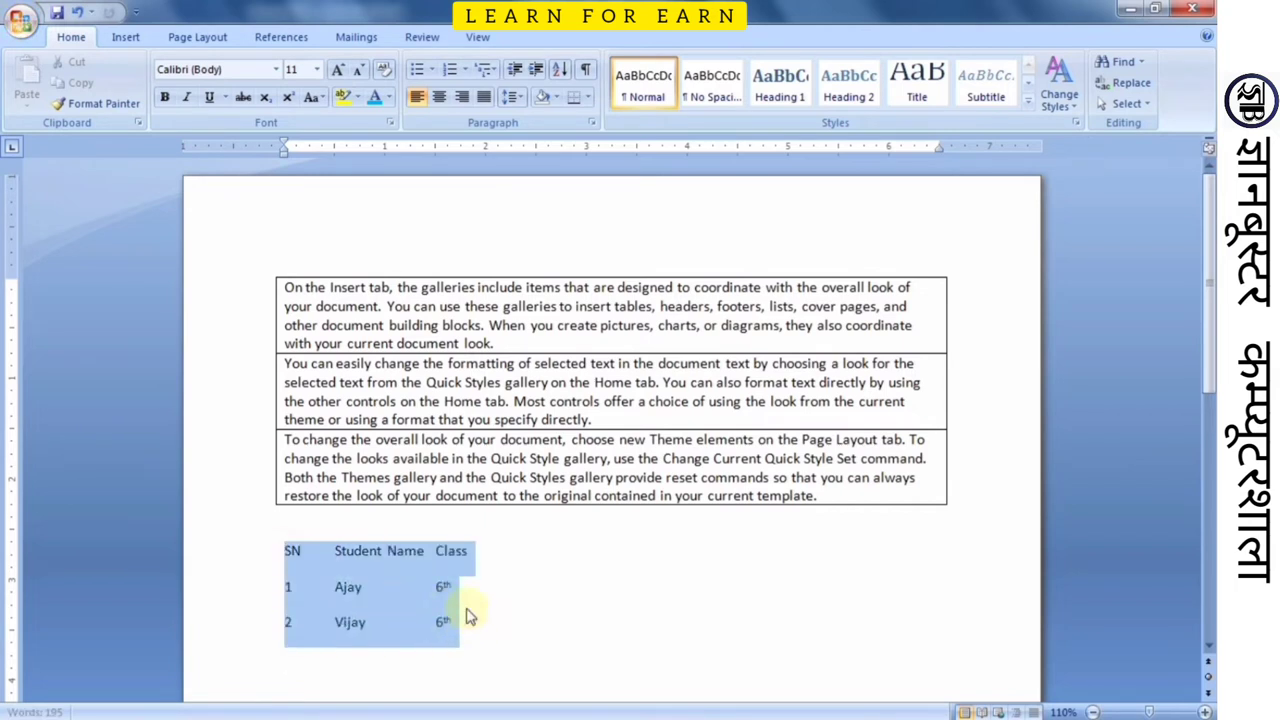
Step: Convert the selected SN, Student Name and Class lines into a table with three columns
left_click(125, 37)
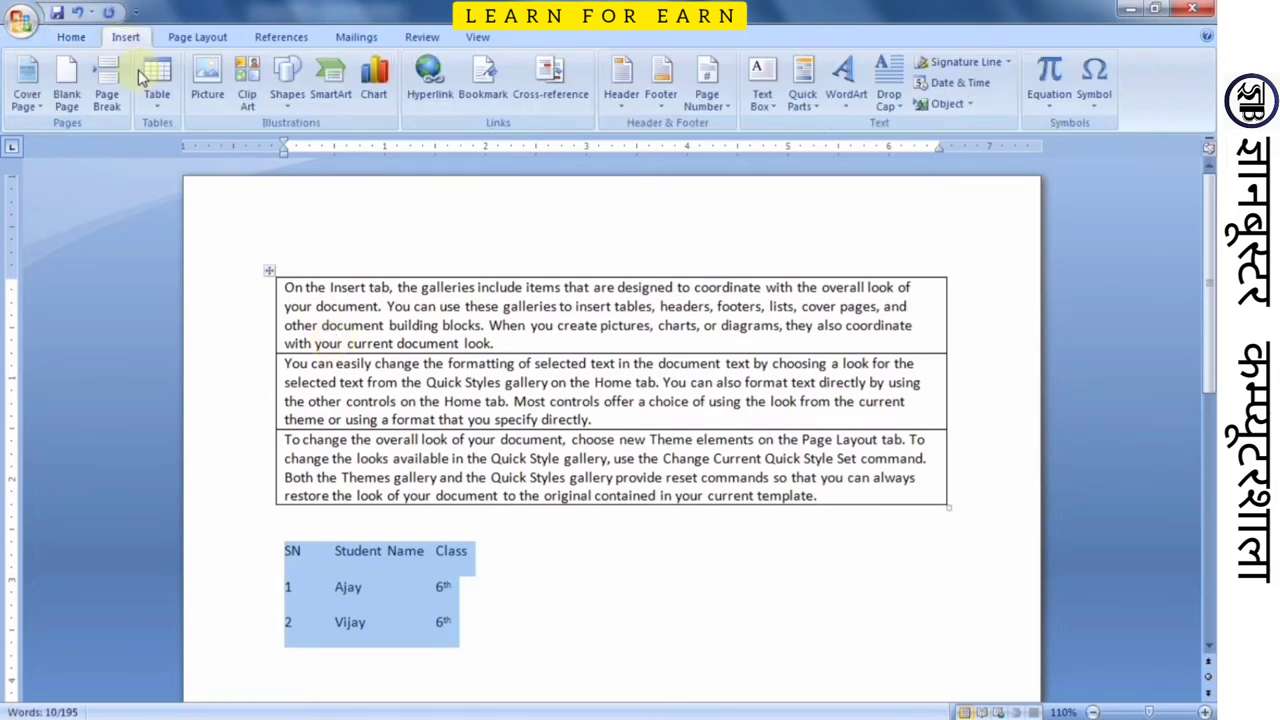
left_click(156, 86)
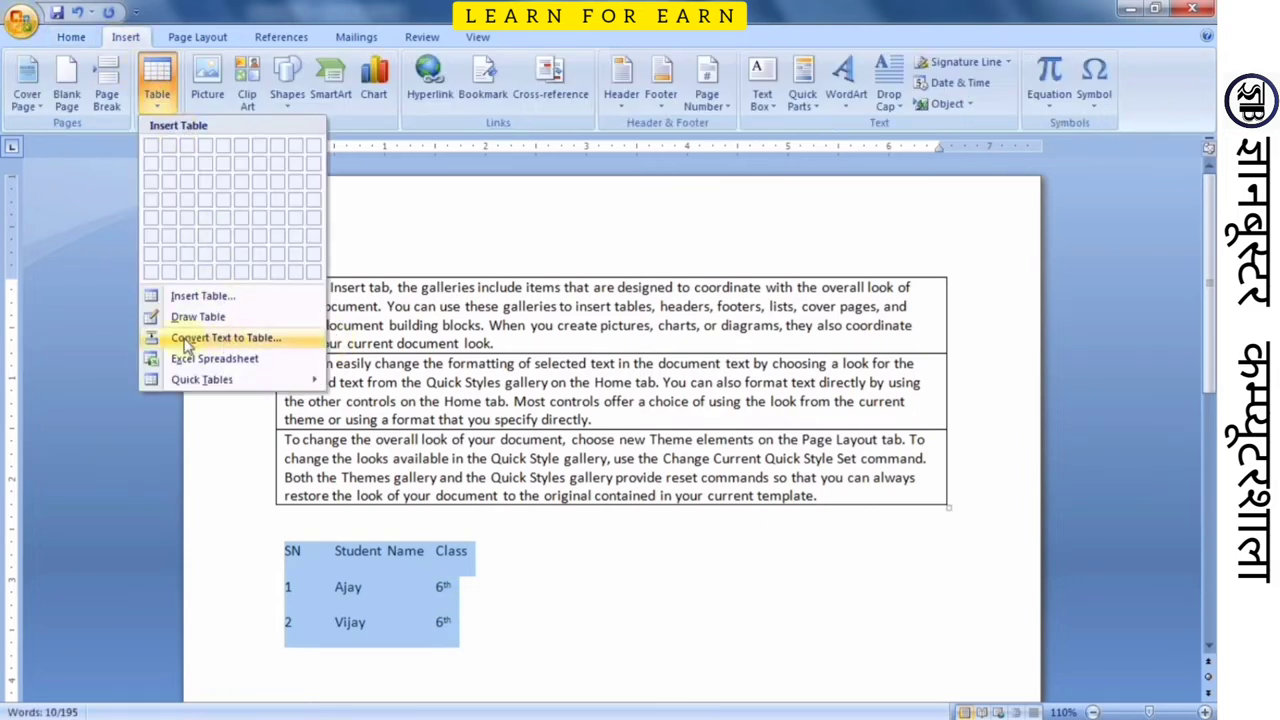
left_click(268, 338)
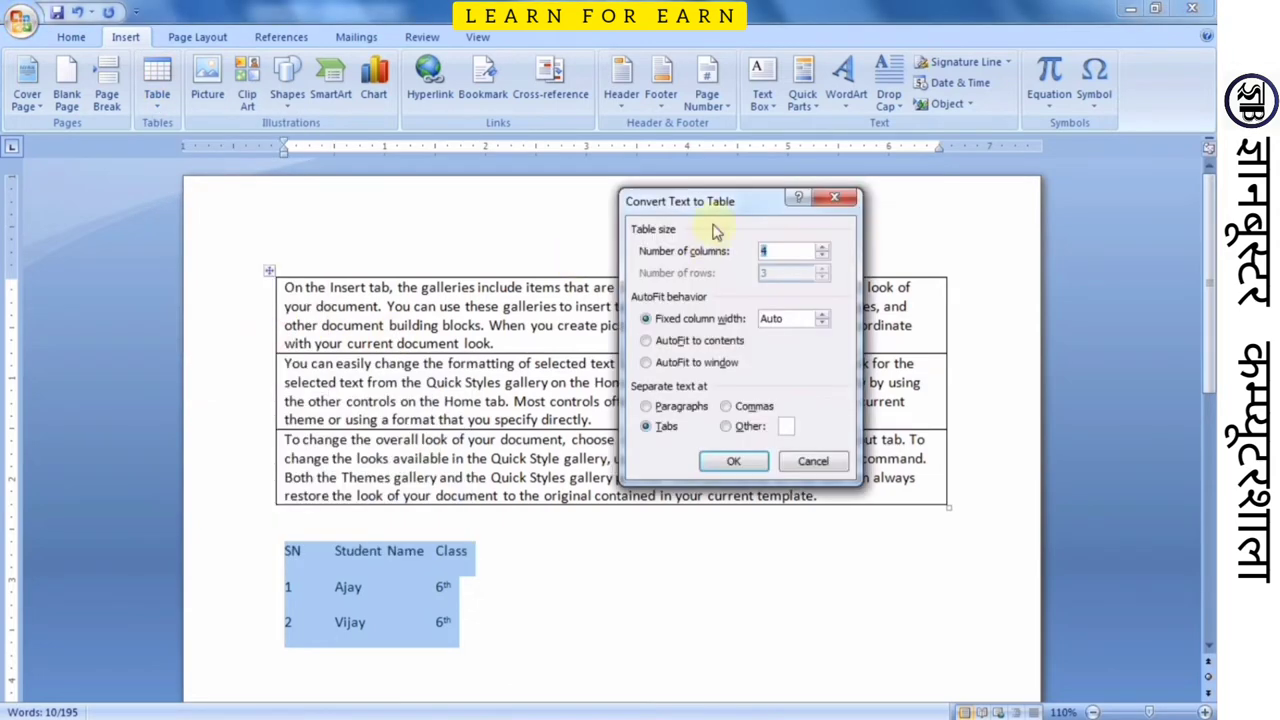
left_click_drag(719, 201, 751, 251)
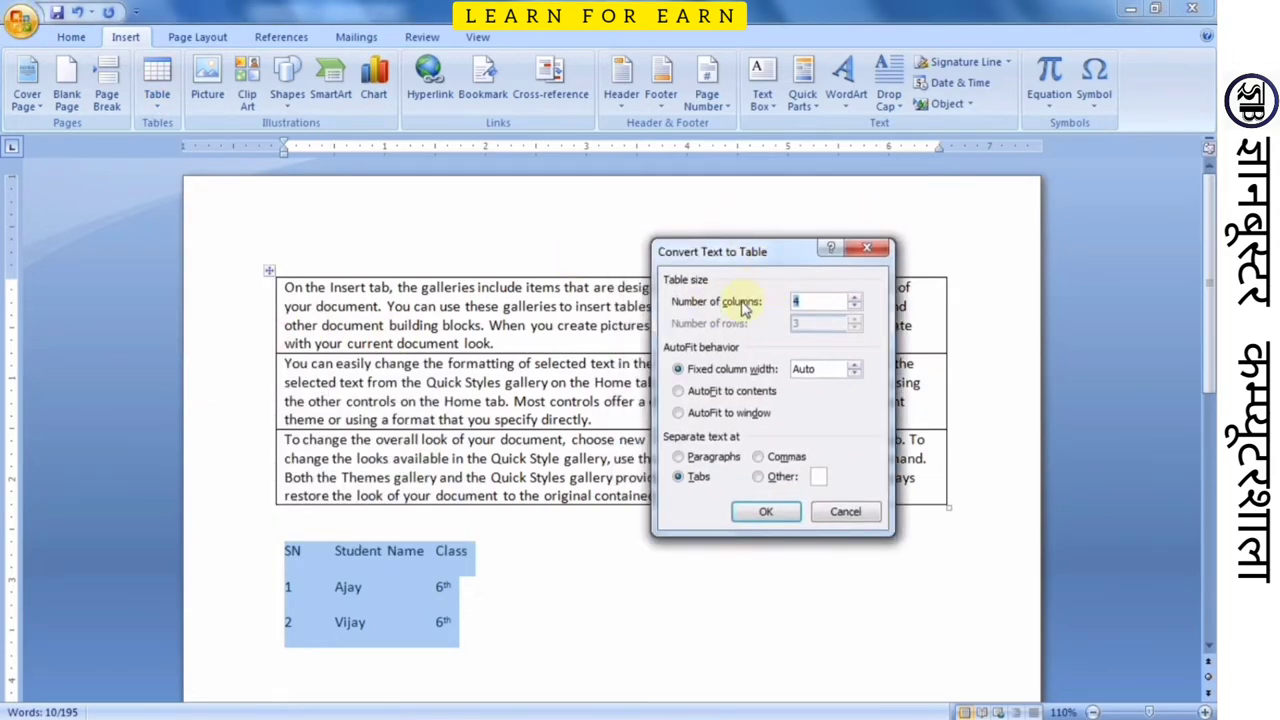
left_click(854, 306)
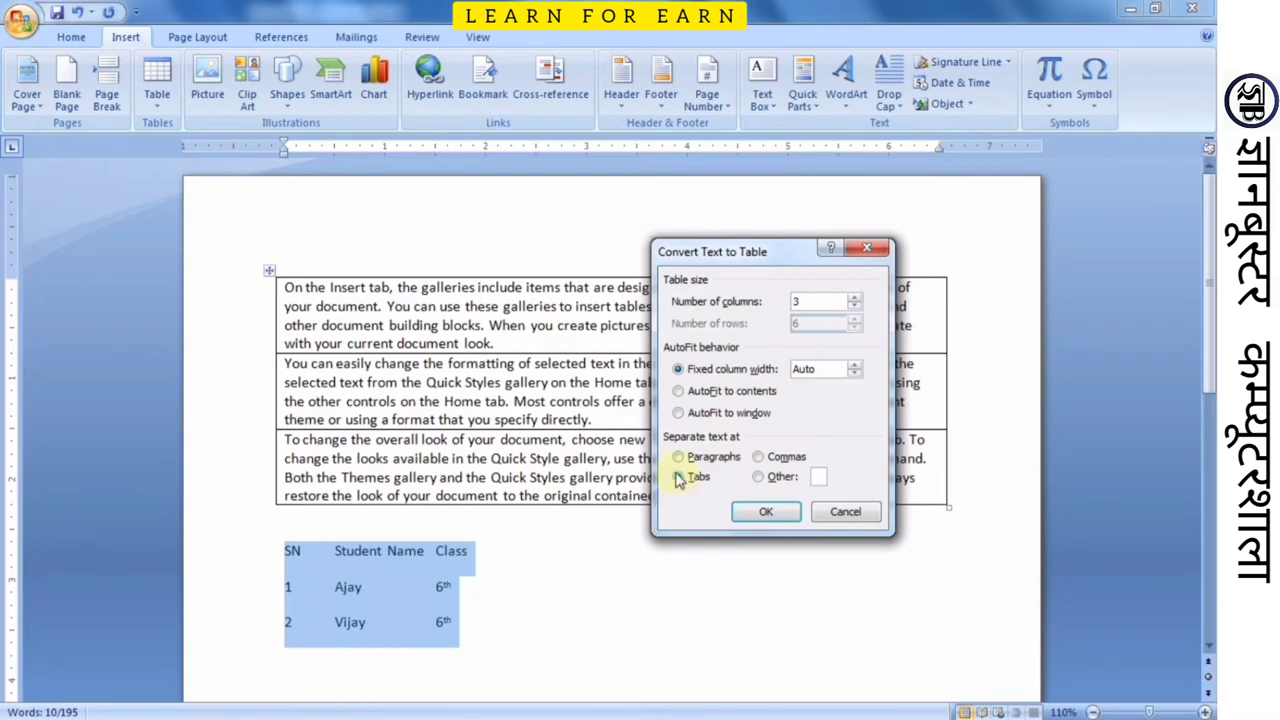
left_click(762, 513)
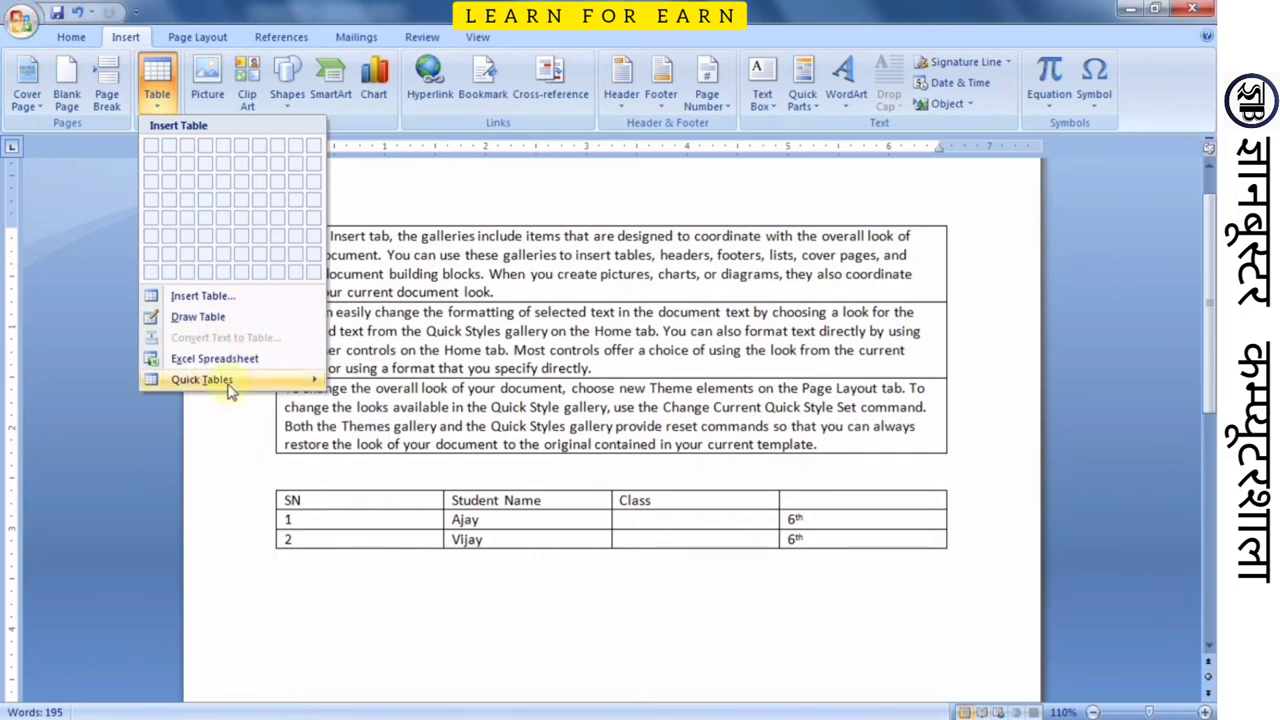
mouse_move(230, 386)
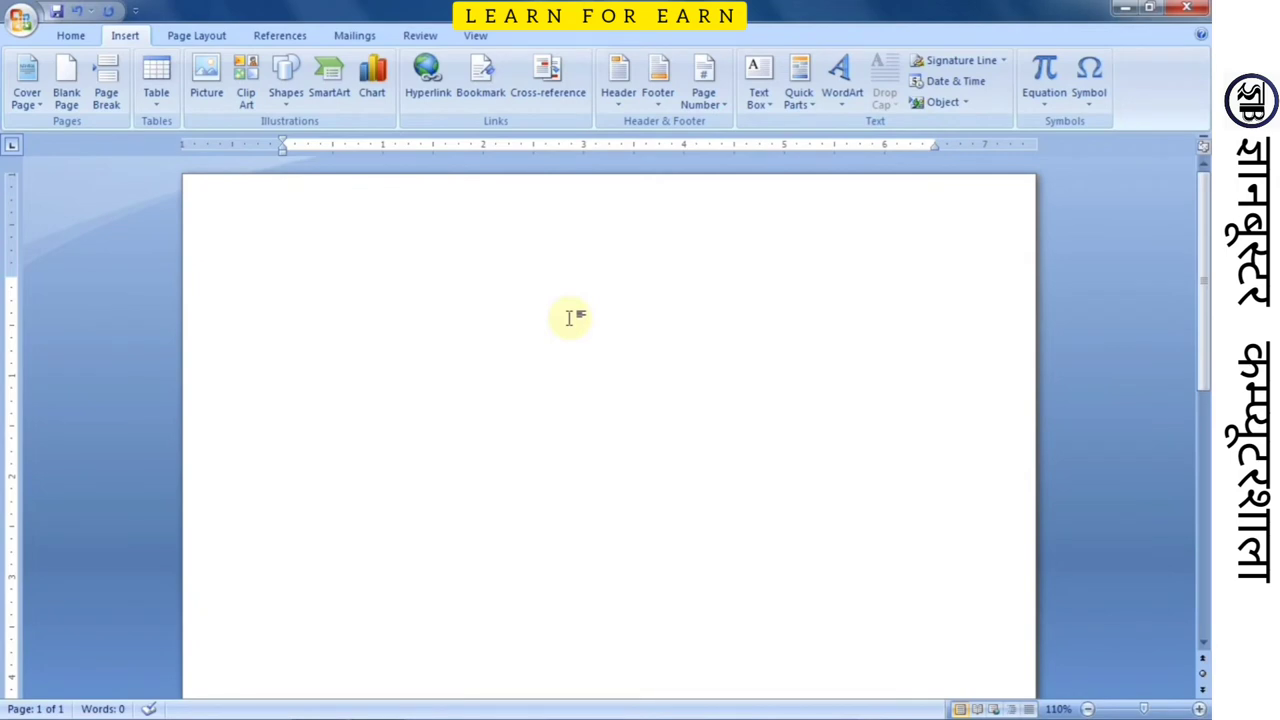
Step: Insert an empty table of 3 columns by 6 rows from the Table grid
left_click(155, 92)
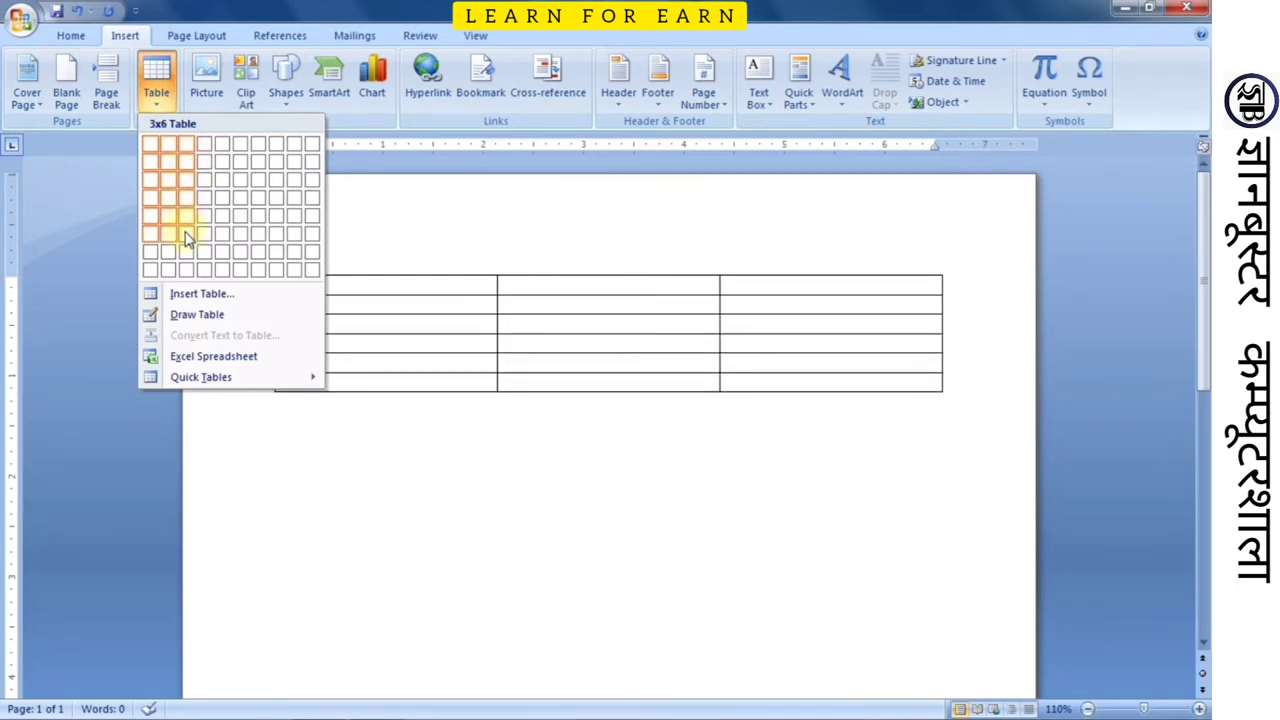
left_click(186, 236)
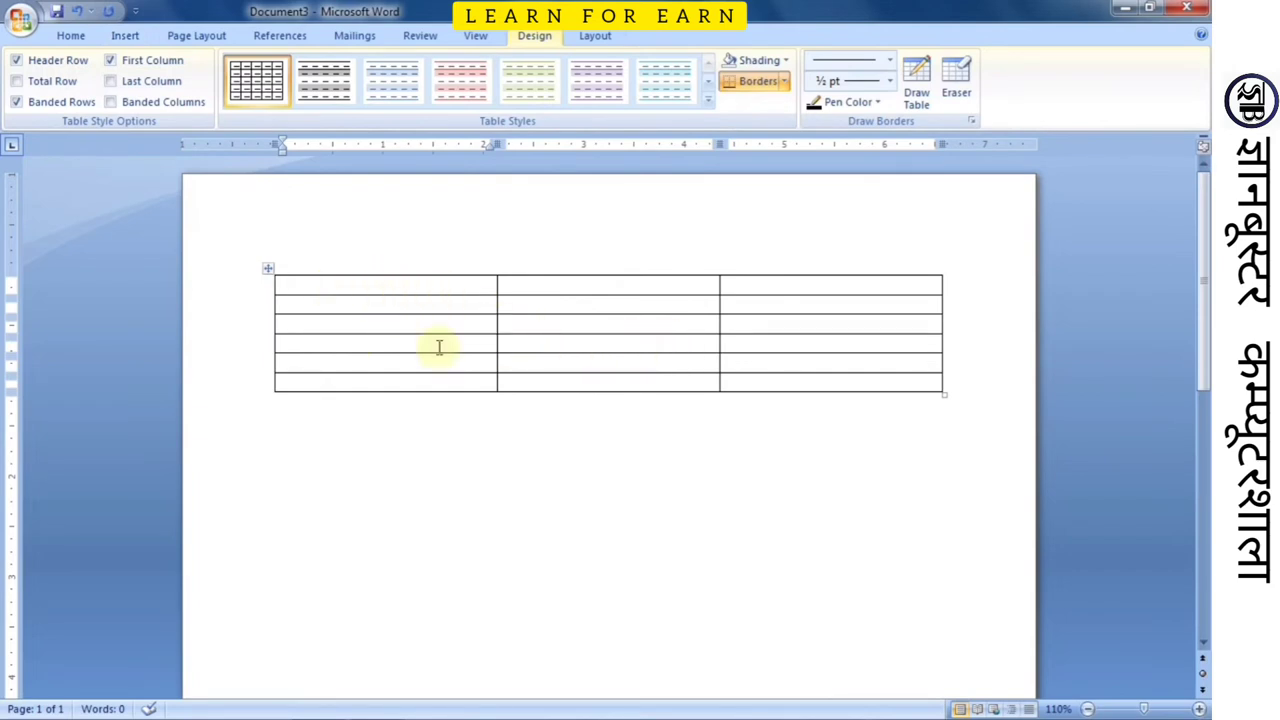
Step: Enter SN in the first cell, practise arrow-key movement, then move to the next header cell
type("SN")
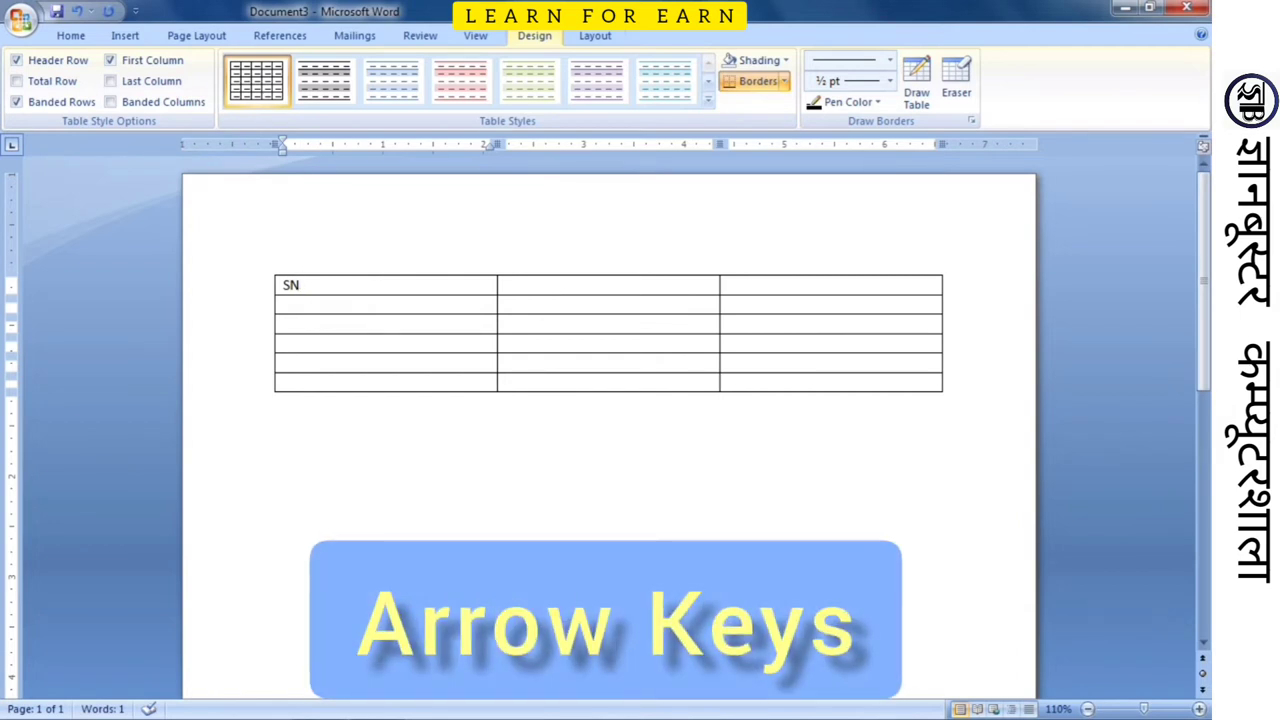
key("Right")
key("Right")
key("Left")
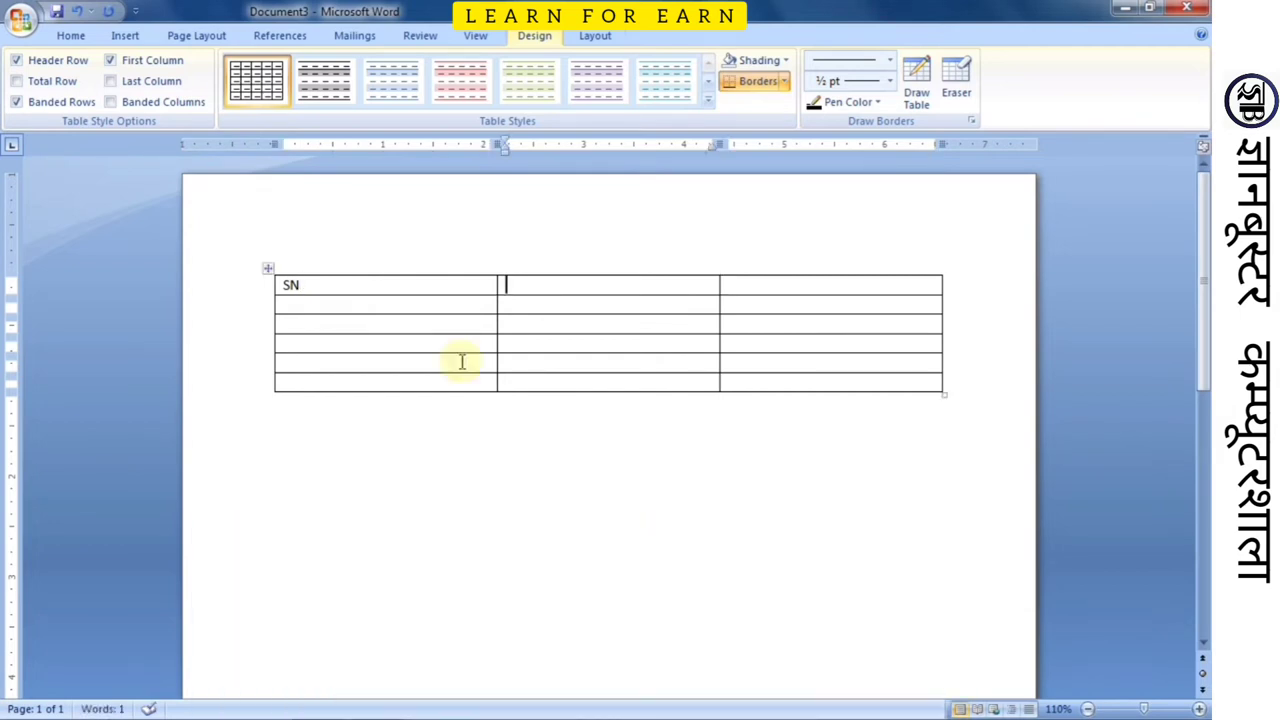
key("Down")
key("Down")
key("Up")
key("Up")
key("Down")
key("Down")
key("Down")
key("Up")
key("Up")
key("Down")
key("Up")
key("Up")
key("Left")
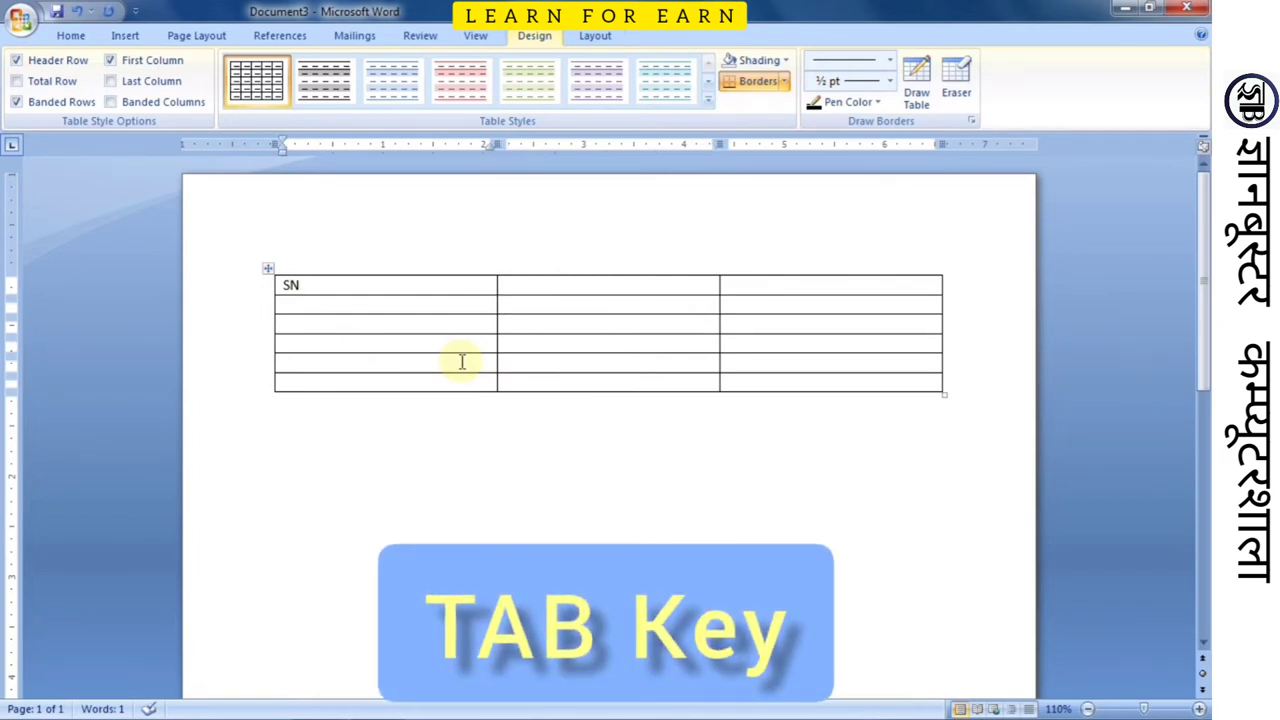
key("Tab")
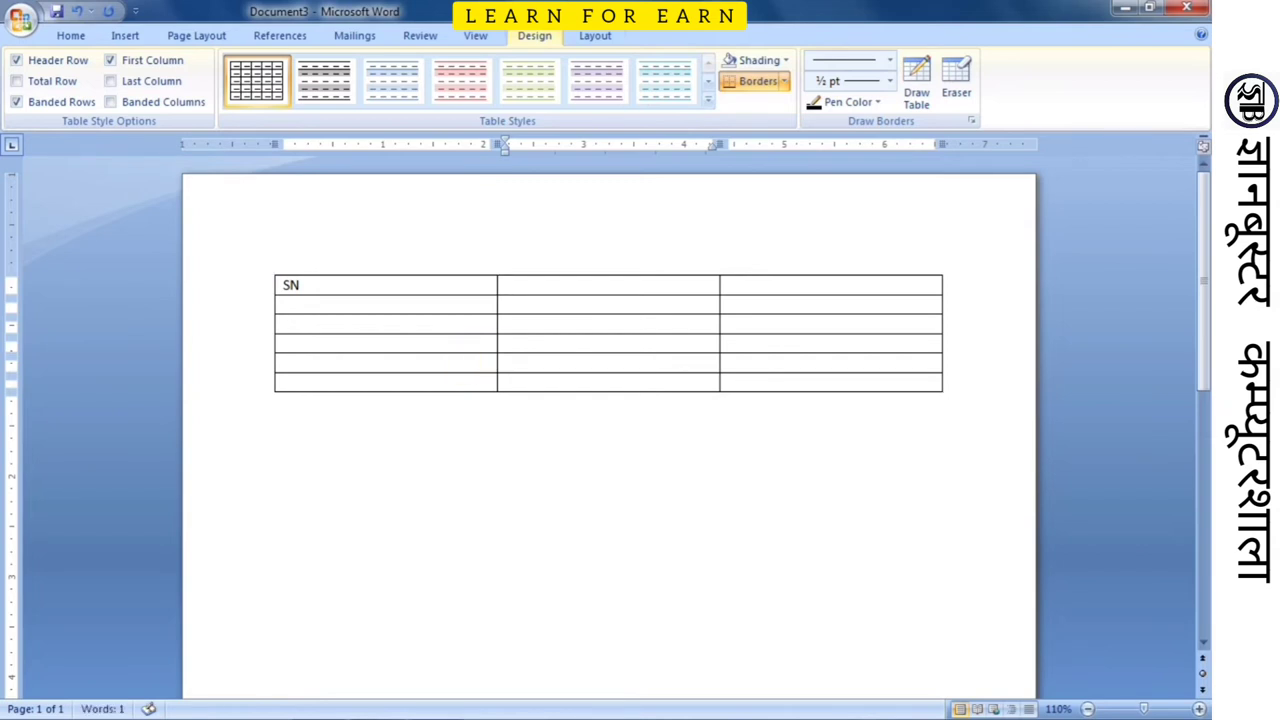
Step: Enter the headings Student Name, fixing the typo, and Address
type("Student ")
type("Naem")
key("shift+Home")
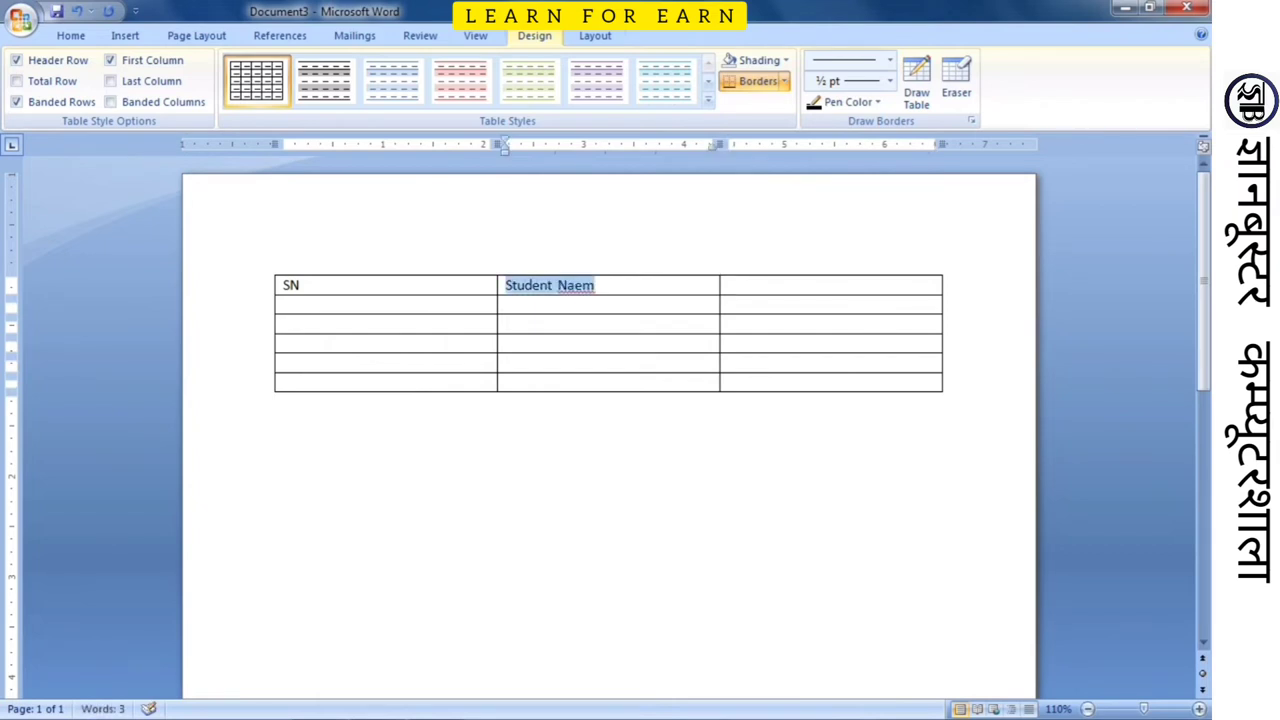
key("End")
type("==")
key("BackSpace")
key("BackSpace")
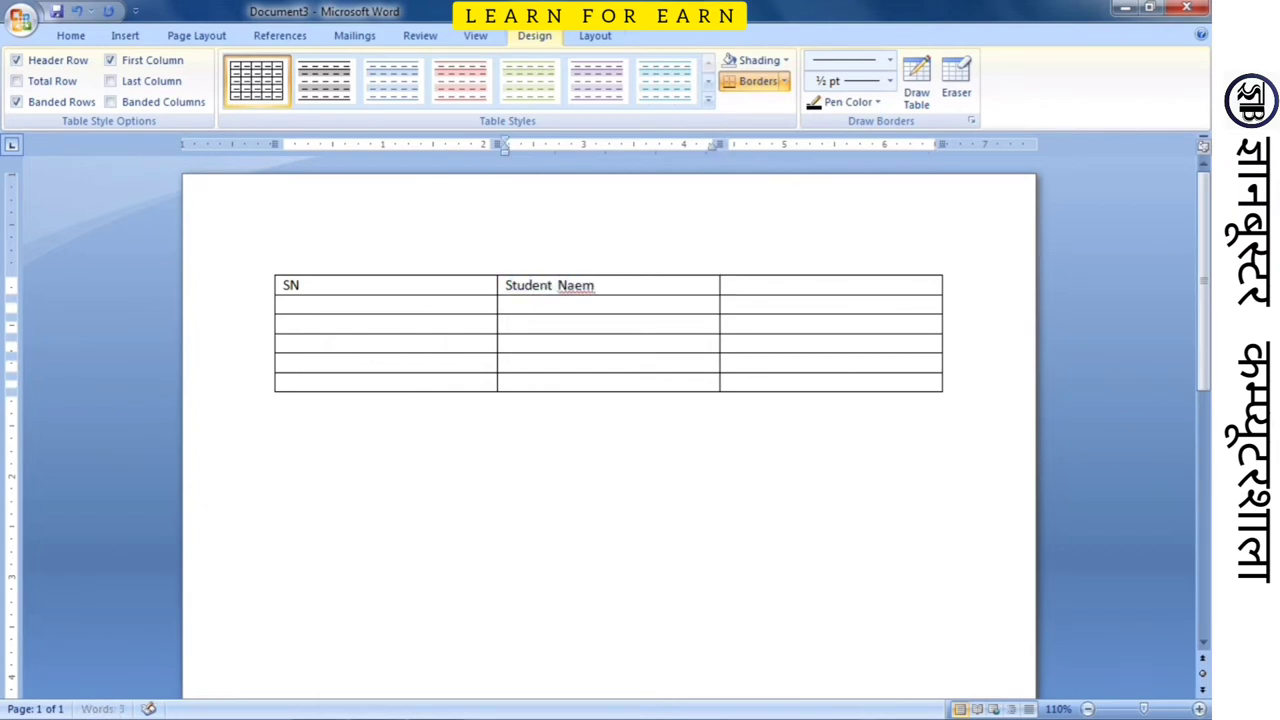
key("BackSpace")
key("BackSpace")
key("BackSpace")
type("ame")
left_click(728, 285)
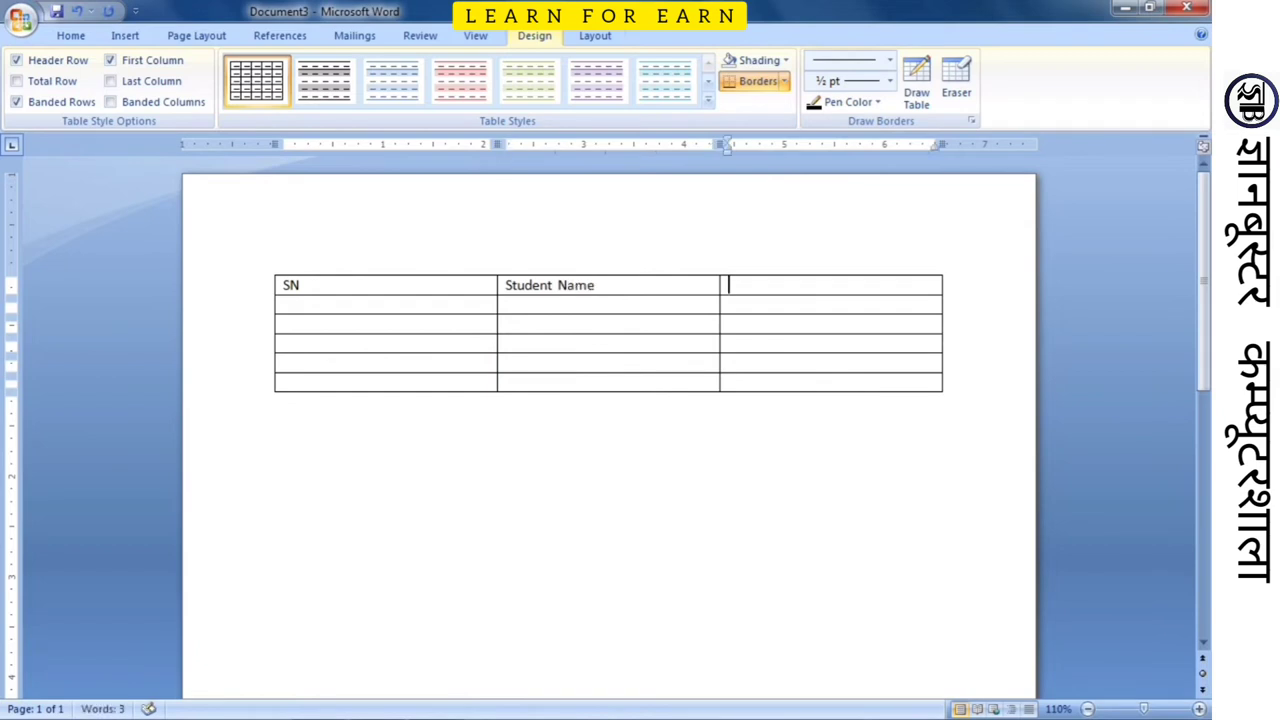
type("Addre")
type("ss")
Step: Fill the first student row with 1, Ajay, Khargone
left_click(284, 304)
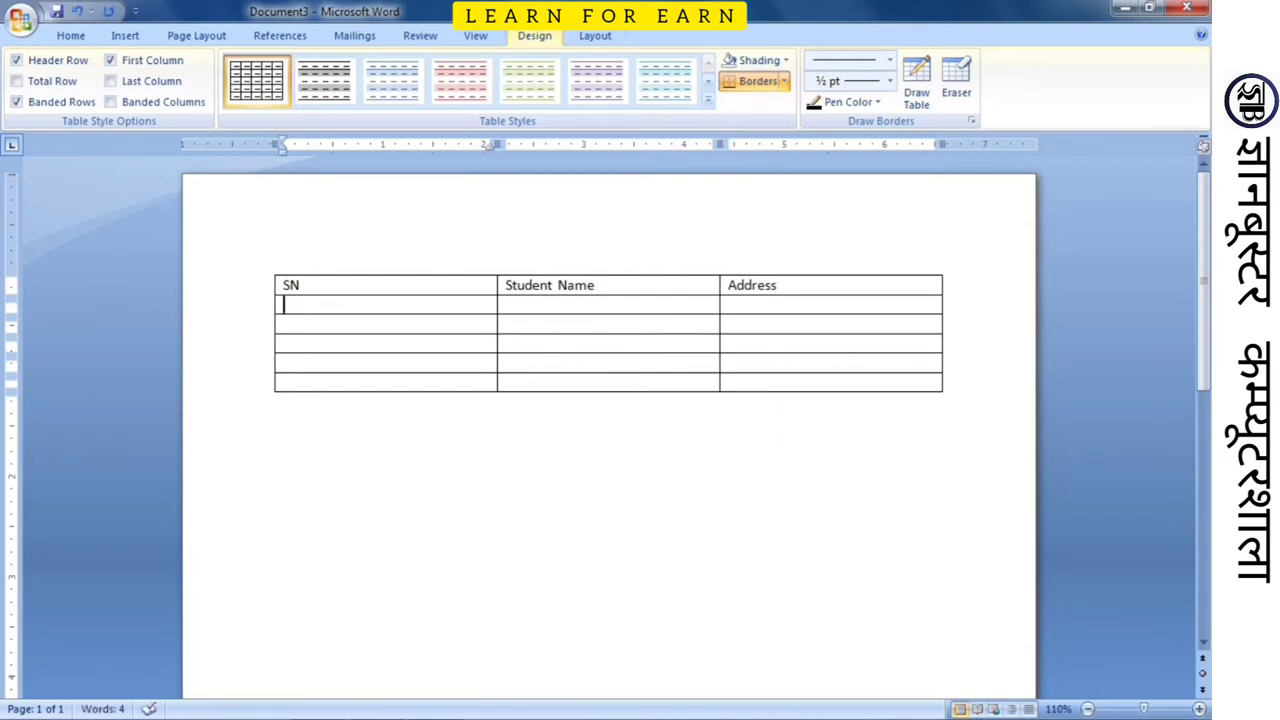
type("1")
left_click(507, 305)
type("Ajay")
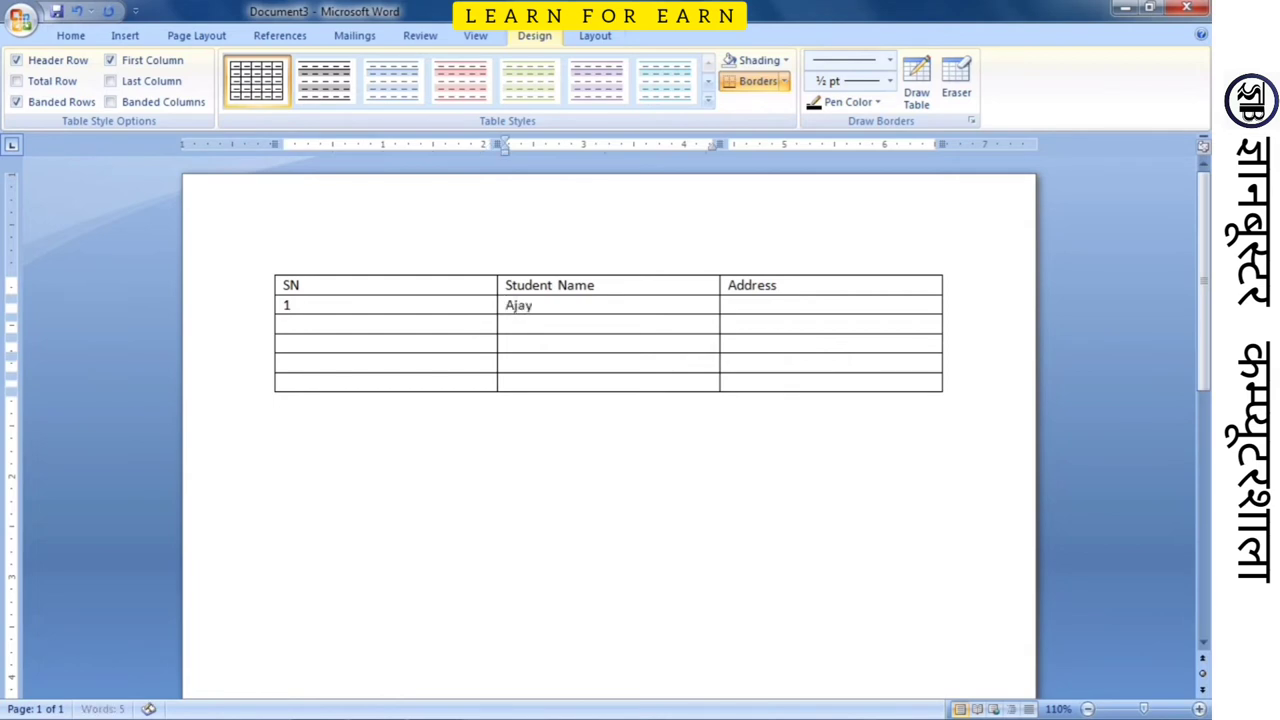
left_click(729, 305)
type("Kha")
type("rgone")
Step: Fill the second student row with 2, Vijay, Khandwa
left_click(284, 324)
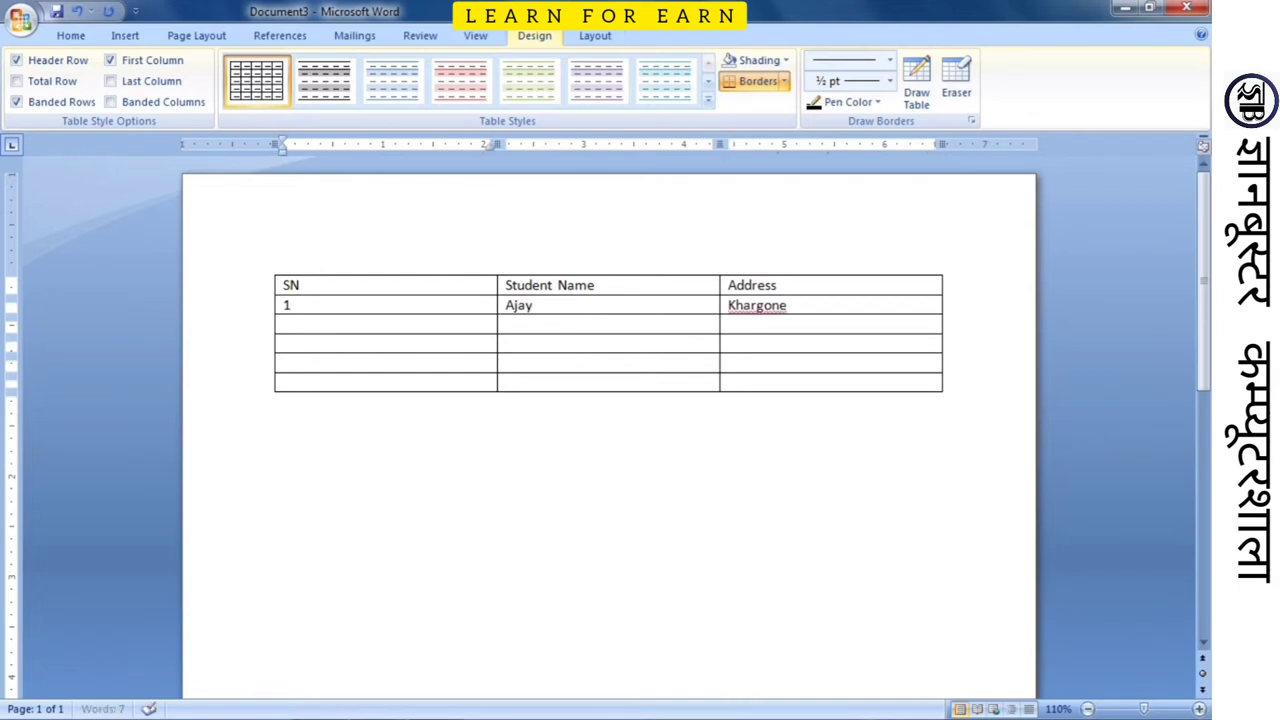
type("2")
left_click(505, 324)
type("Vija")
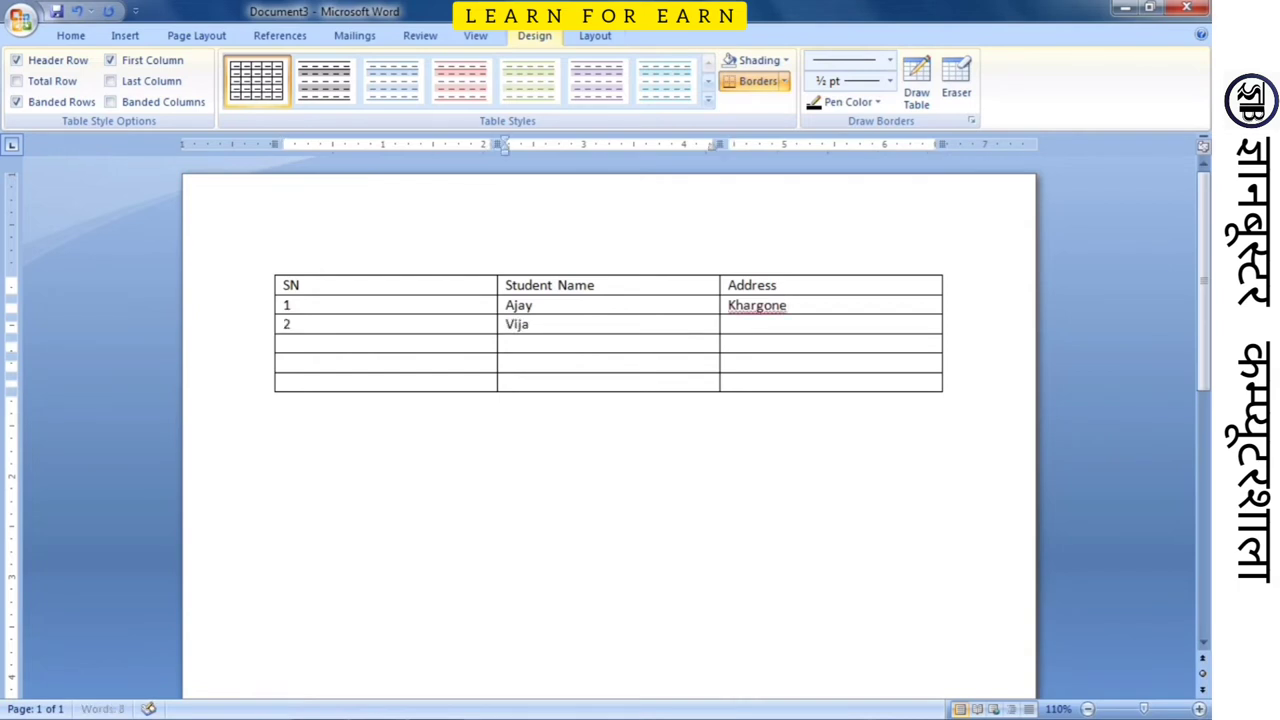
type("y")
left_click(728, 324)
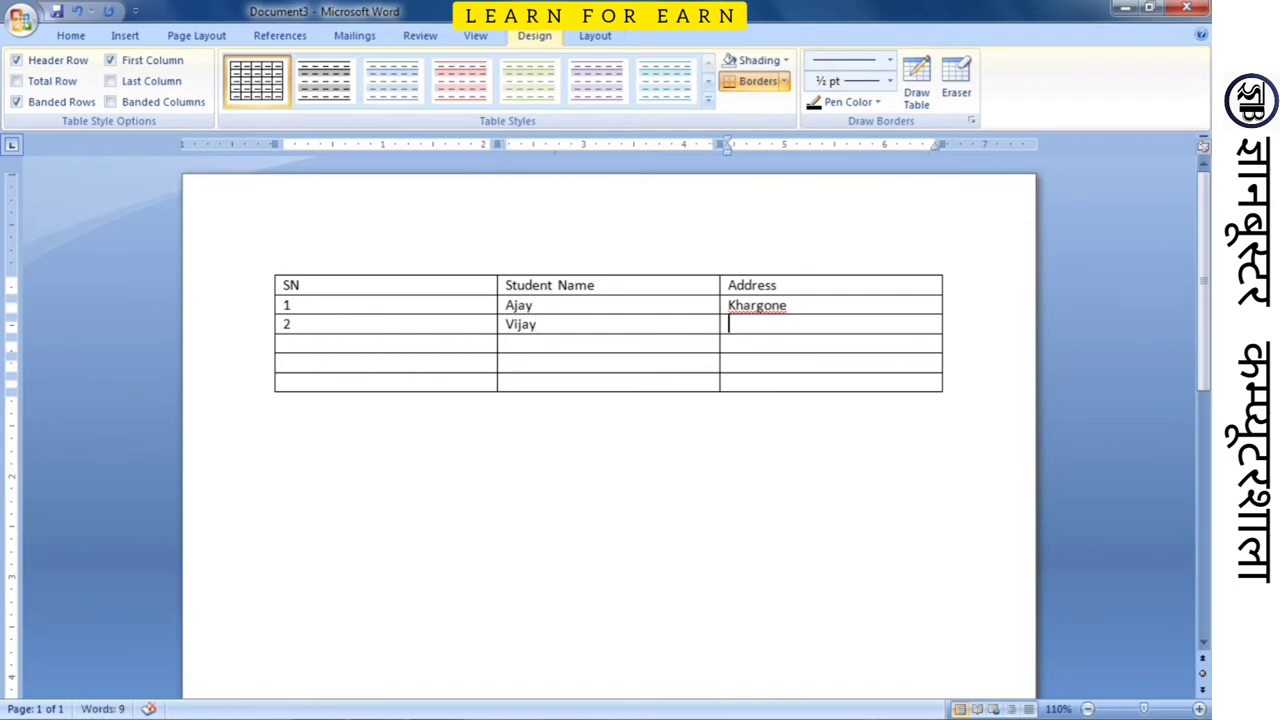
type("Khandwa")
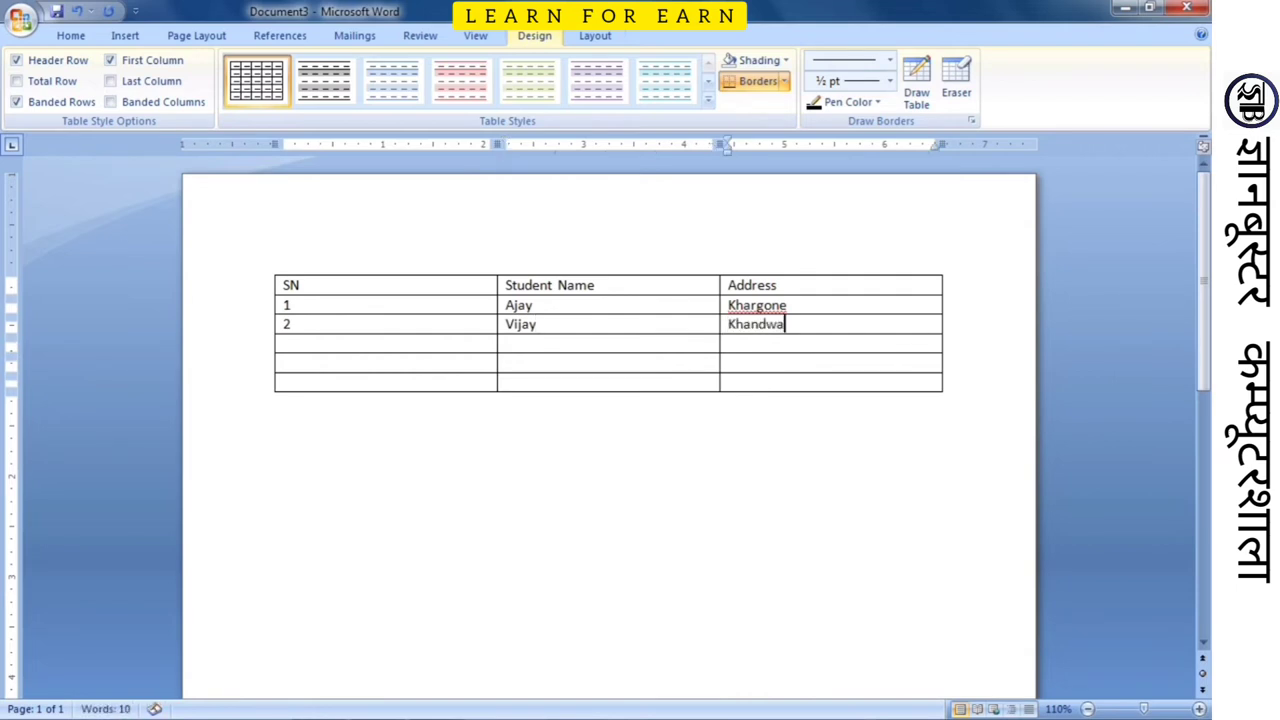
left_click(284, 343)
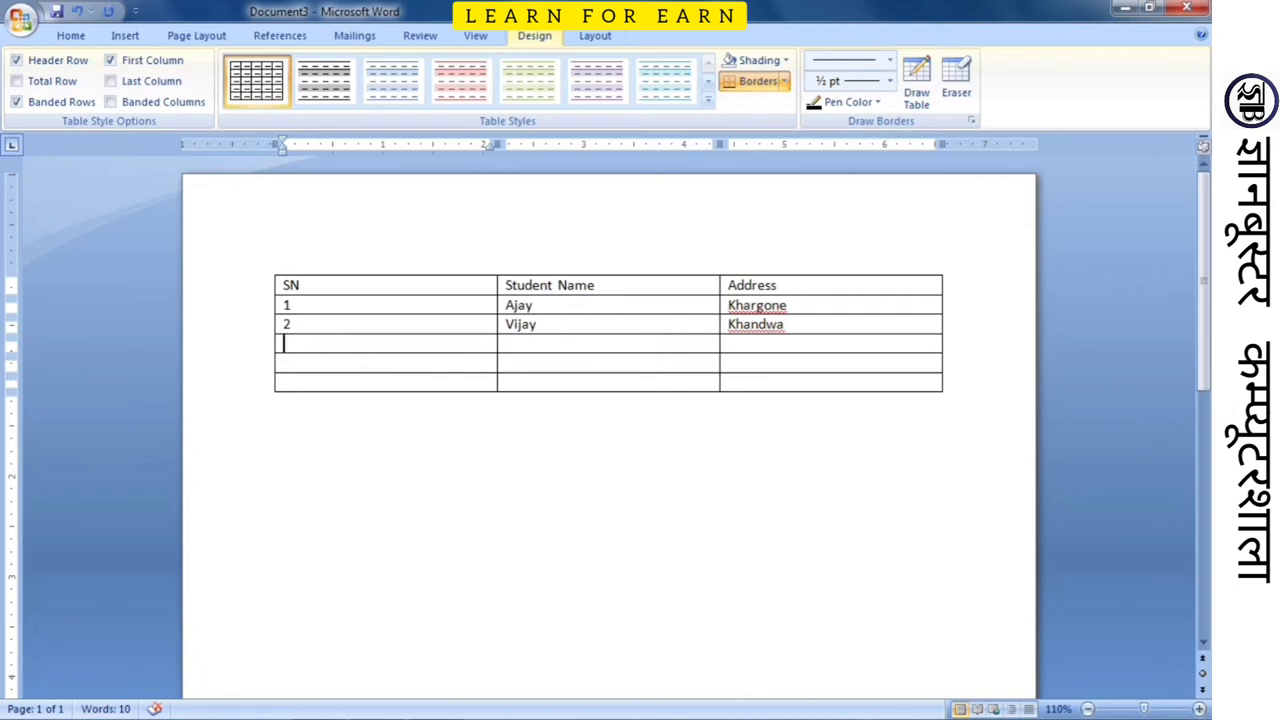
Step: Click through the cells of the empty rows to practise moving around the table
left_click(506, 343)
left_click(283, 362)
left_click(506, 362)
left_click(728, 362)
left_click(506, 362)
left_click(280, 362)
left_click(728, 343)
Step: Practise moving between filled cells with Tab and Shift+Tab, ending on Khargone
key("shift+Tab")
key("shift+Tab")
key("shift+Tab")
key("shift+Tab")
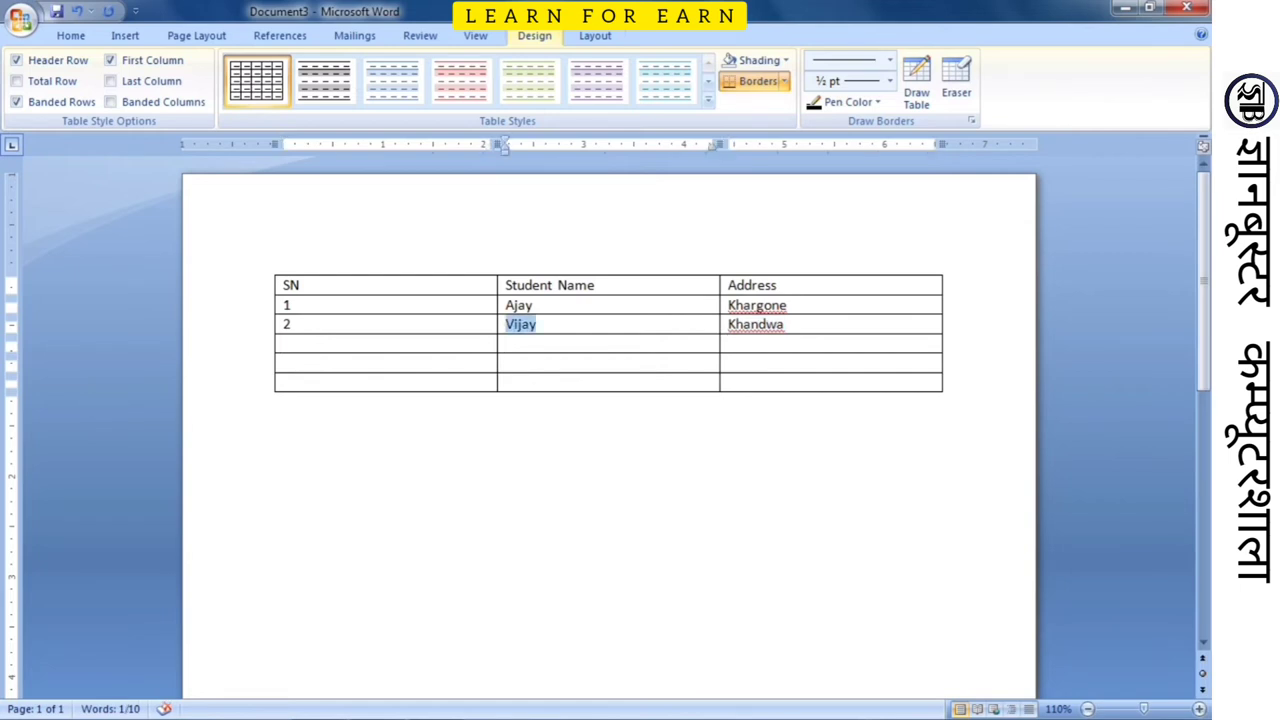
key("shift+Tab")
key("shift+Tab")
key("shift+Tab")
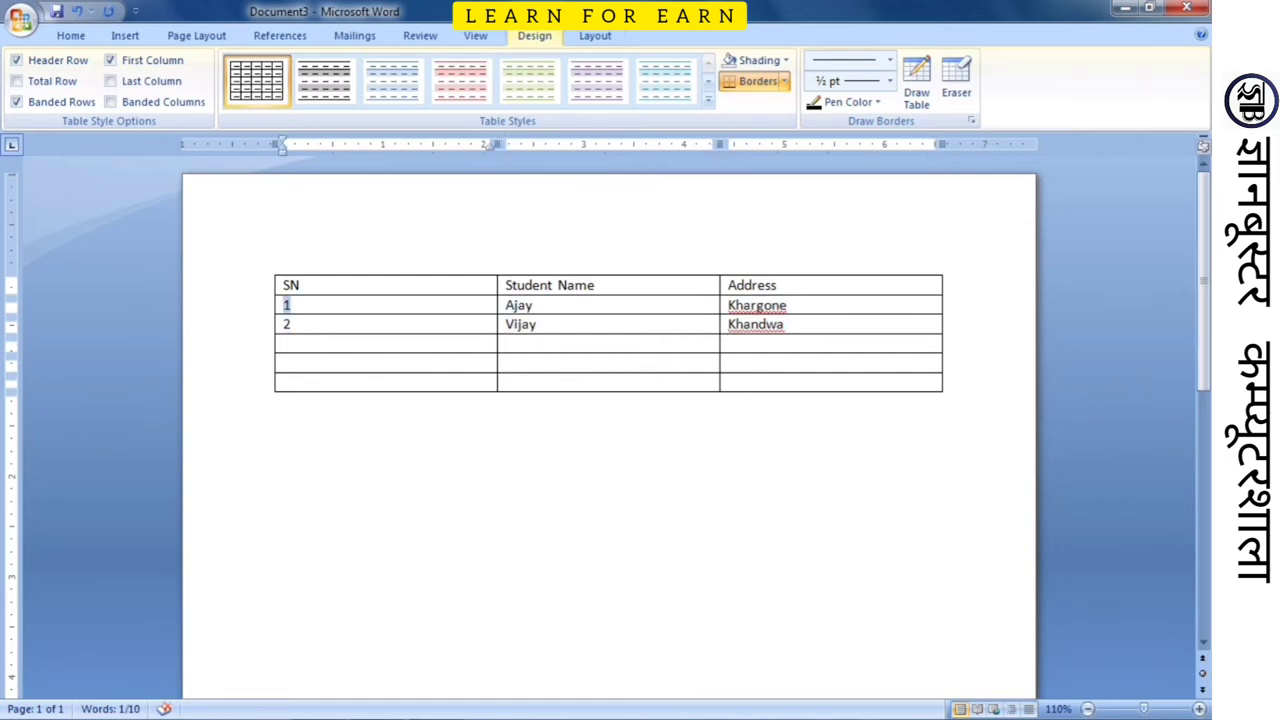
key("Tab")
key("Tab")
key("Tab")
key("Tab")
key("shift+Tab")
key("shift+Tab")
key("shift+Tab")
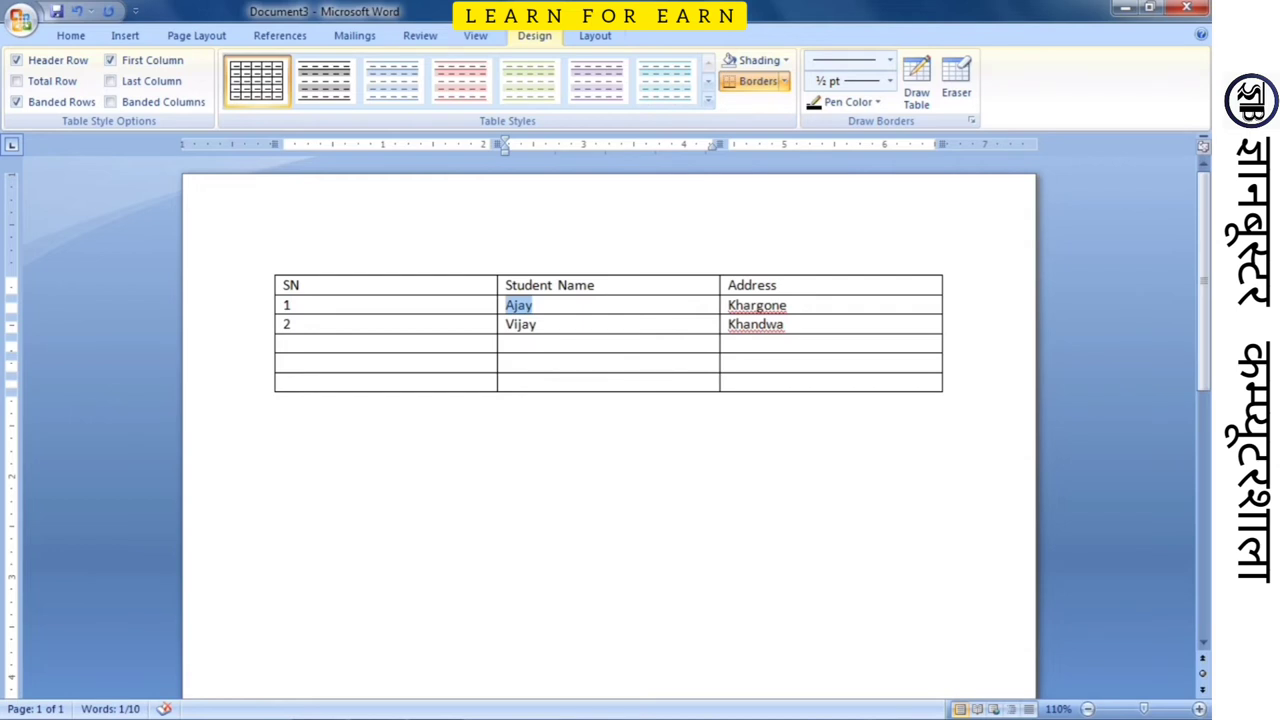
key("Tab")
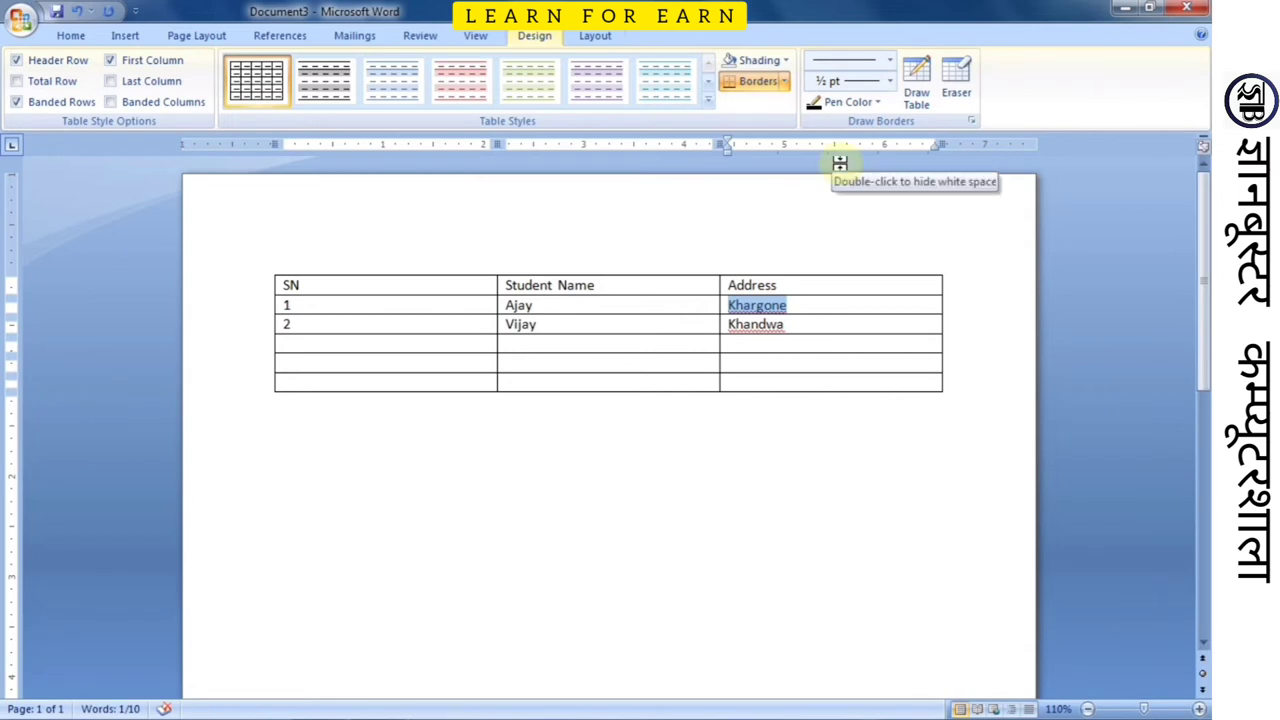
key("Tab")
key("Tab")
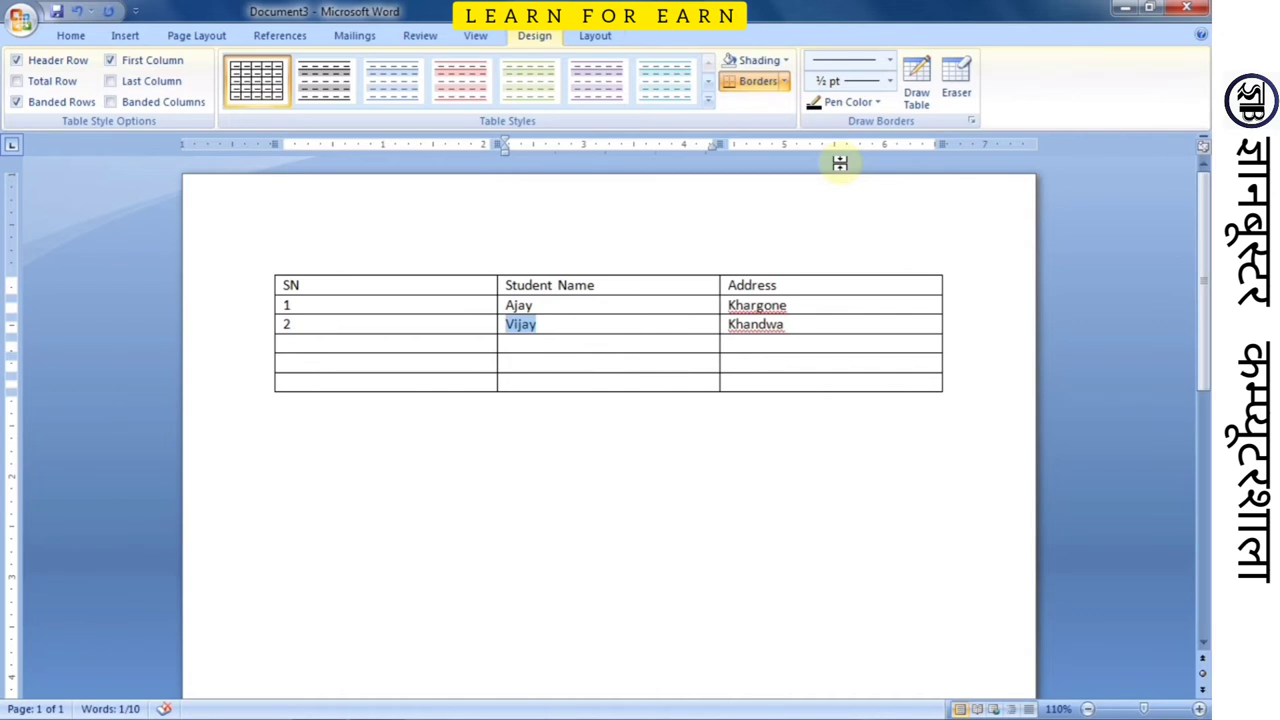
key("shift+Tab")
key("shift+Tab")
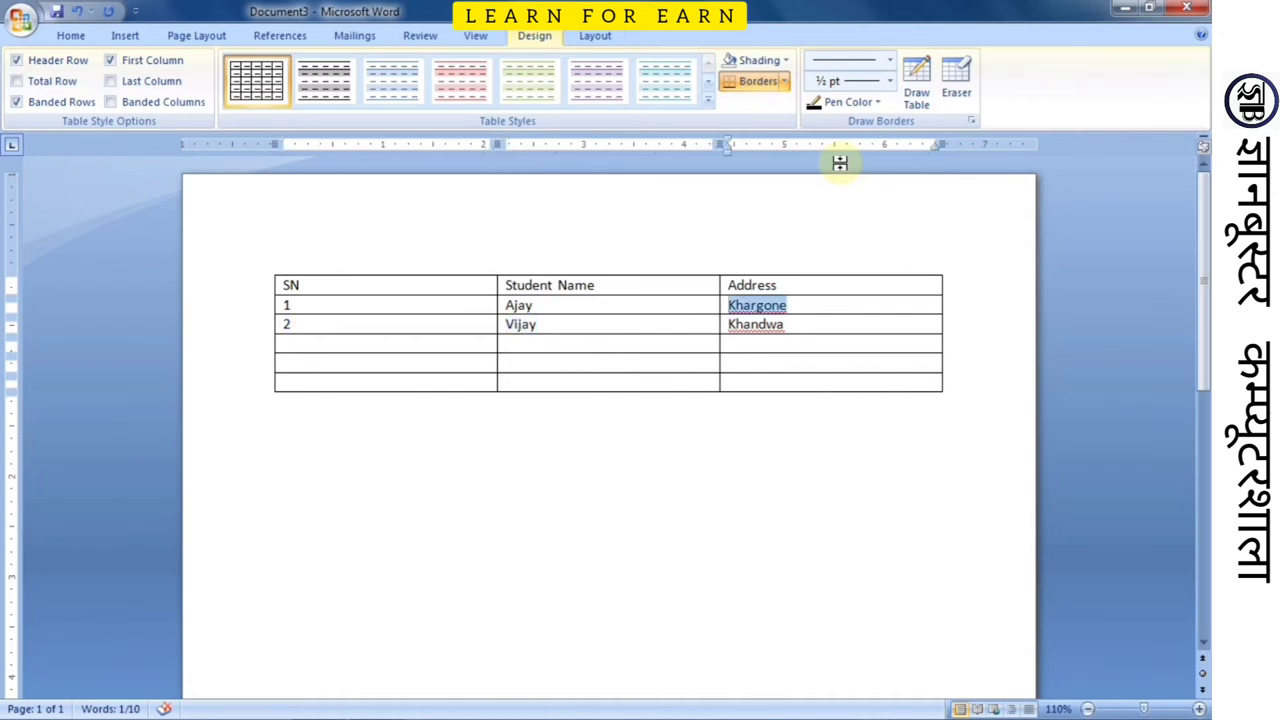
Step: Replace Ajay's address Khargone with Indore
key("Left")
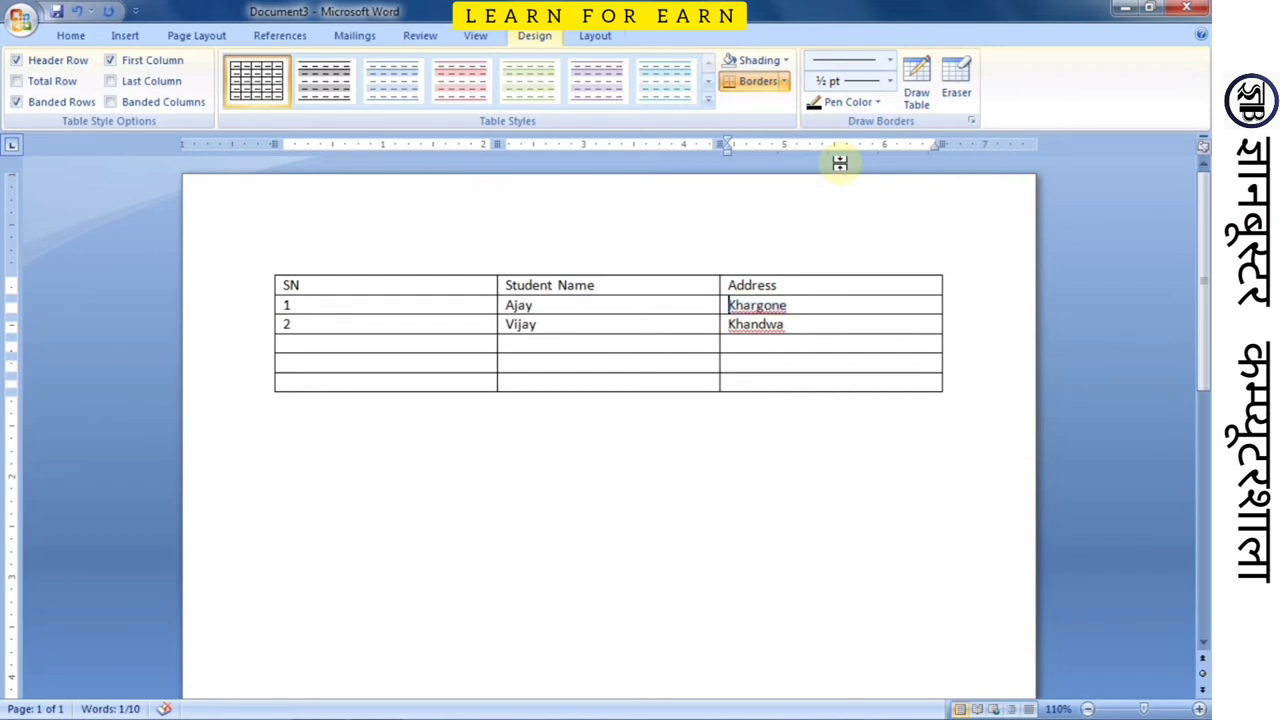
key("Right")
key("Right")
key("Right")
key("Right")
key("Right")
key("Right")
key("Right")
key("Right")
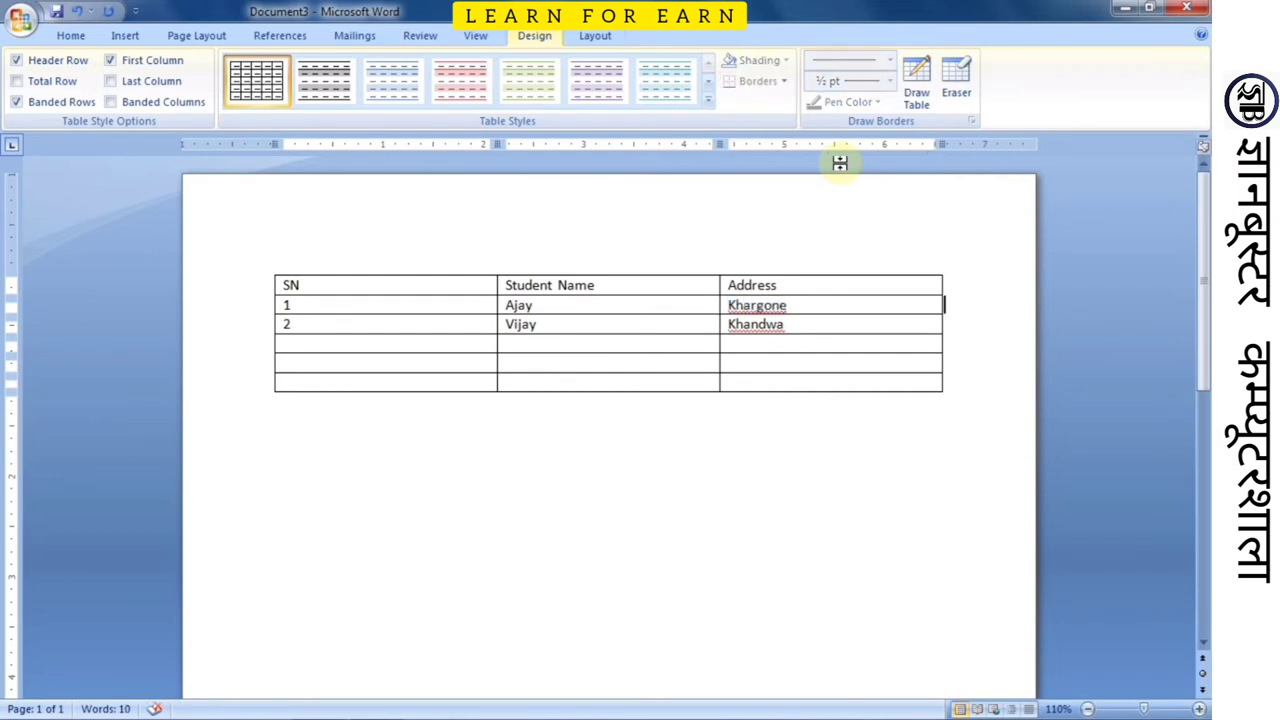
key("Right")
key("Right")
key("Right")
key("Right")
key("Right")
key("Right")
key("Right")
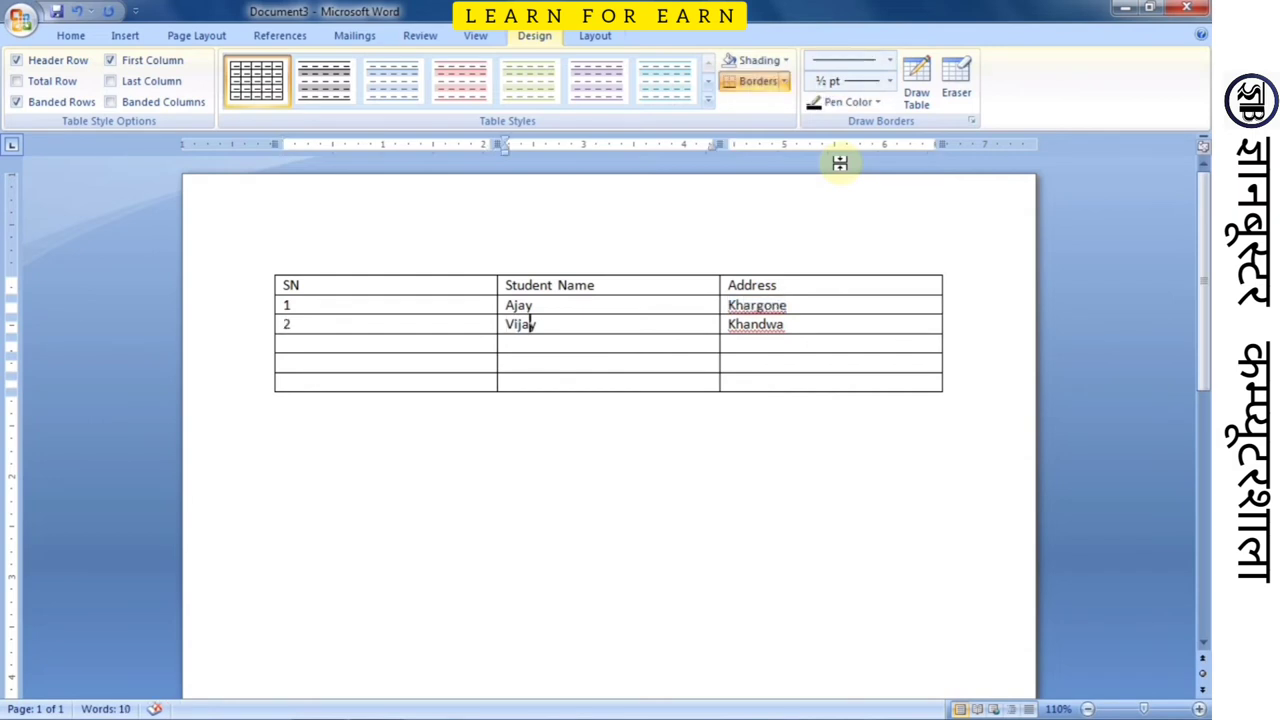
key("Right")
key("Right")
key("Right")
key("Right")
key("Right")
key("Right")
key("Right")
key("Right")
key("shift+Tab")
key("shift+Tab")
key("shift+Tab")
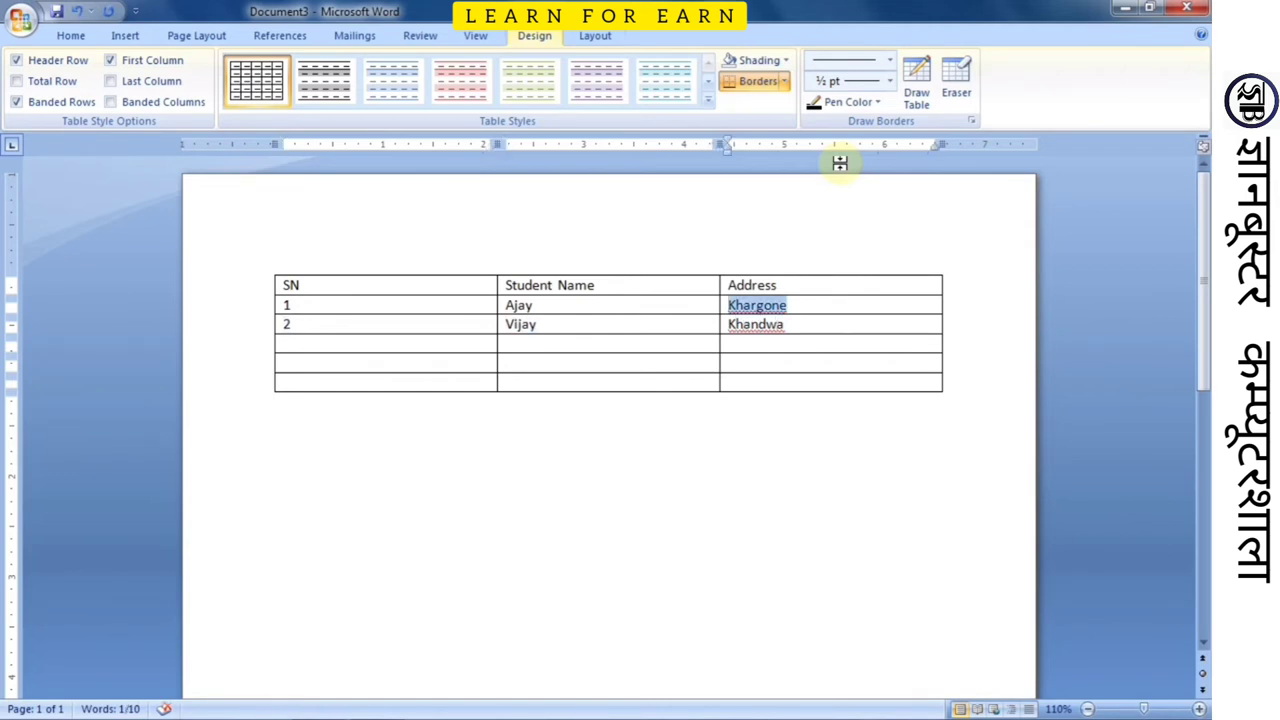
type("Indore")
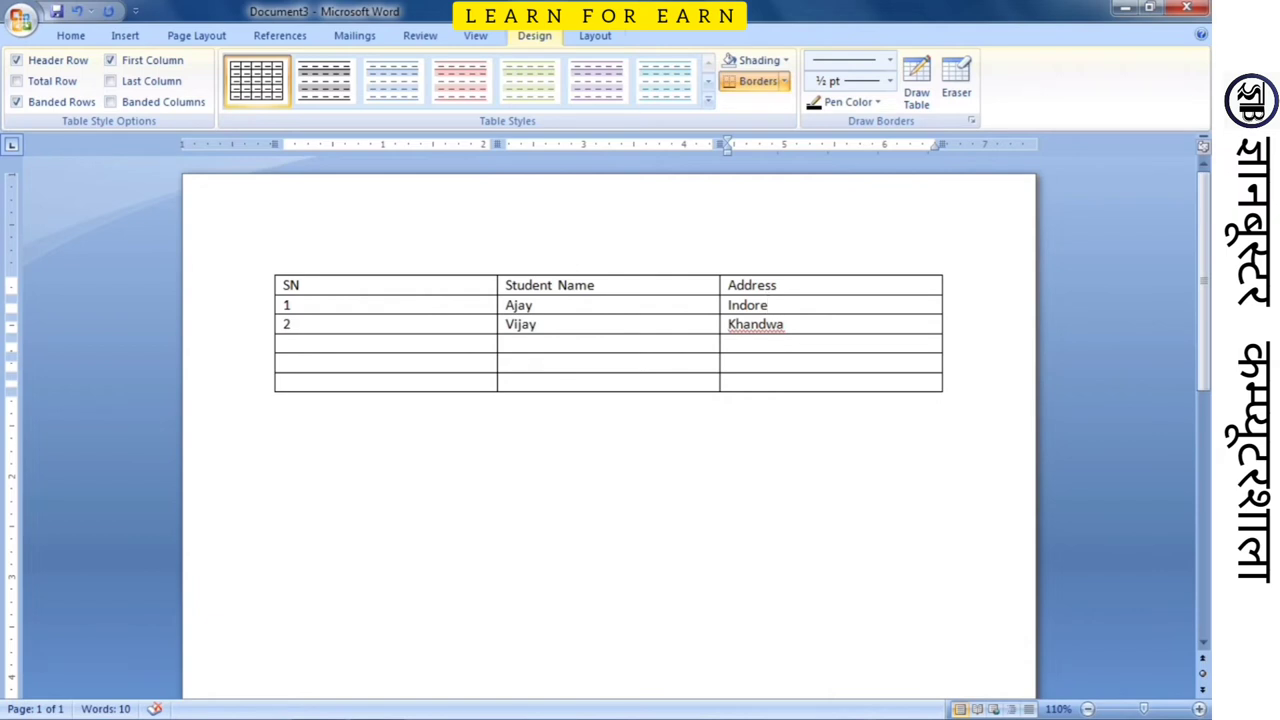
Step: Fill row 3 with 3, Sanjay, Khandwa
key("Tab")
key("Tab")
key("Tab")
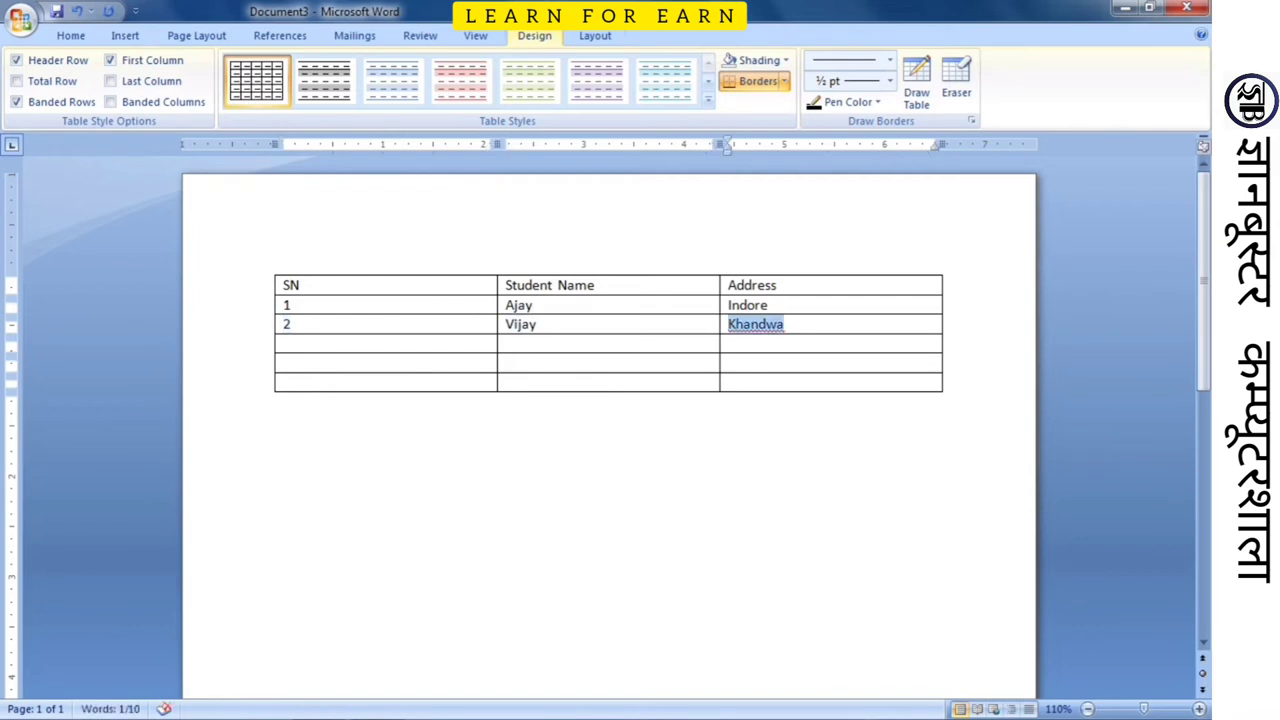
key("Tab")
type("3")
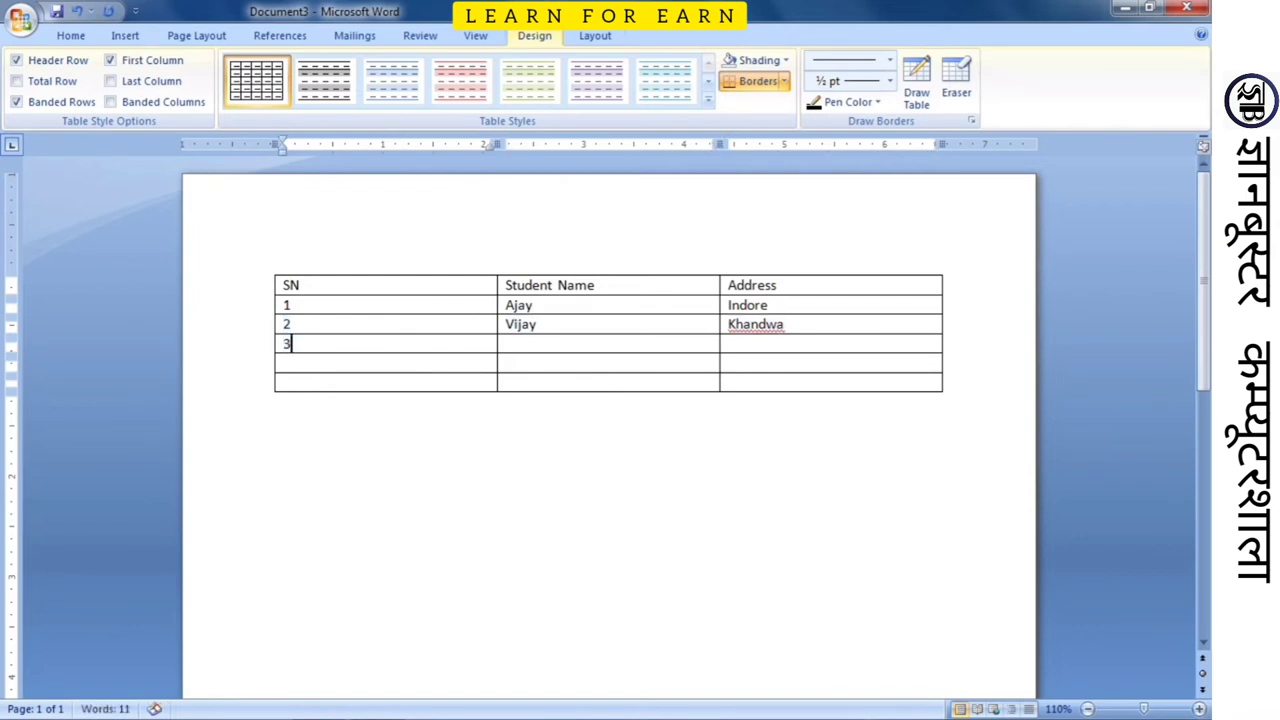
key("Tab")
type("Sanja")
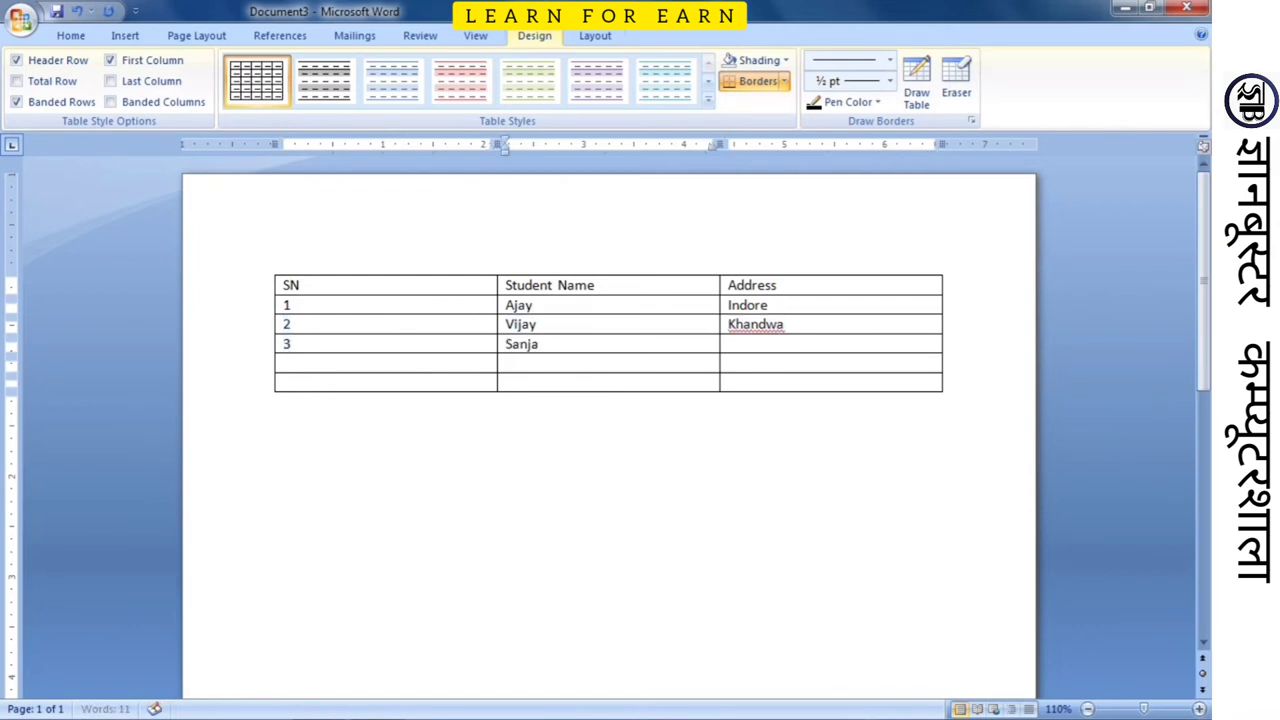
type("y")
key("Tab")
type("kha")
key("BackSpace")
key("BackSpace")
key("BackSpace")
type("Khandwa")
Step: Add rows 4 (Rahul, Khargone) and 5 (Ganesh, Indore)
key("Tab")
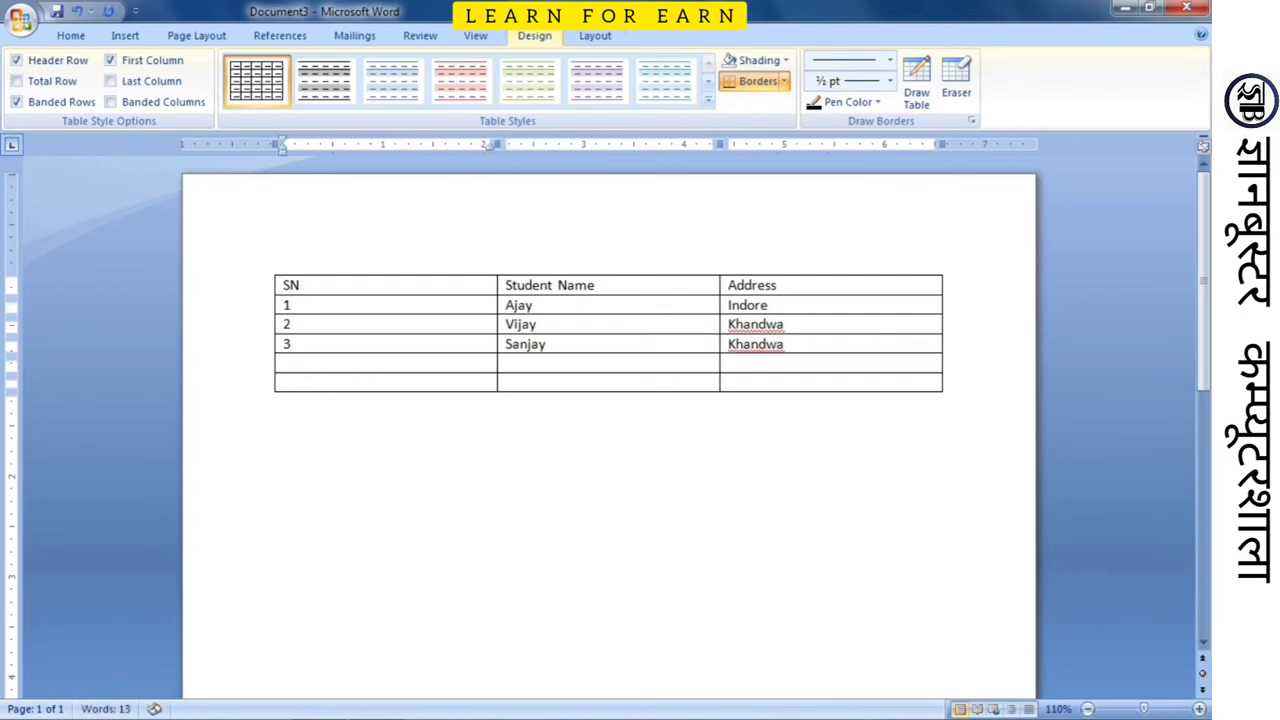
type("4")
key("Tab")
type("Rahul ")
type("K")
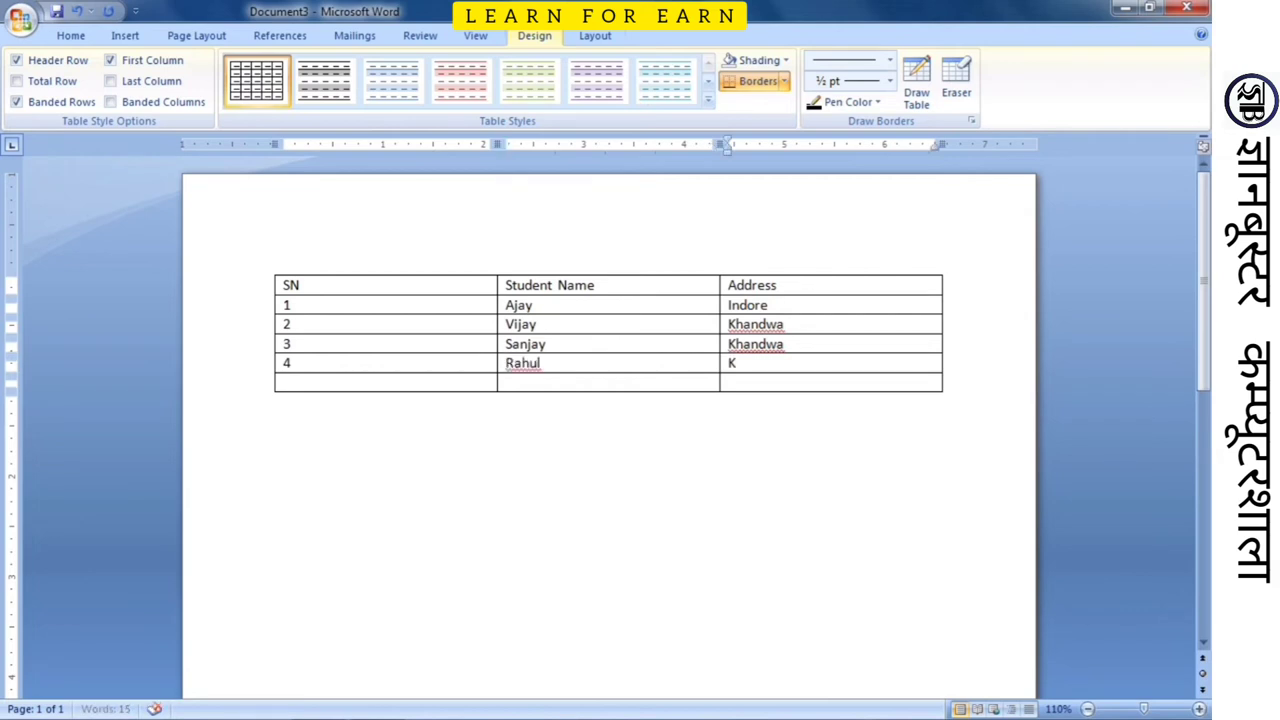
type("hargone")
key("Tab")
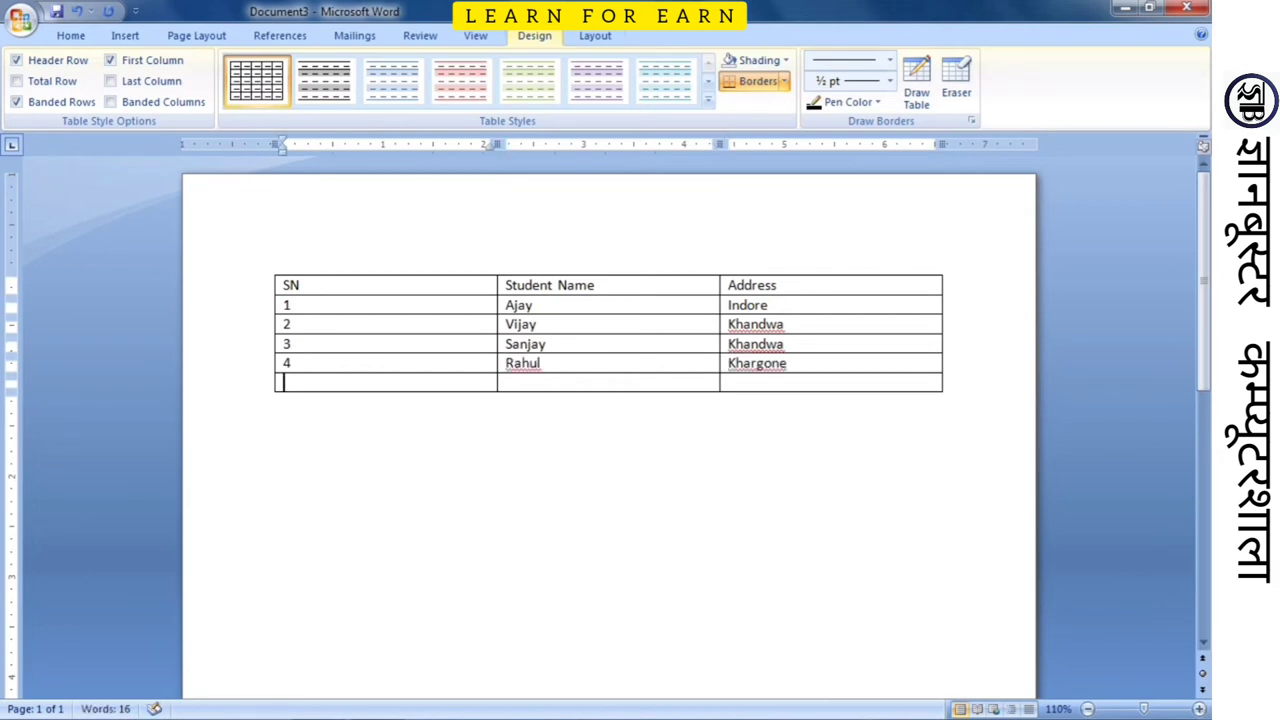
type("5")
key("Tab")
type("Ganesh")
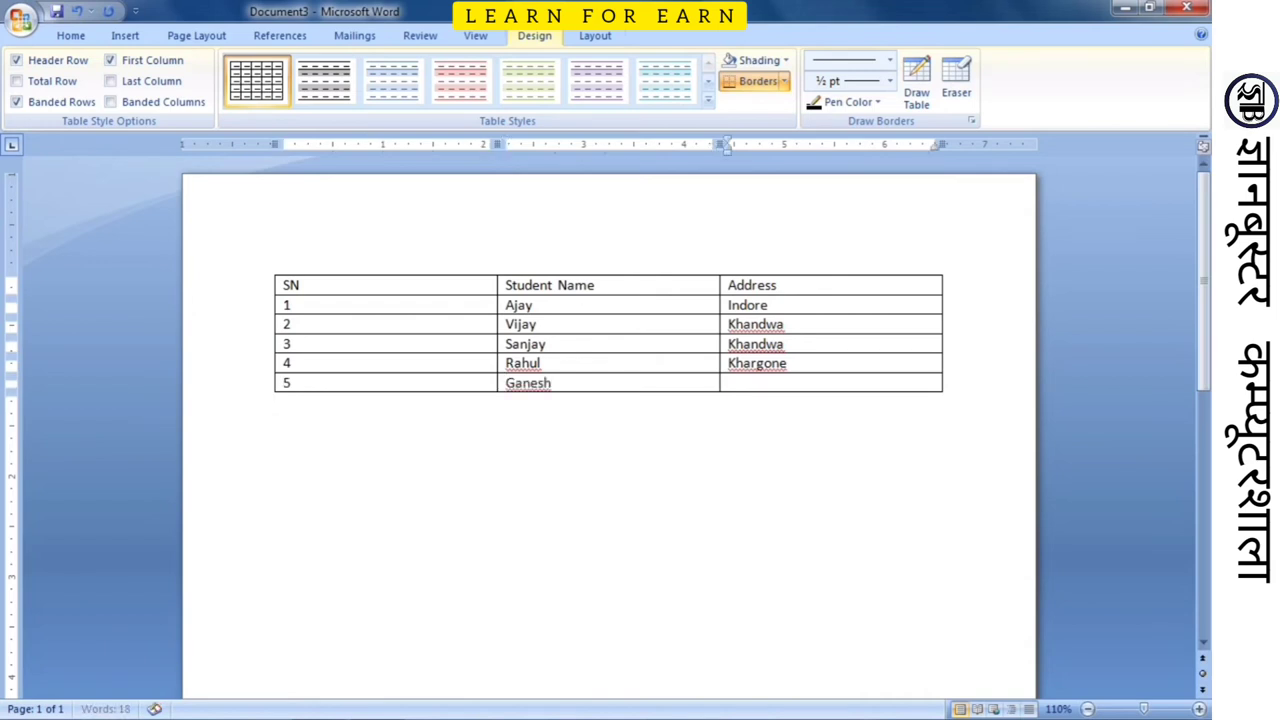
key("Tab")
type("Indore")
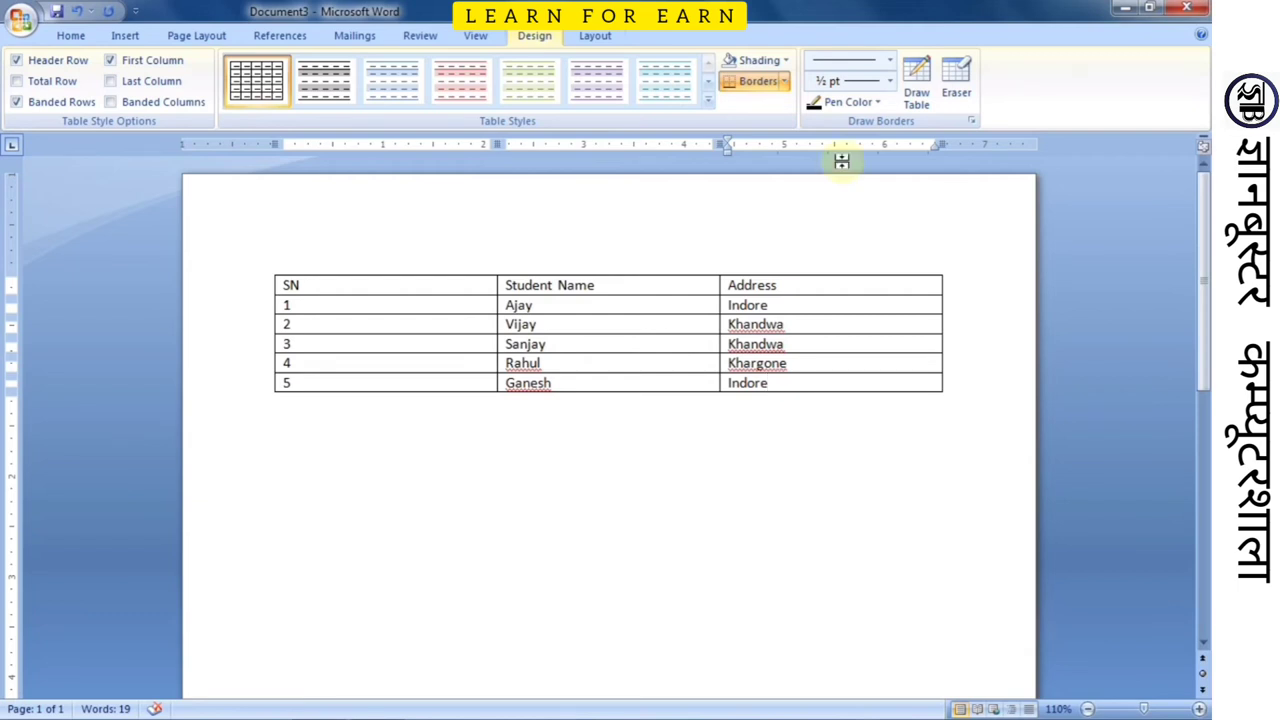
Step: Add row 6 with 6, Rahul, Indore
key("Tab")
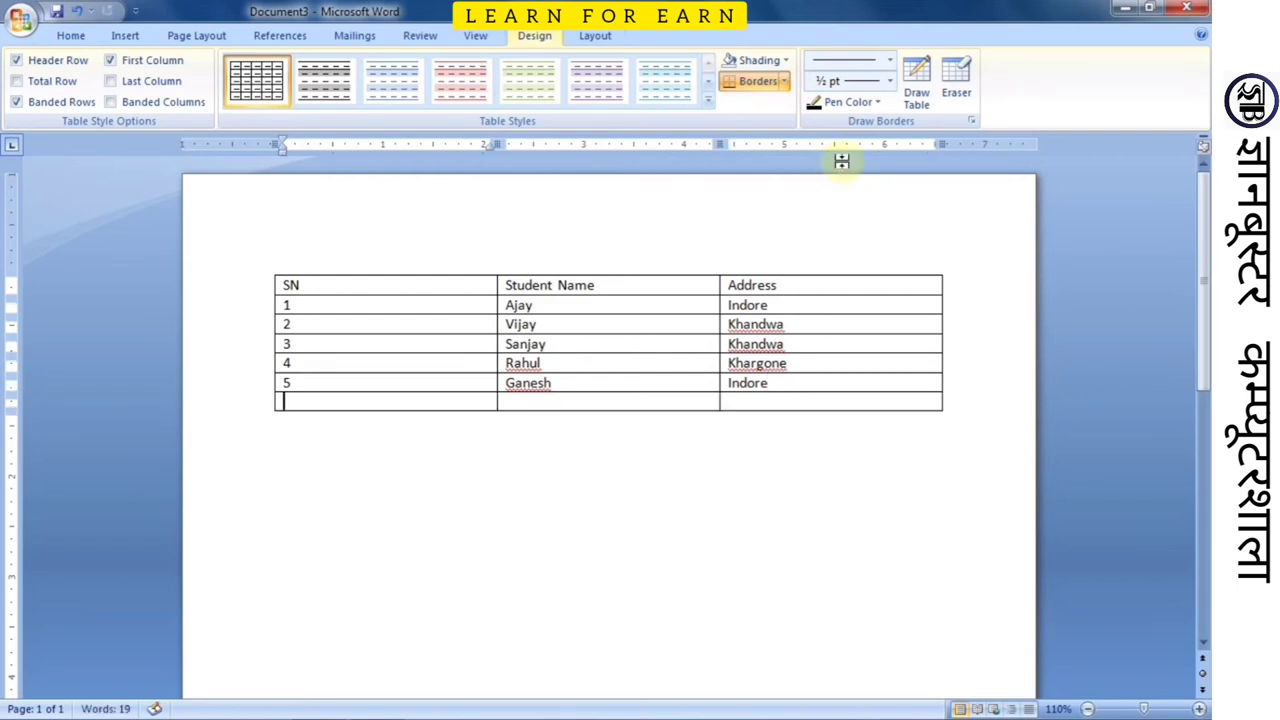
type("6")
key("BackSpace")
type("6")
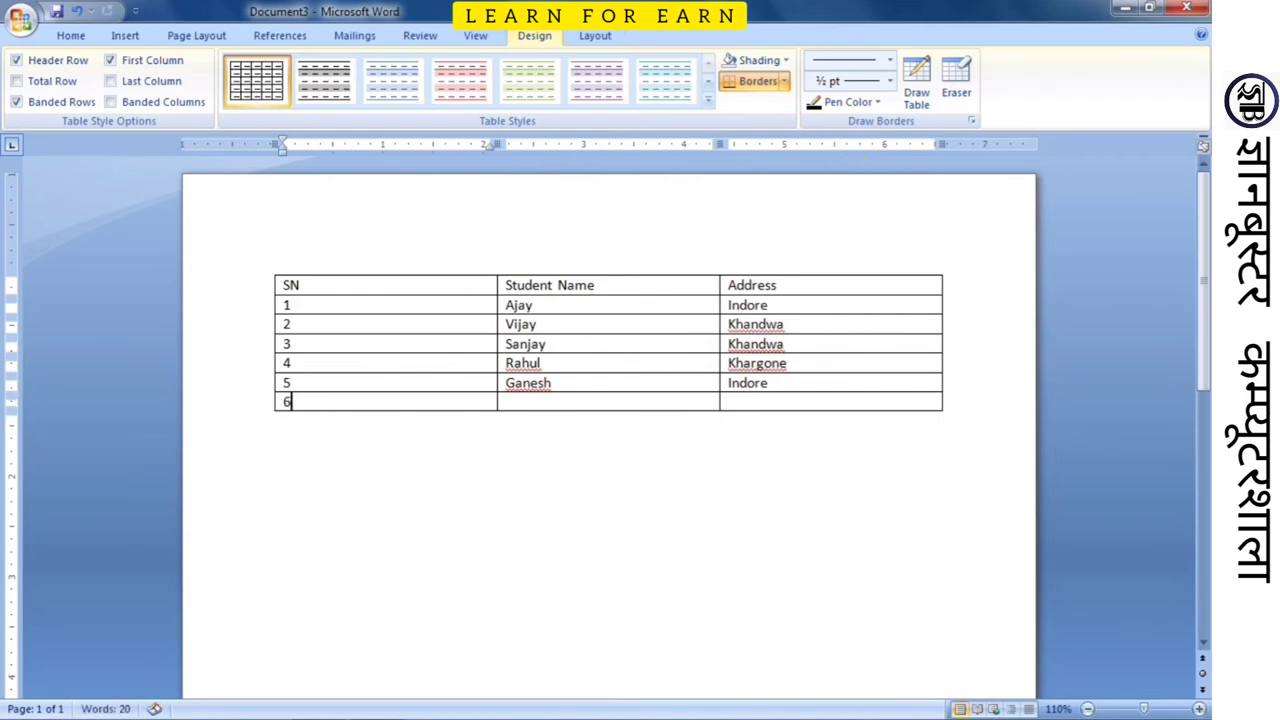
key("Tab")
type("Rahul")
key("Tab")
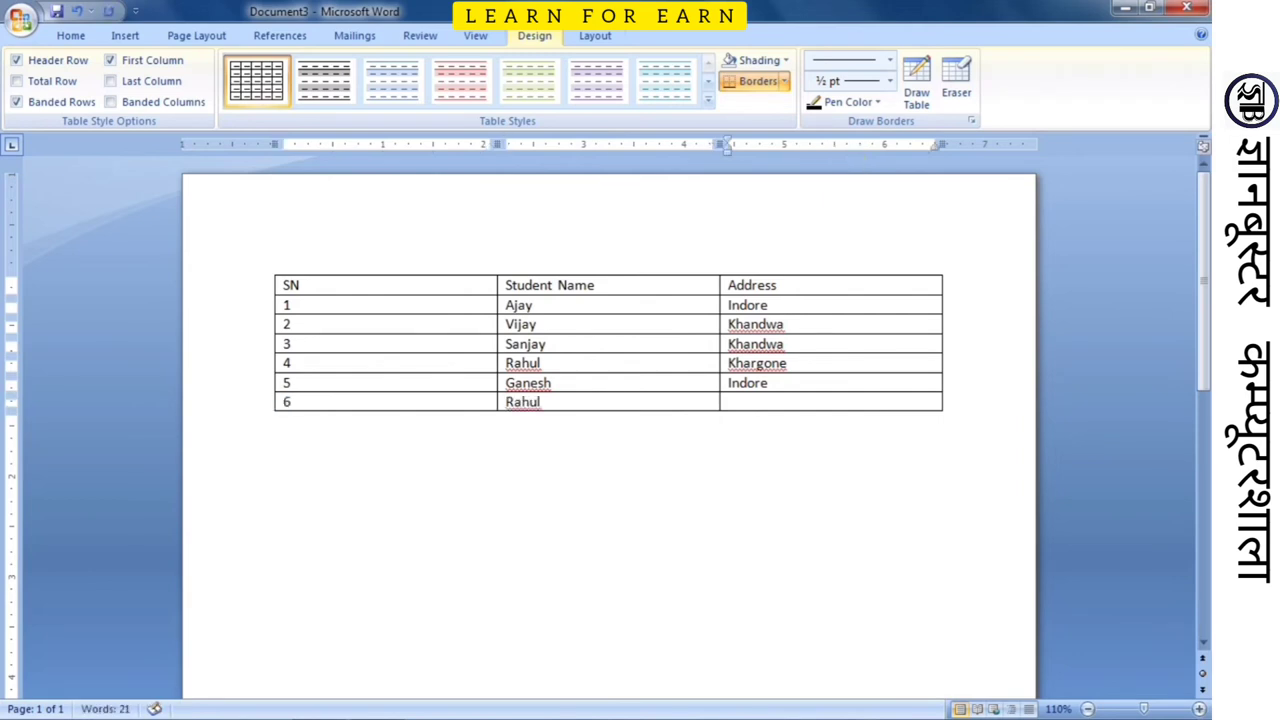
type("Indore")
Step: Append several empty rows below row 6
key("Tab")
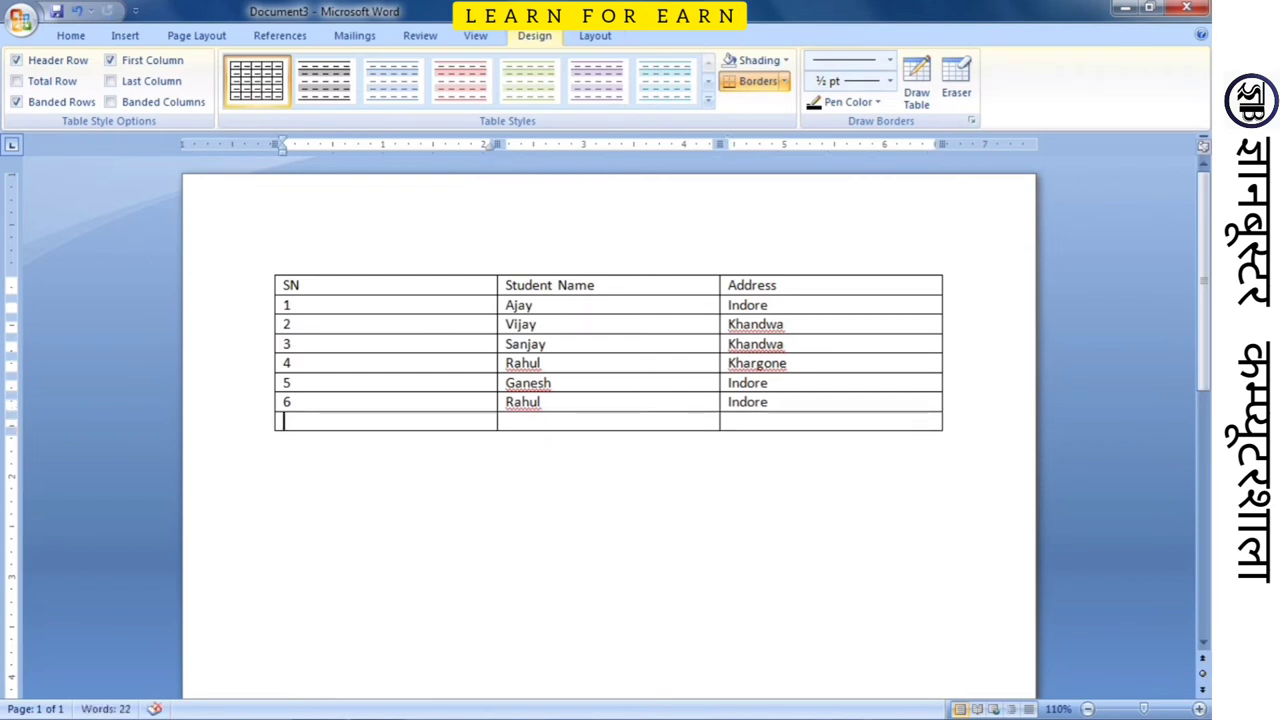
key("Tab")
key("Tab")
key("Tab")
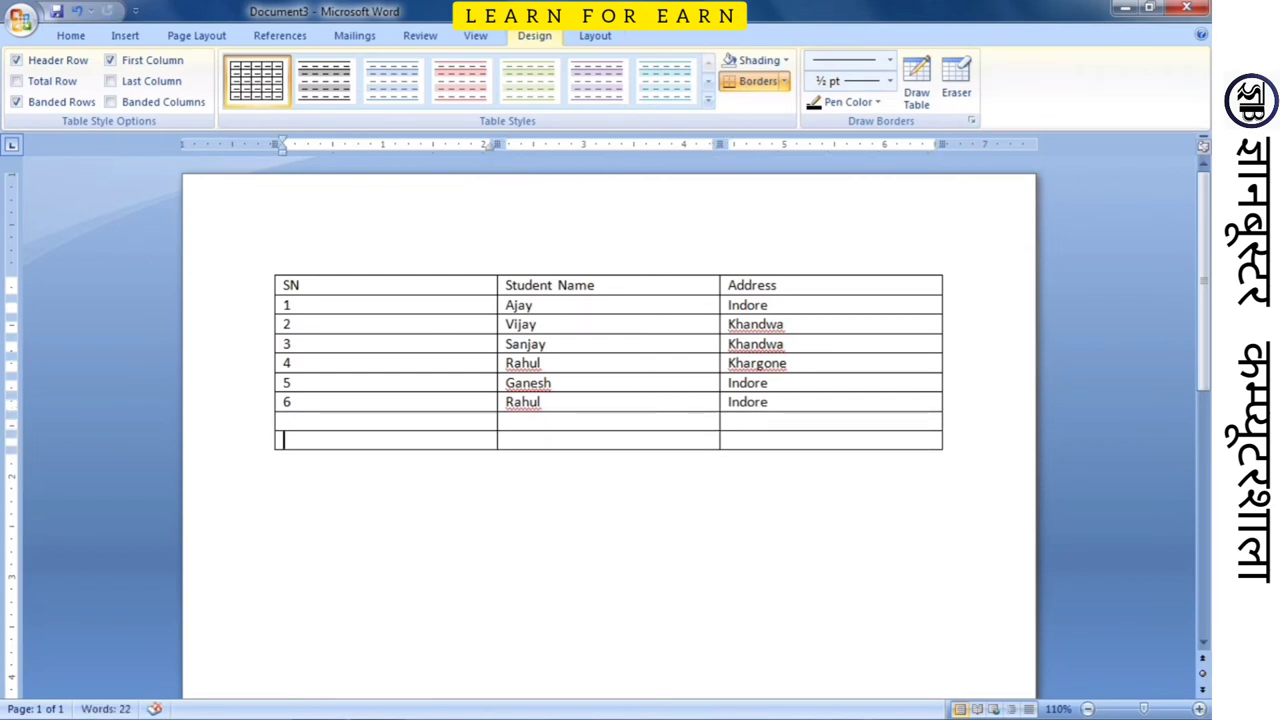
key("Tab")
key("Tab")
key("Tab")
key("Tab")
key("Tab")
key("Tab")
key("Tab")
key("Tab")
key("Tab")
key("Tab")
key("Tab")
key("Tab")
key("Tab")
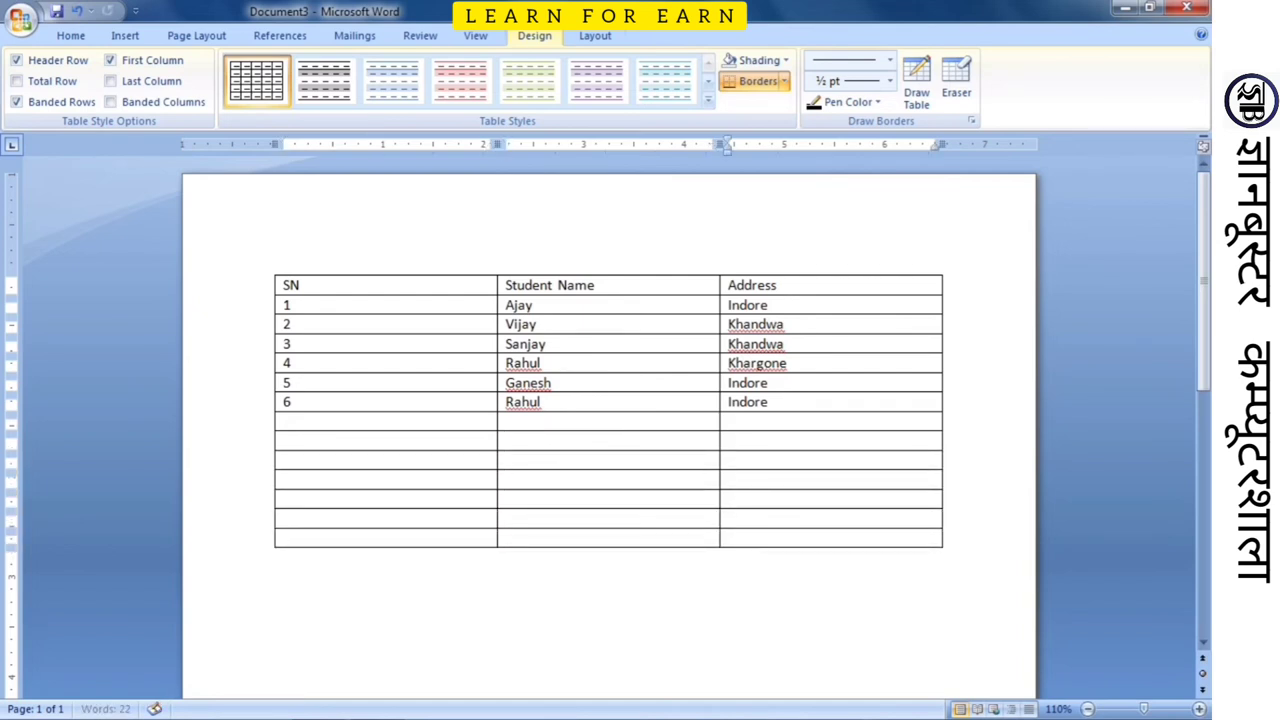
key("Tab")
key("Tab")
key("Tab")
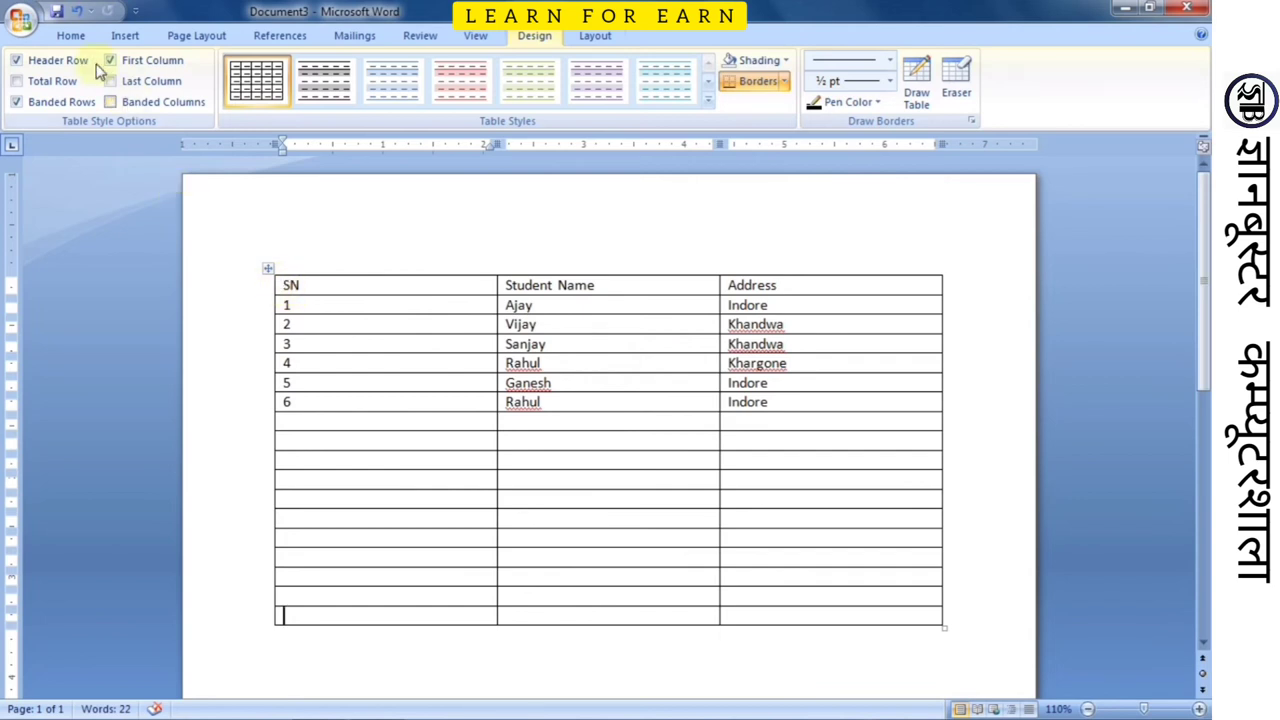
left_click(72, 36)
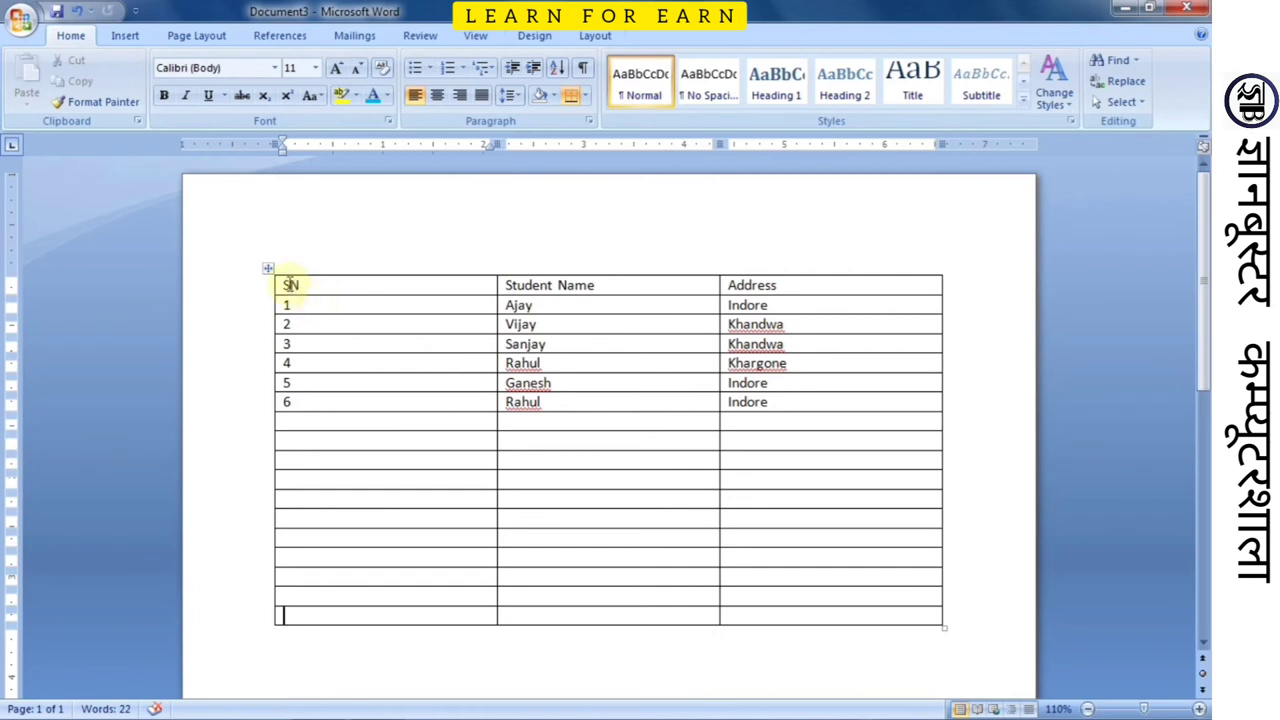
Step: Format the SN, Student Name, Address header row in Algerian, size 12, bold
left_click_drag(274, 285, 800, 290)
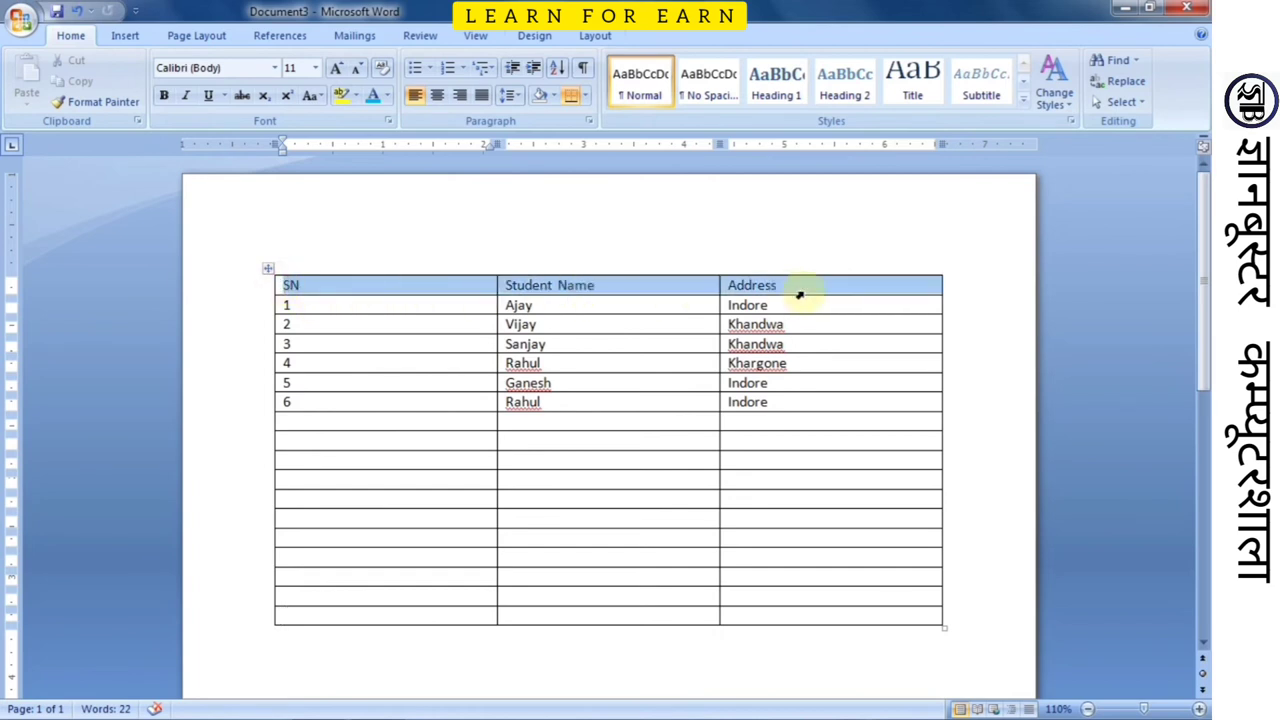
left_click(415, 370)
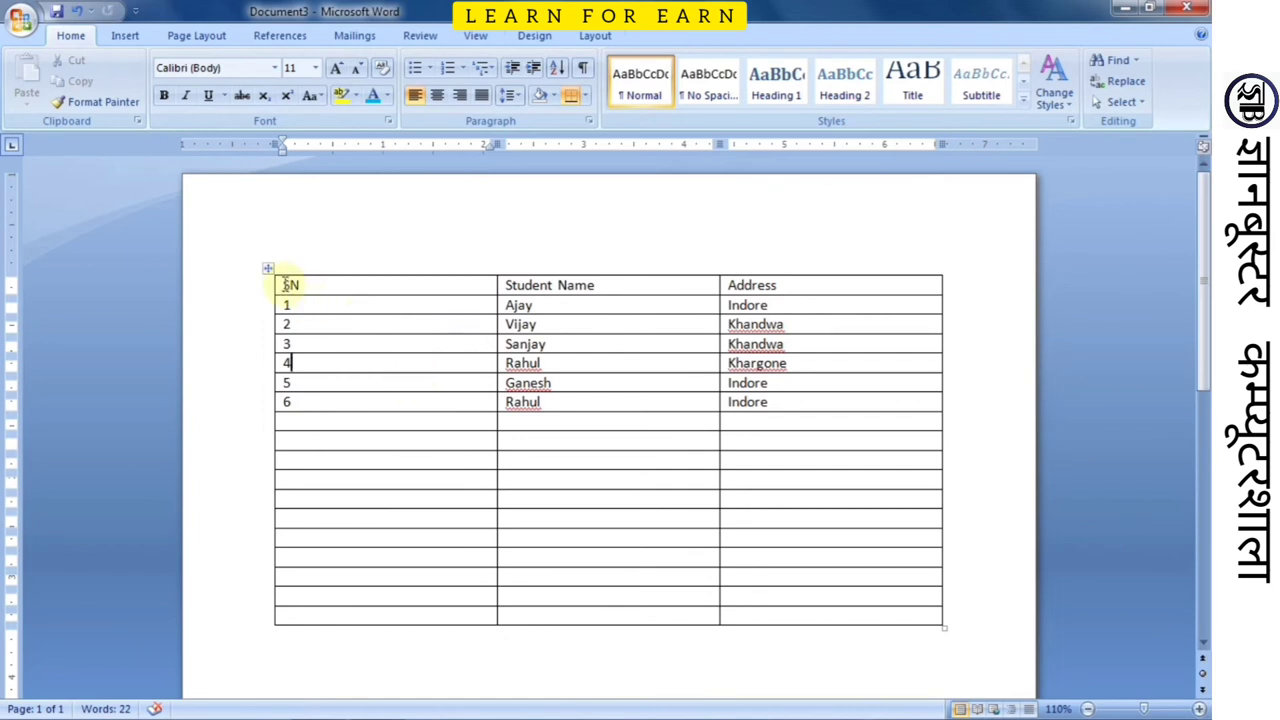
left_click_drag(287, 285, 780, 288)
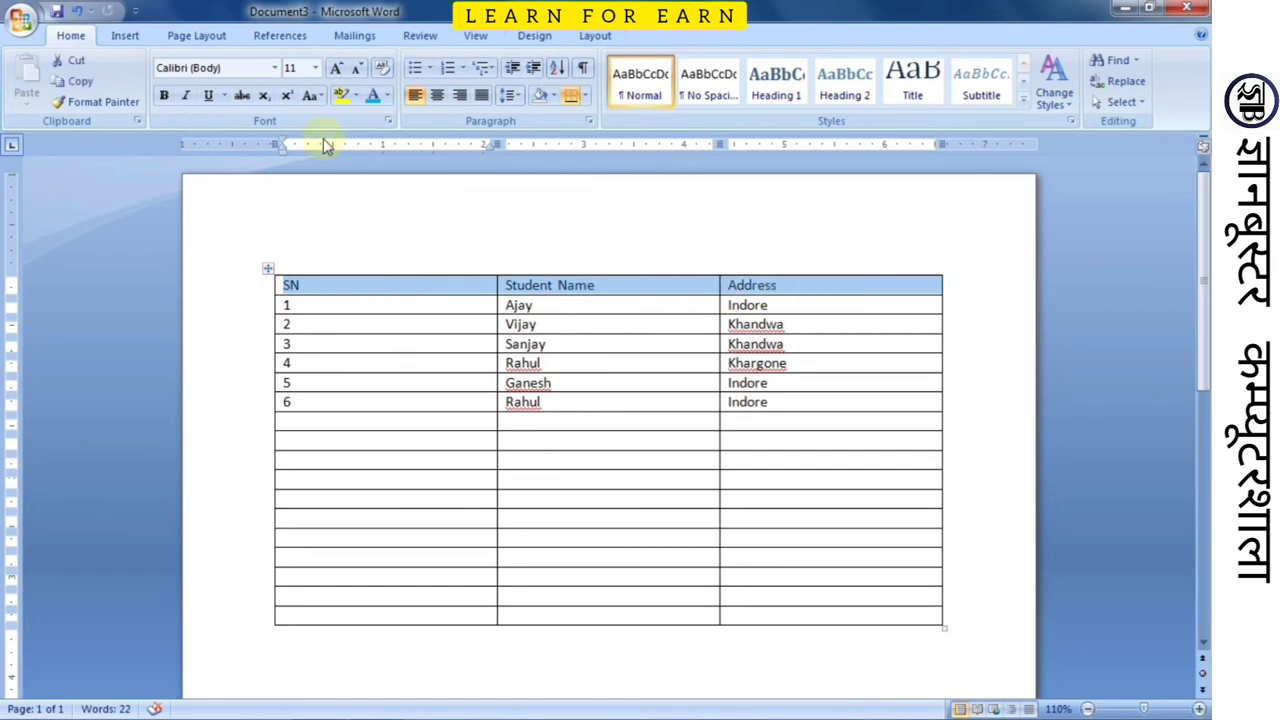
left_click(275, 67)
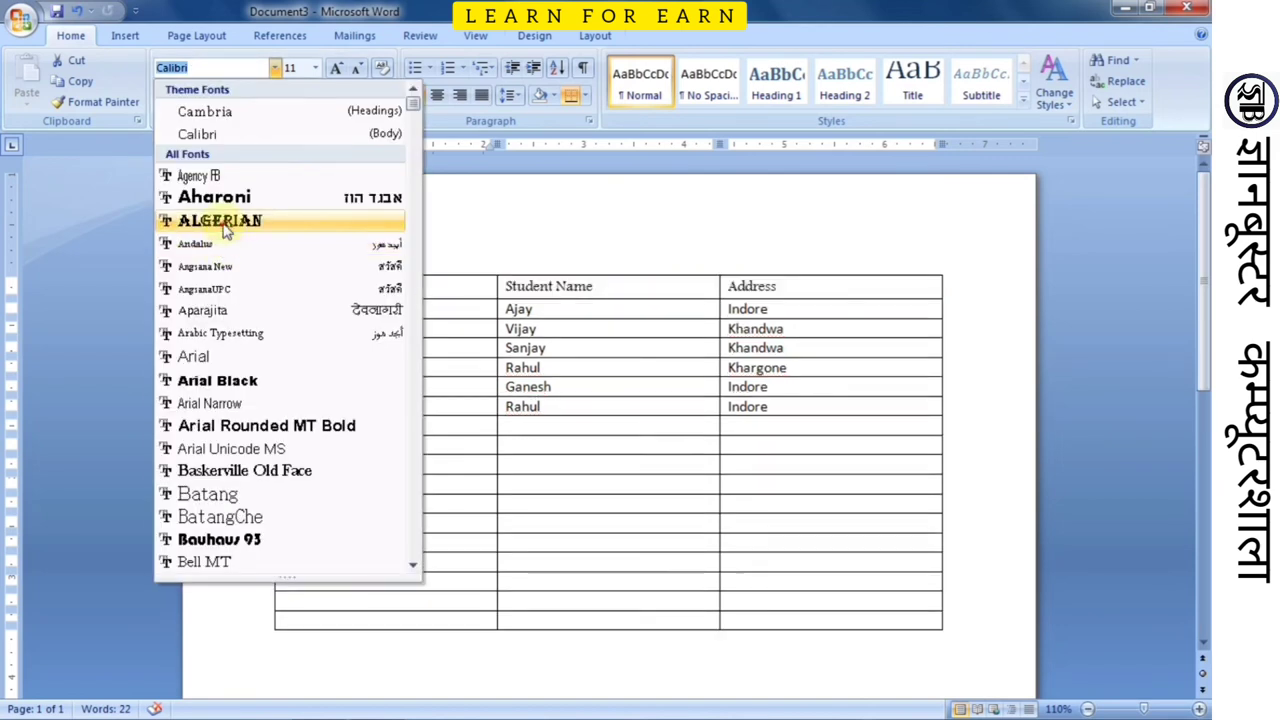
left_click(228, 217)
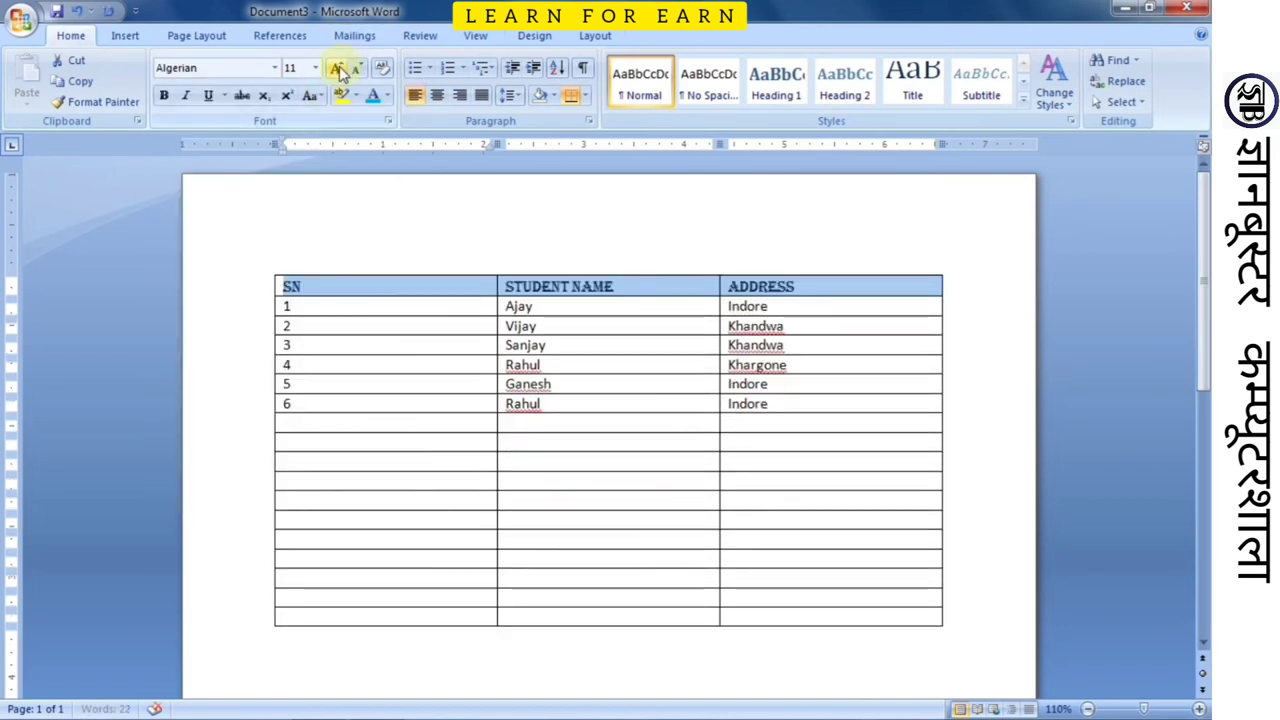
left_click(338, 70)
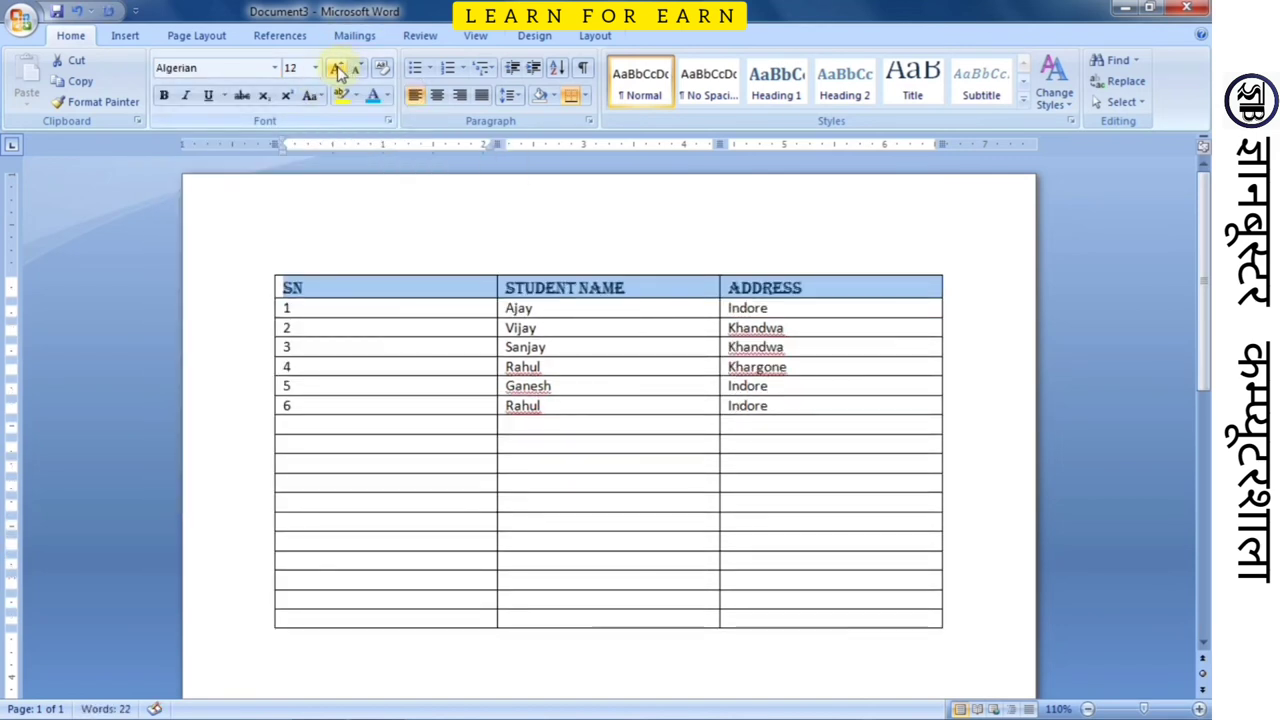
left_click(164, 97)
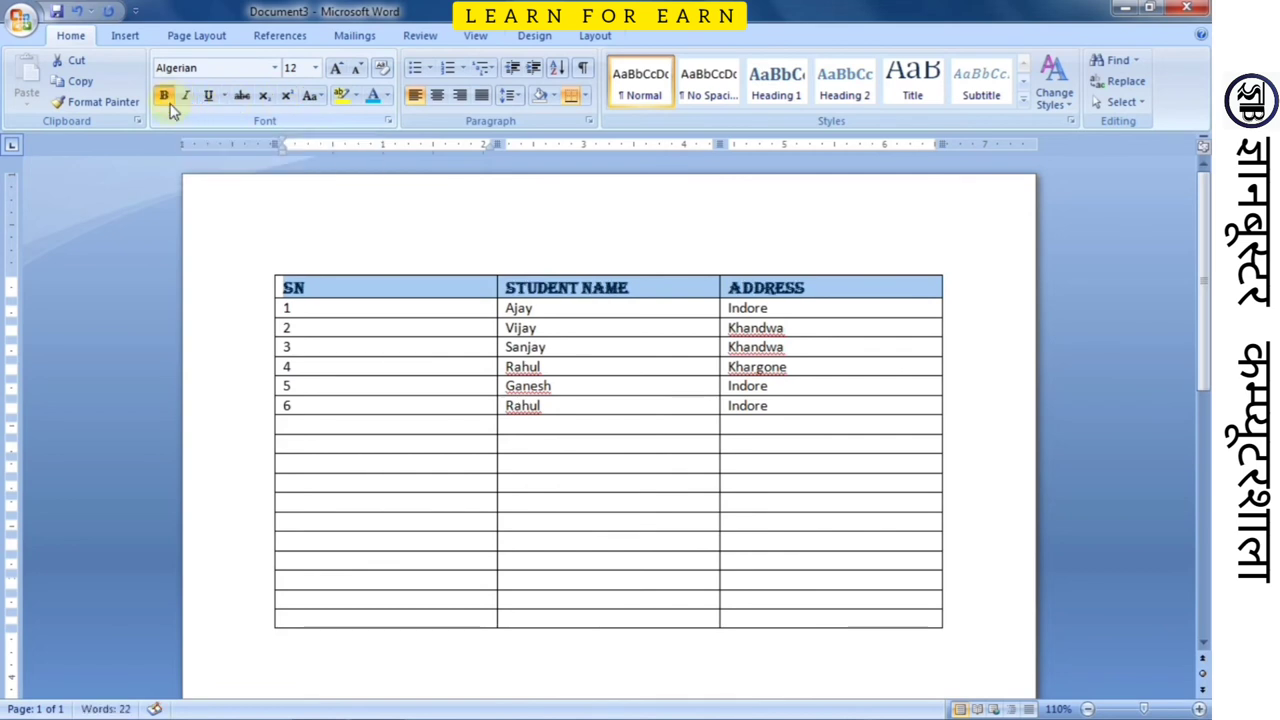
left_click(578, 367)
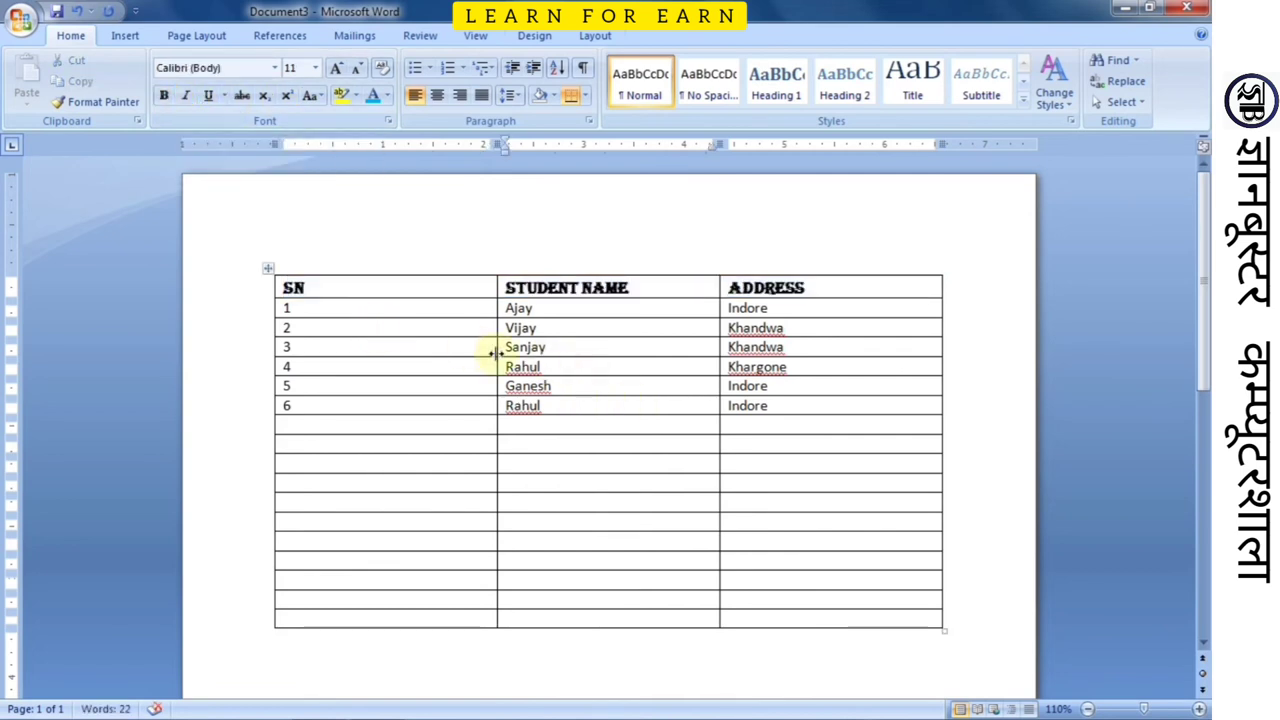
Step: Give Sanjay's Student Name cell a dark blue shading fill
left_click_drag(512, 347, 607, 343)
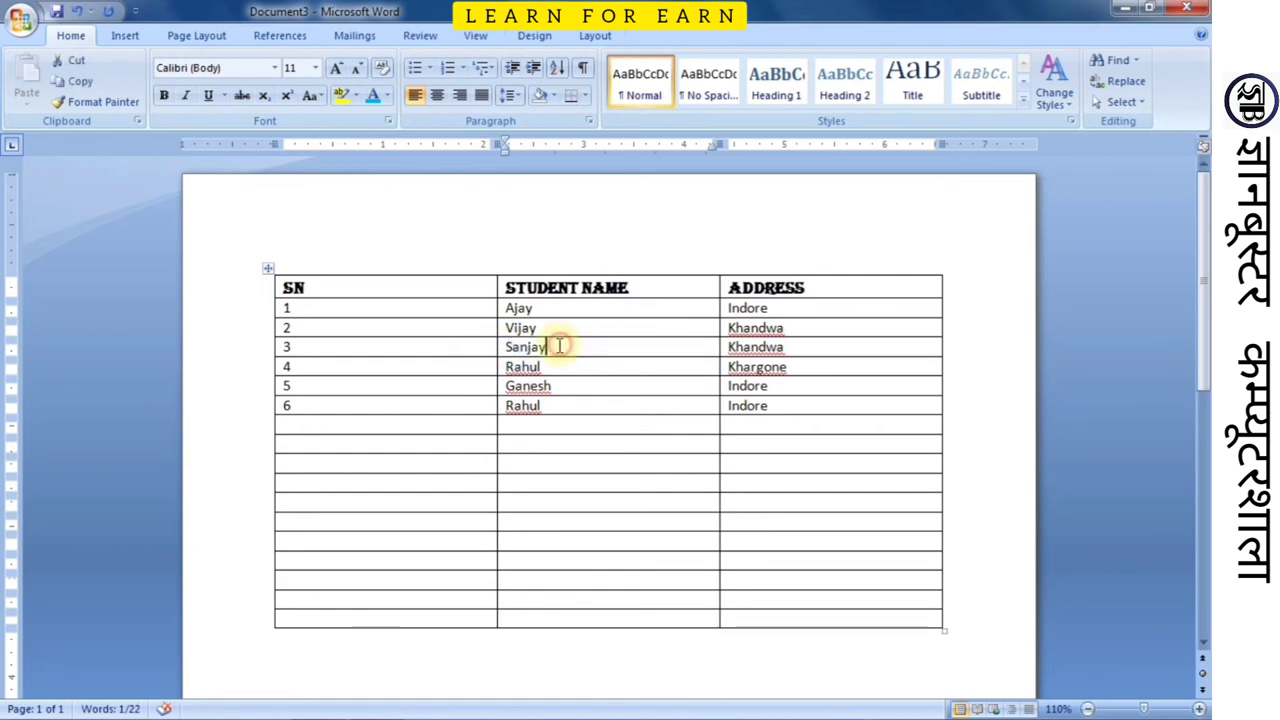
left_click_drag(507, 347, 503, 347)
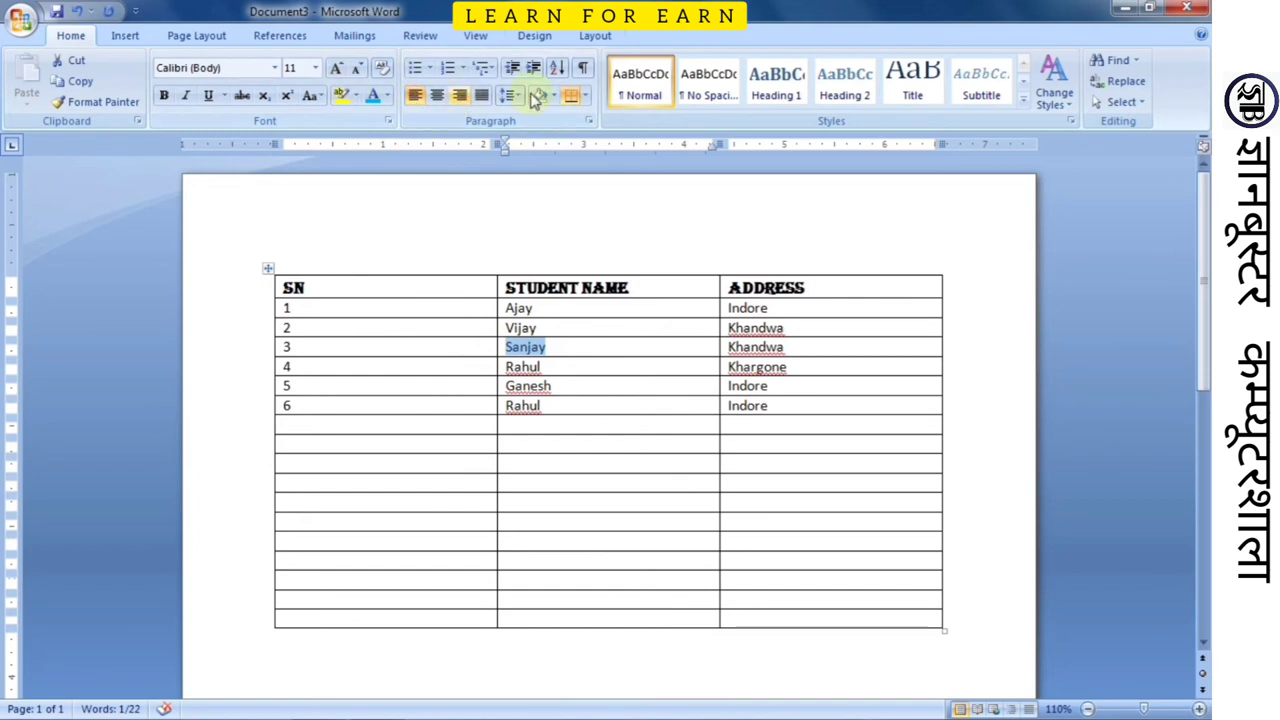
left_click(554, 95)
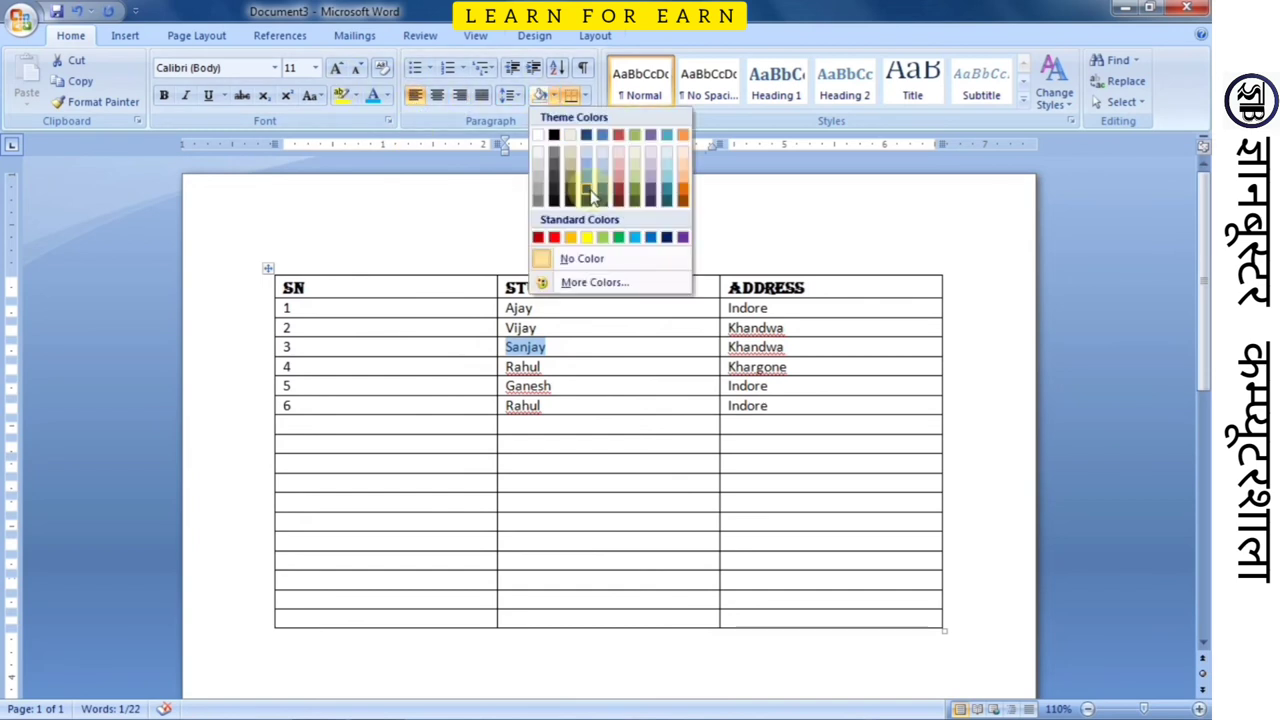
left_click(586, 189)
left_click(530, 380)
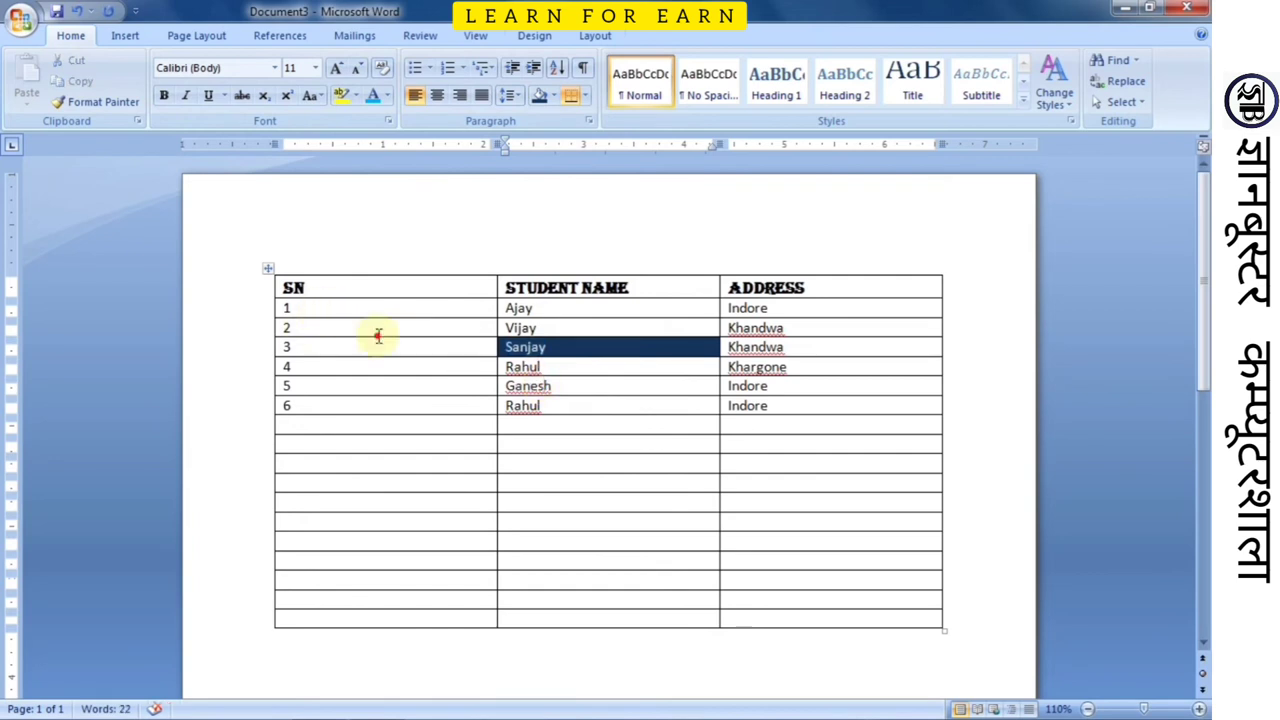
left_click_drag(325, 310, 838, 410)
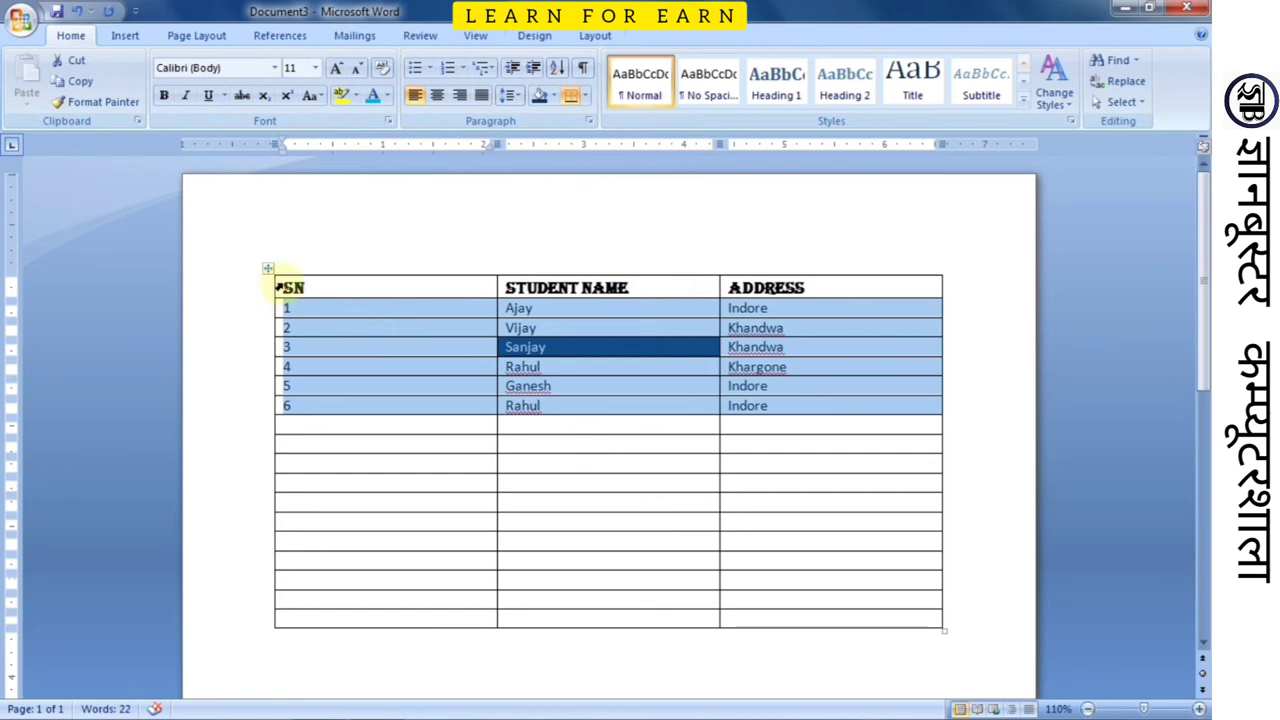
Step: Select the header and student rows and centre their text
left_click_drag(288, 287, 310, 305)
left_click_drag(530, 333, 820, 411)
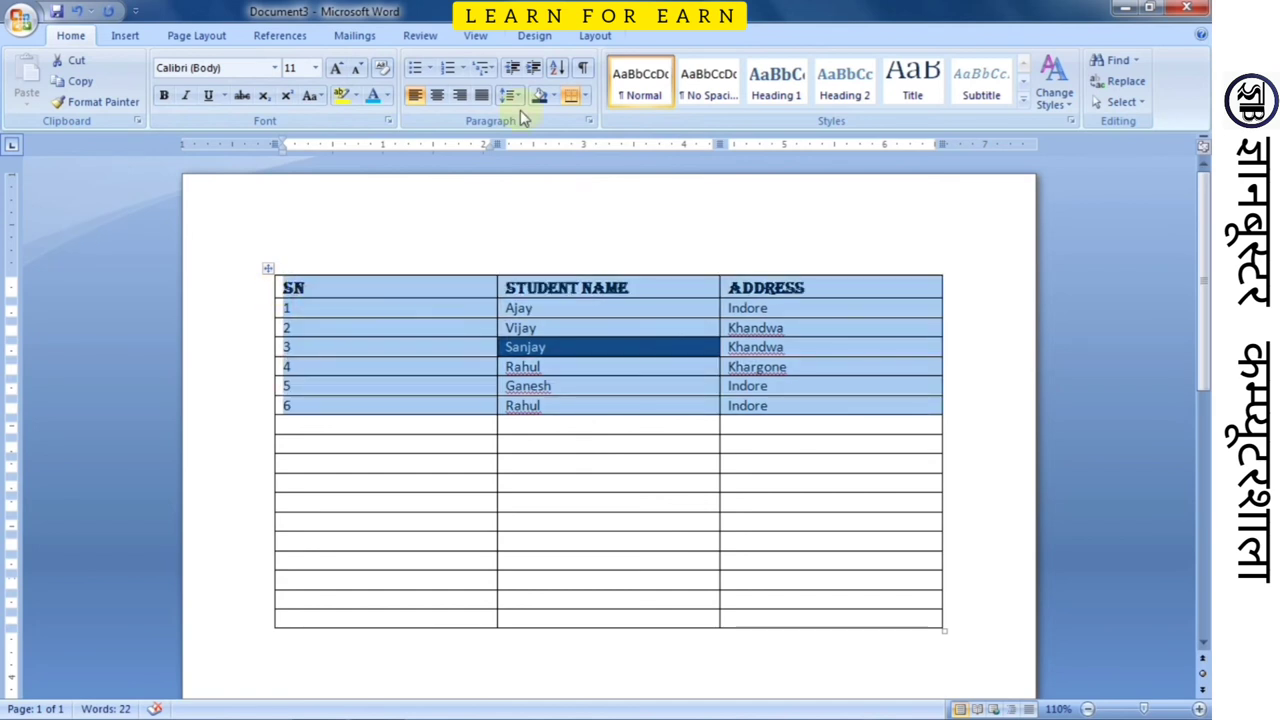
key("shift+Down")
key("shift+Down")
key("shift+Down")
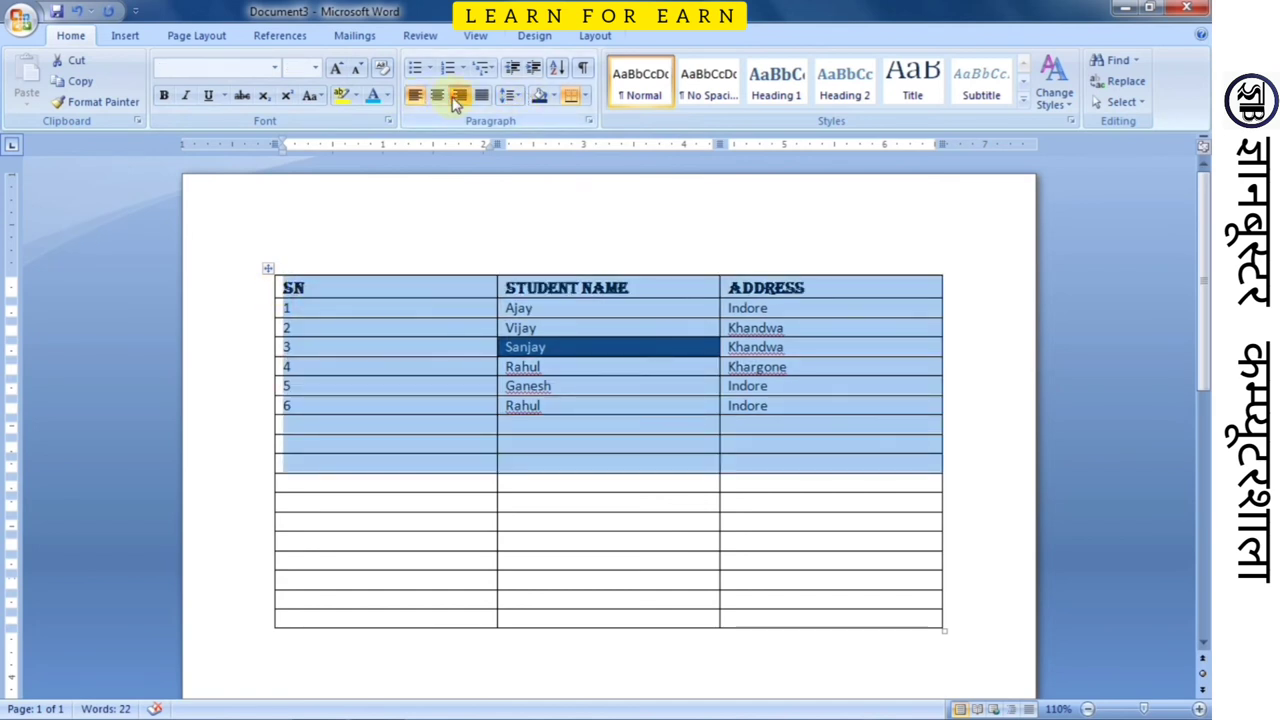
left_click(459, 96)
left_click(437, 96)
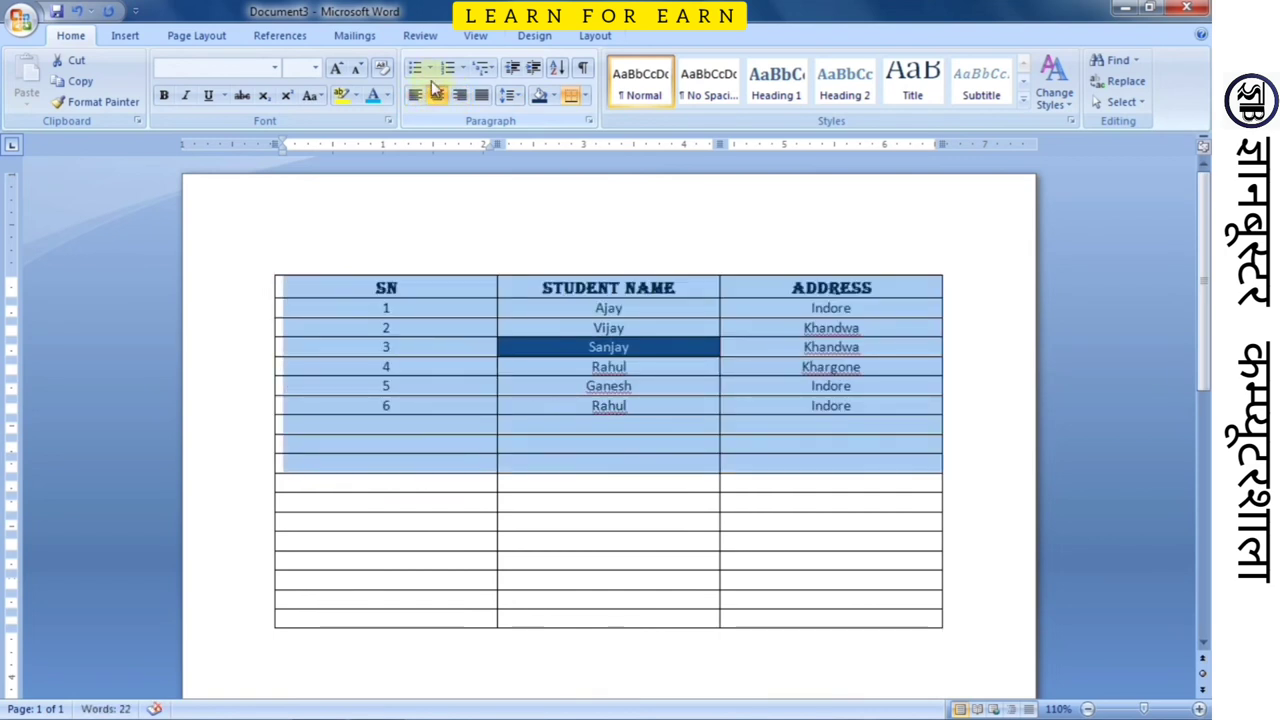
Step: Set the table text to 16 pt, remove bold, and make it italic and underlined
left_click(358, 70)
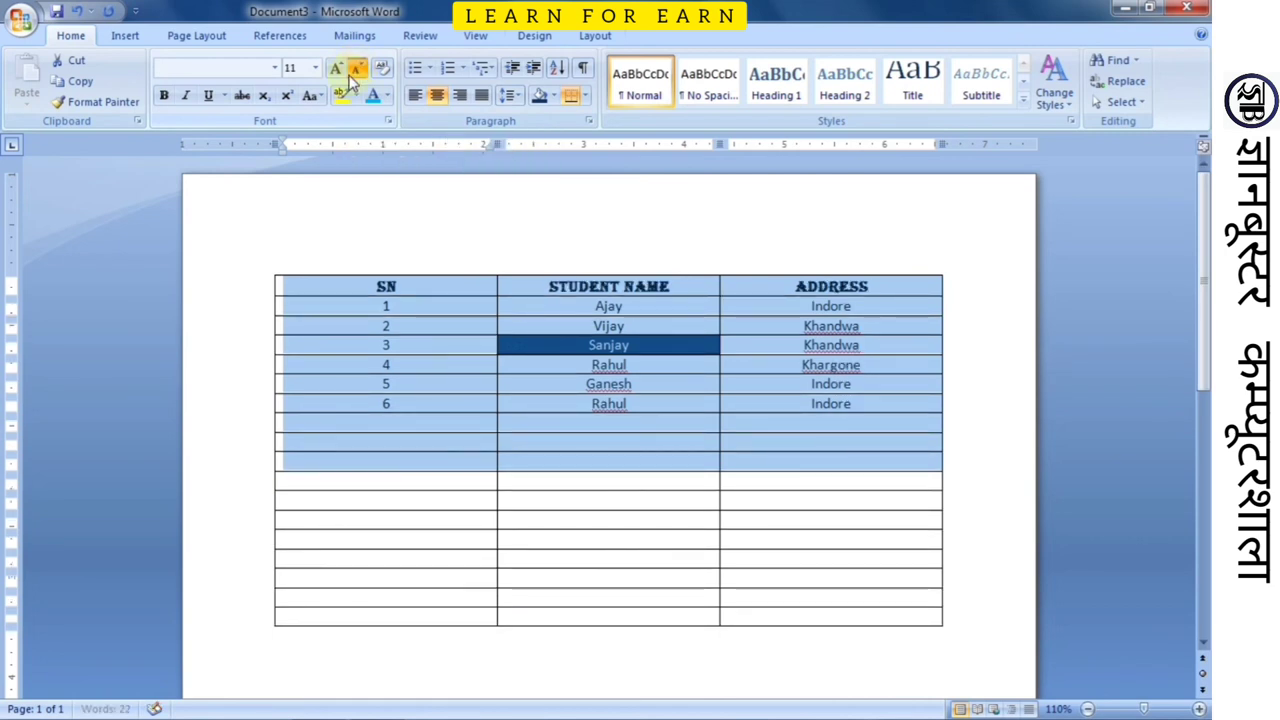
left_click(355, 70)
left_click(337, 72)
left_click(337, 70)
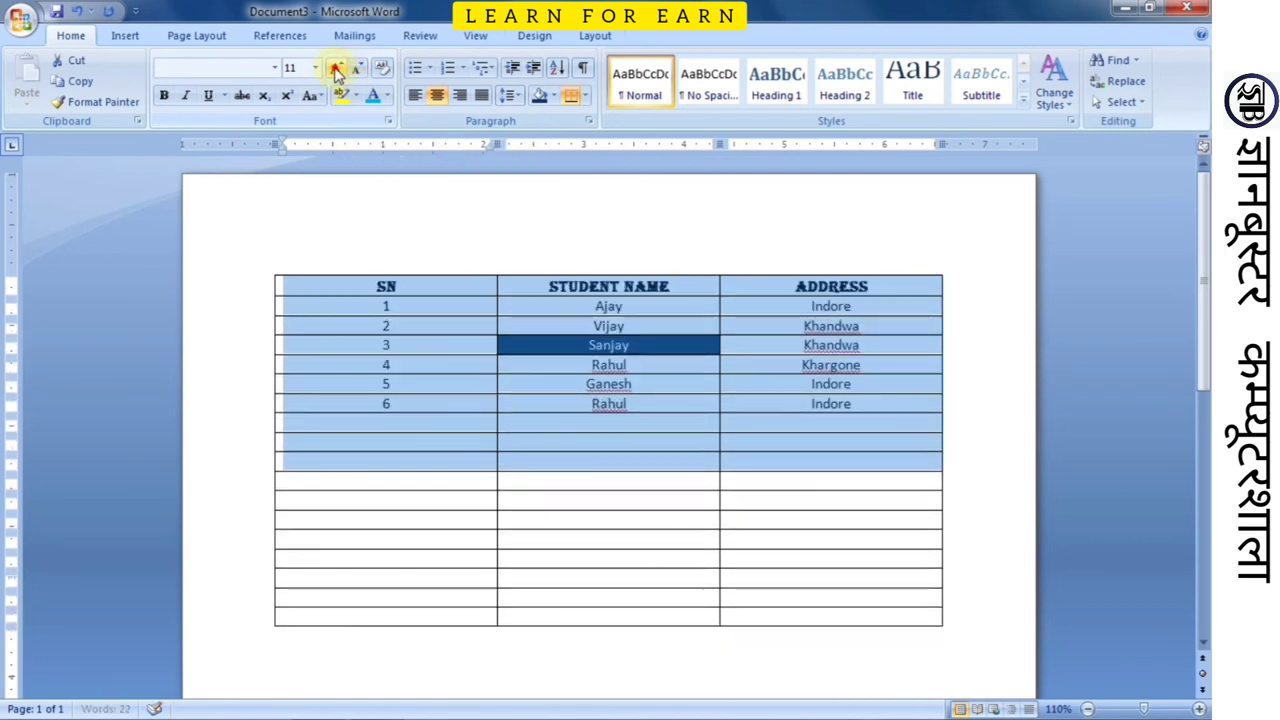
left_click(337, 70)
left_click(337, 70)
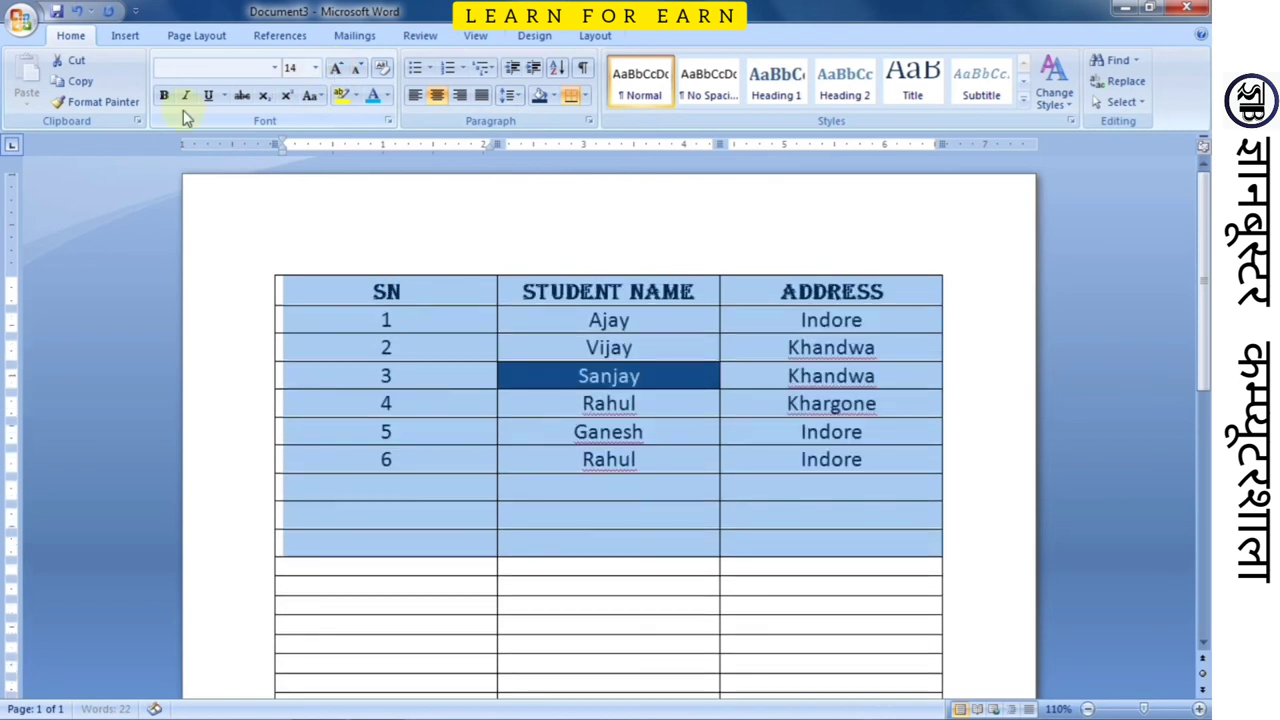
left_click(161, 100)
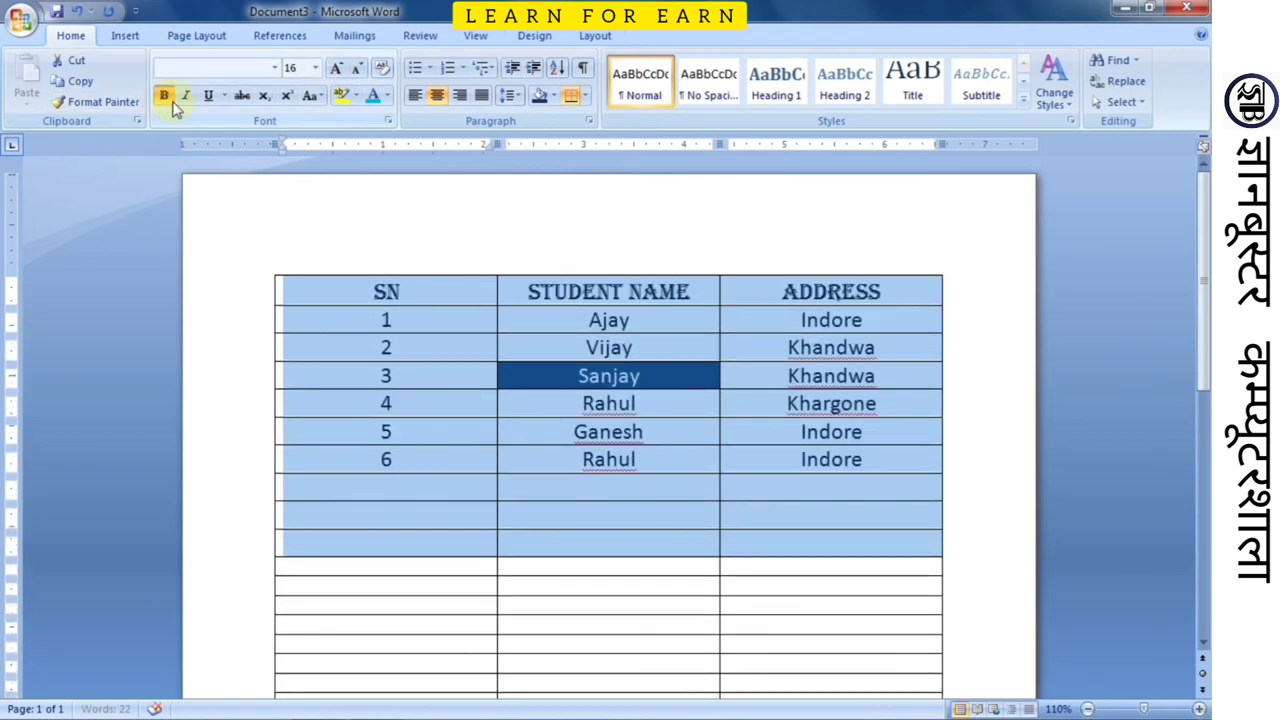
left_click(194, 97)
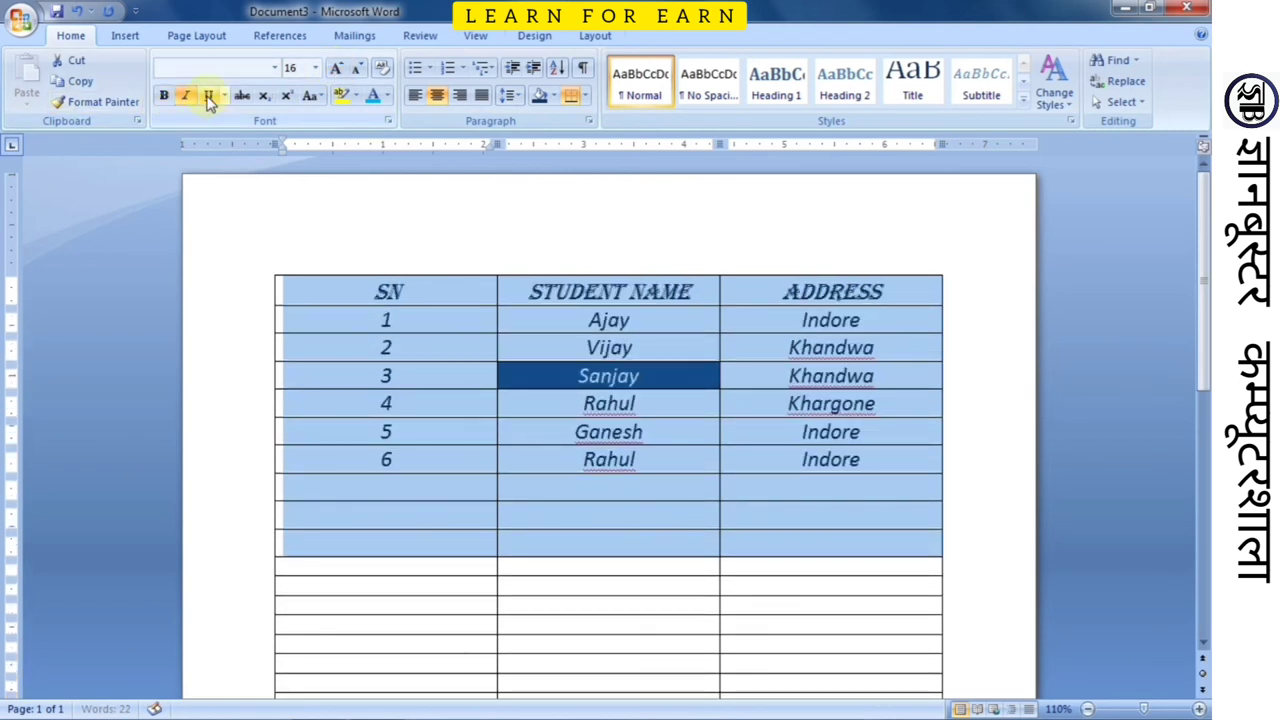
left_click(208, 95)
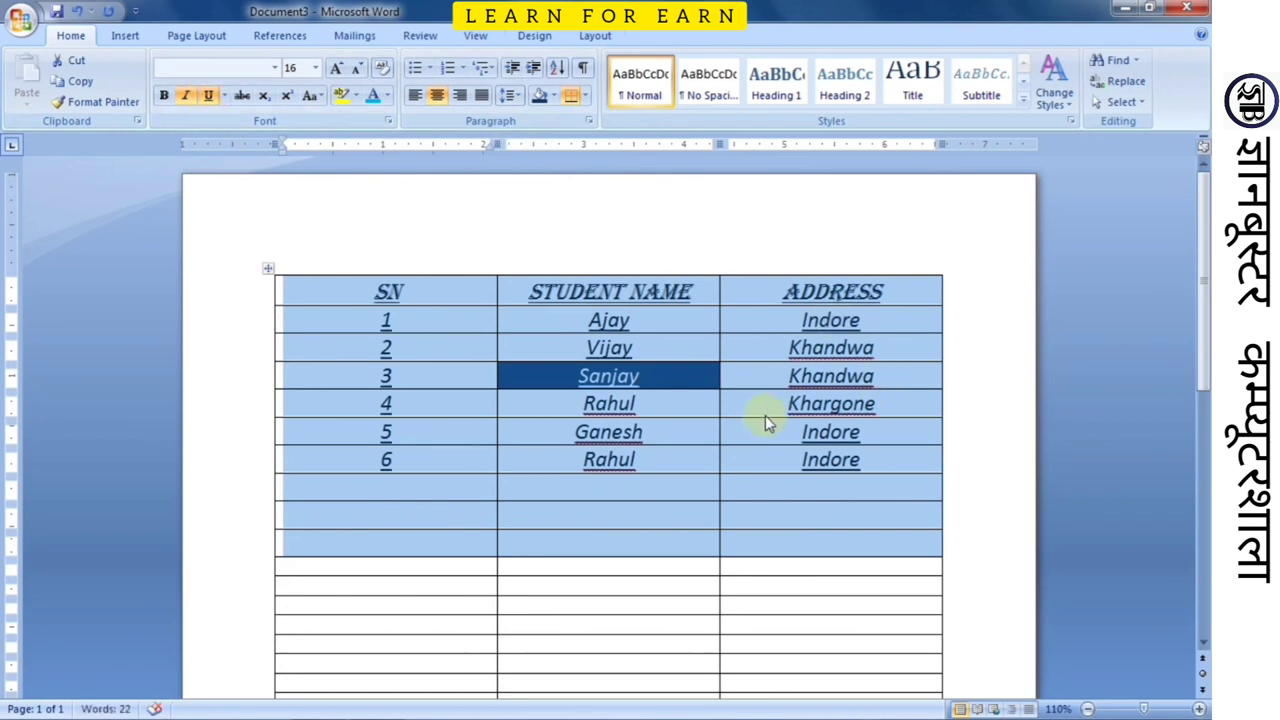
left_click(597, 373)
scroll(456, 382, "down", 1)
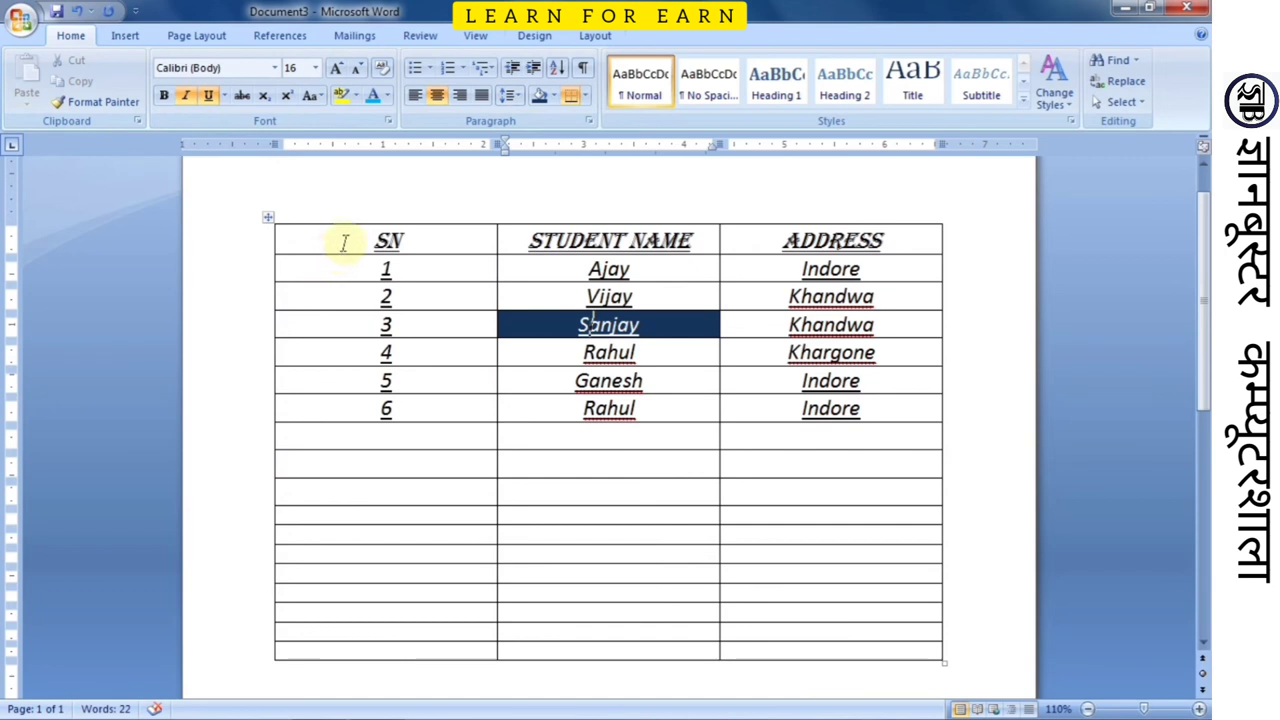
Step: Select the SN column cells, then the whole table via its move handle
mouse_move(357, 240)
left_mouse_down()
mouse_move(535, 281)
mouse_move(775, 362)
left_mouse_up()
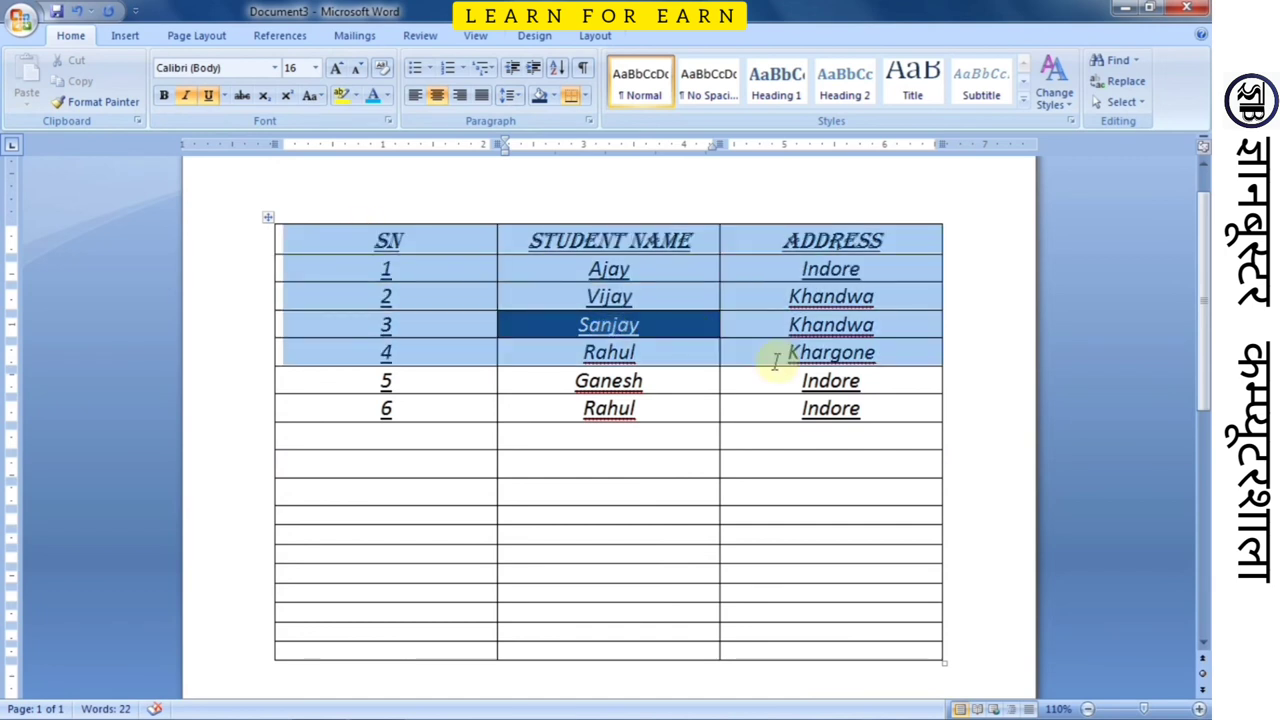
left_click(478, 304)
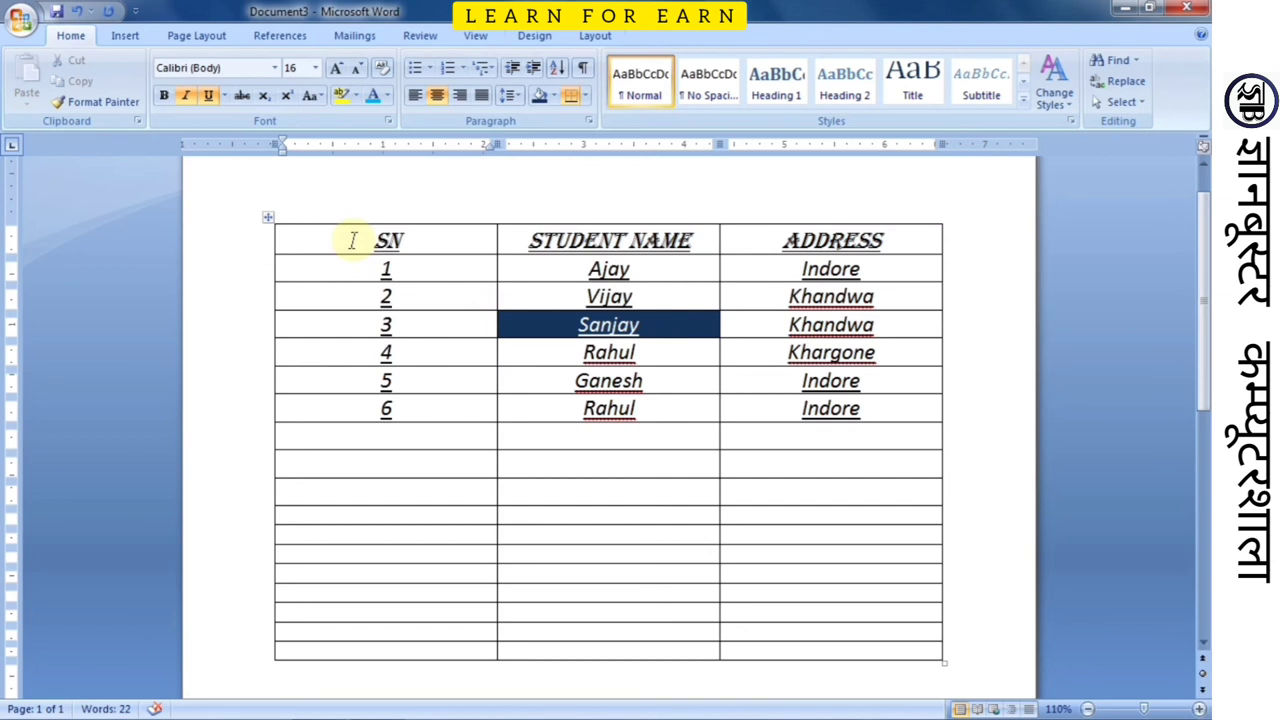
left_click_drag(378, 248, 470, 296)
left_click_drag(660, 397, 884, 648)
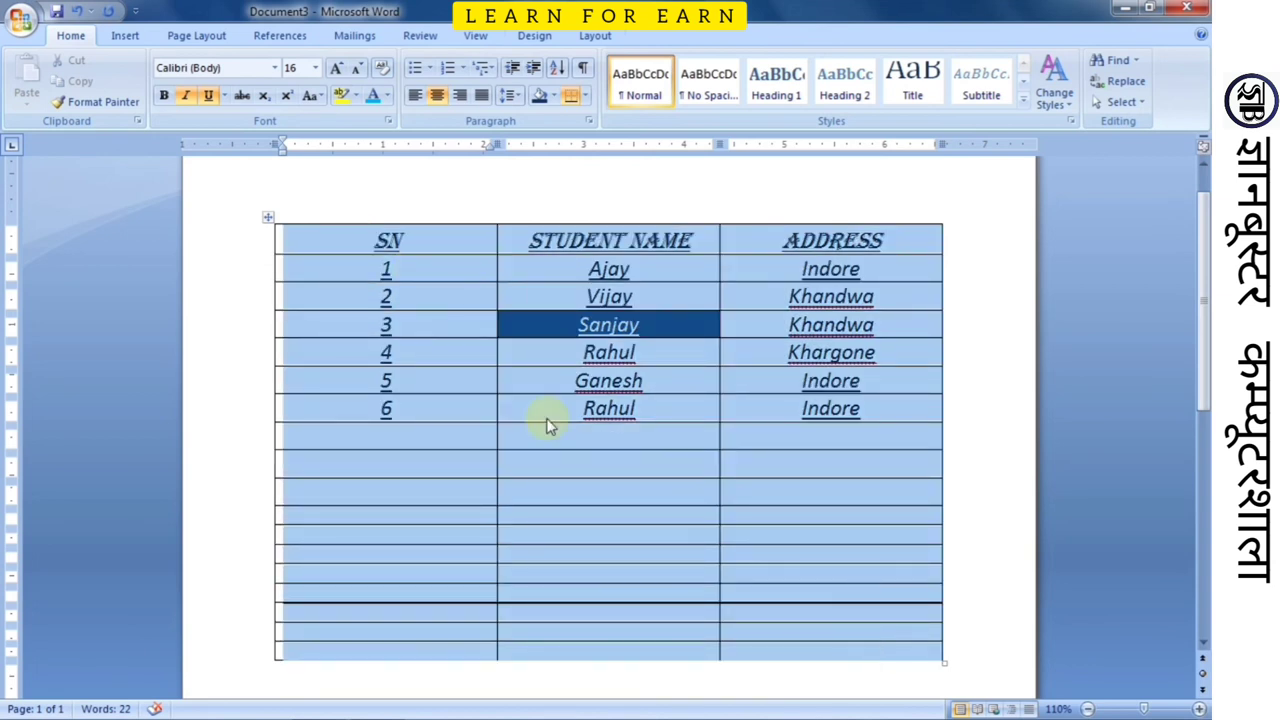
left_click(436, 297)
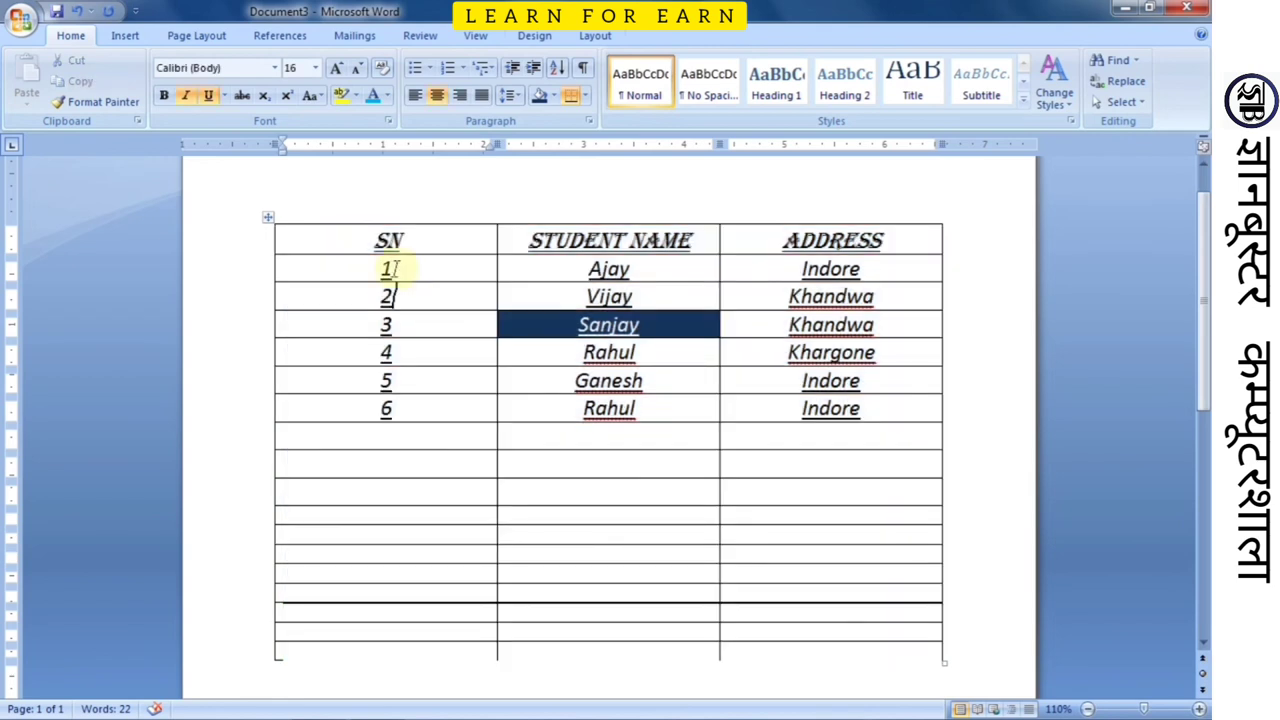
left_click(271, 218)
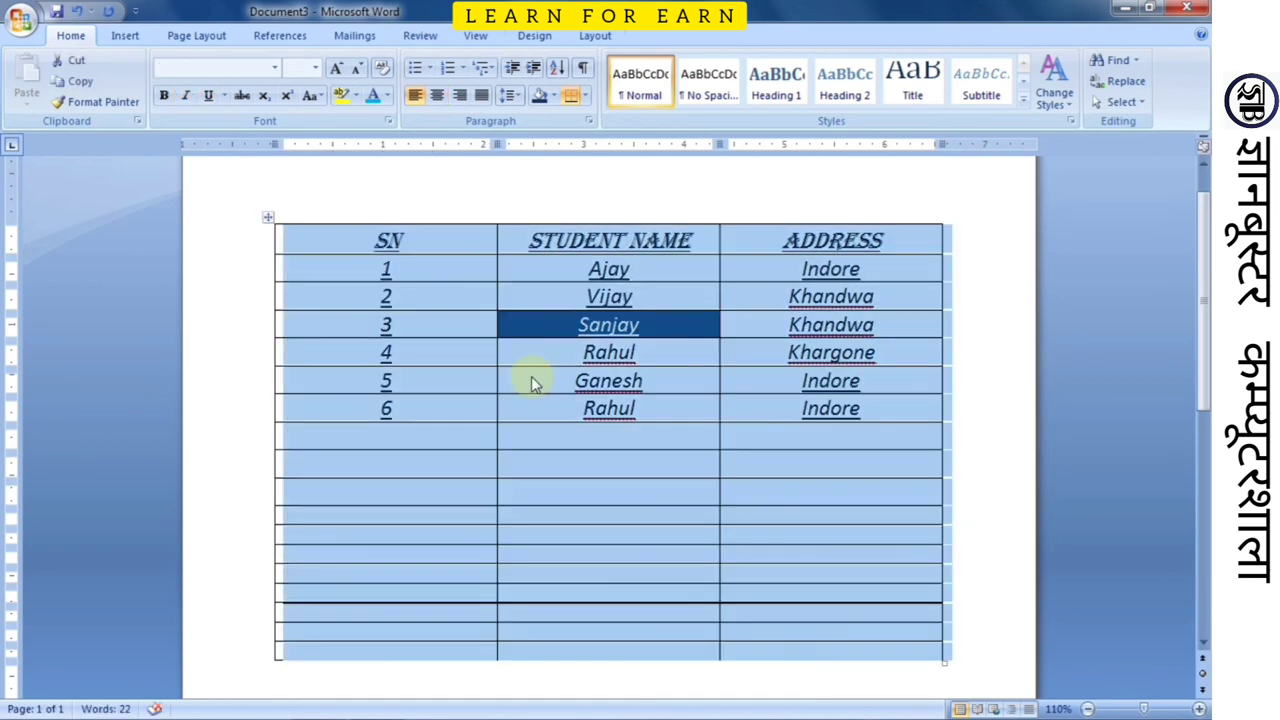
left_click(437, 337)
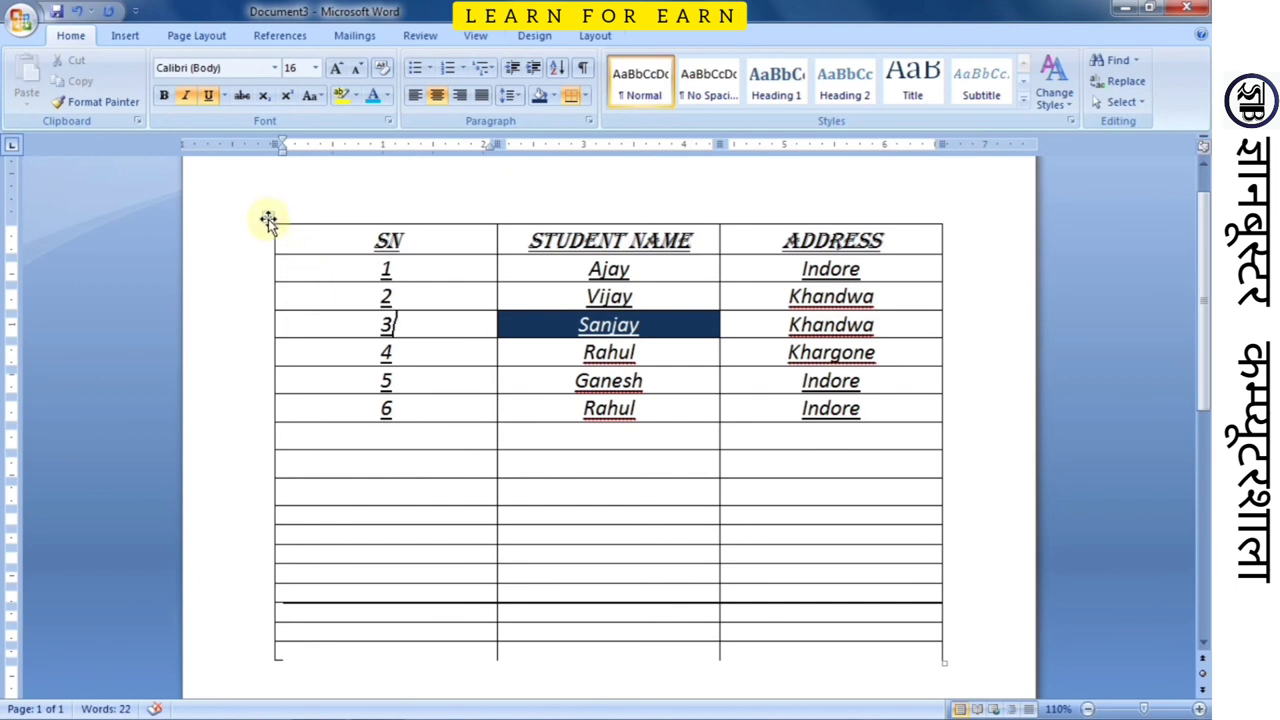
Step: Drag the table down and back so it rests slightly higher near the top
left_click(268, 220)
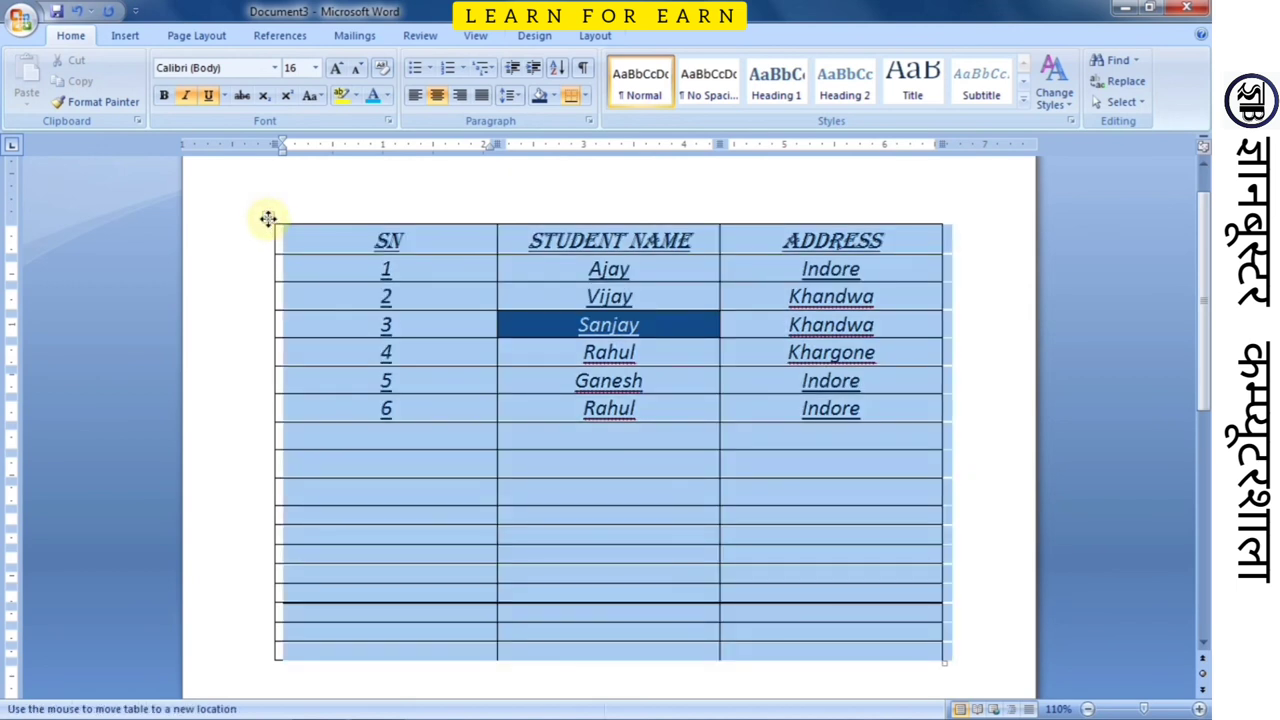
left_click_drag(268, 219, 468, 259)
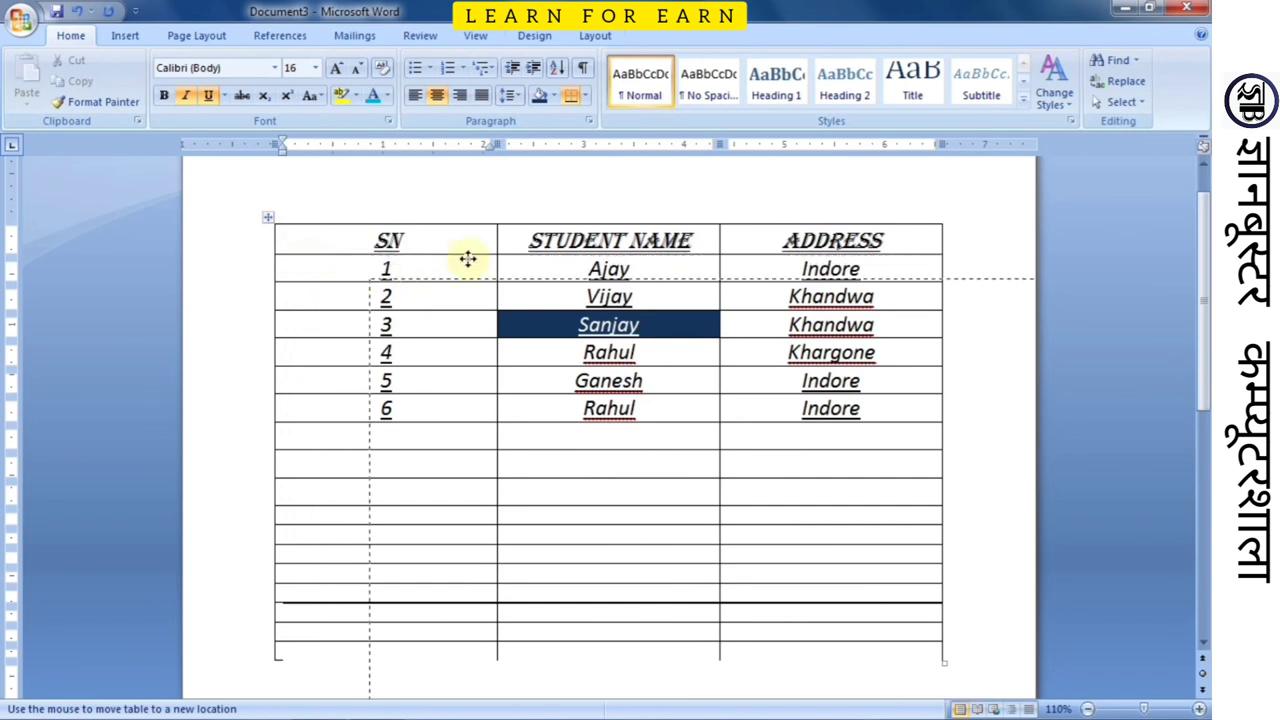
mouse_move(468, 259)
left_mouse_down()
mouse_move(231, 400)
mouse_move(252, 210)
left_mouse_up()
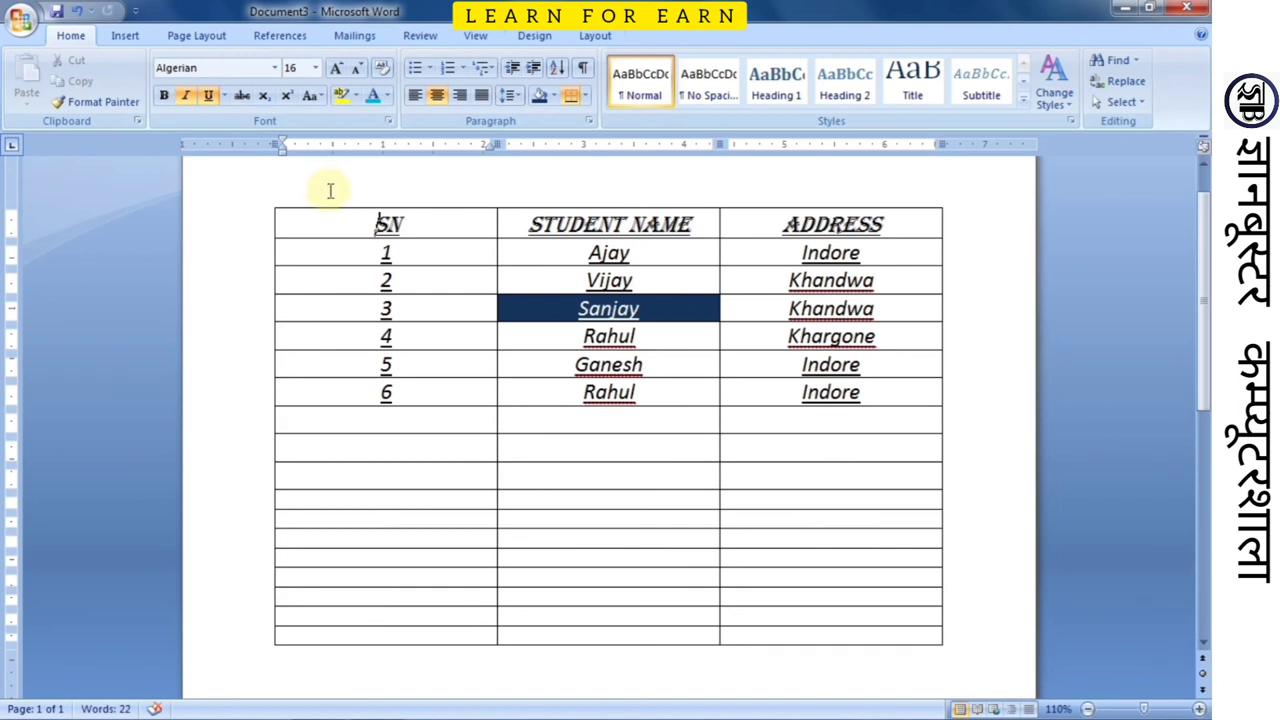
Step: Delete the blank rows below the sixth student, then drag the table's corner to enlarge it
left_click(270, 418)
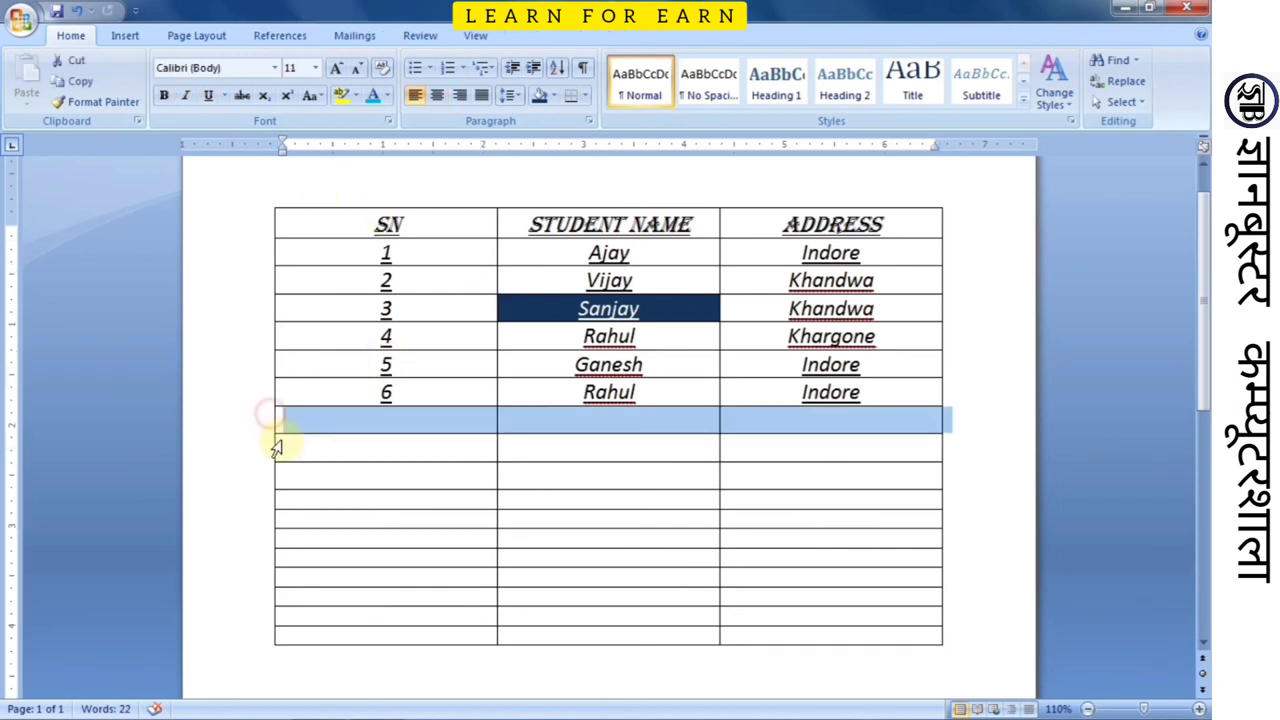
left_click_drag(276, 448, 311, 640)
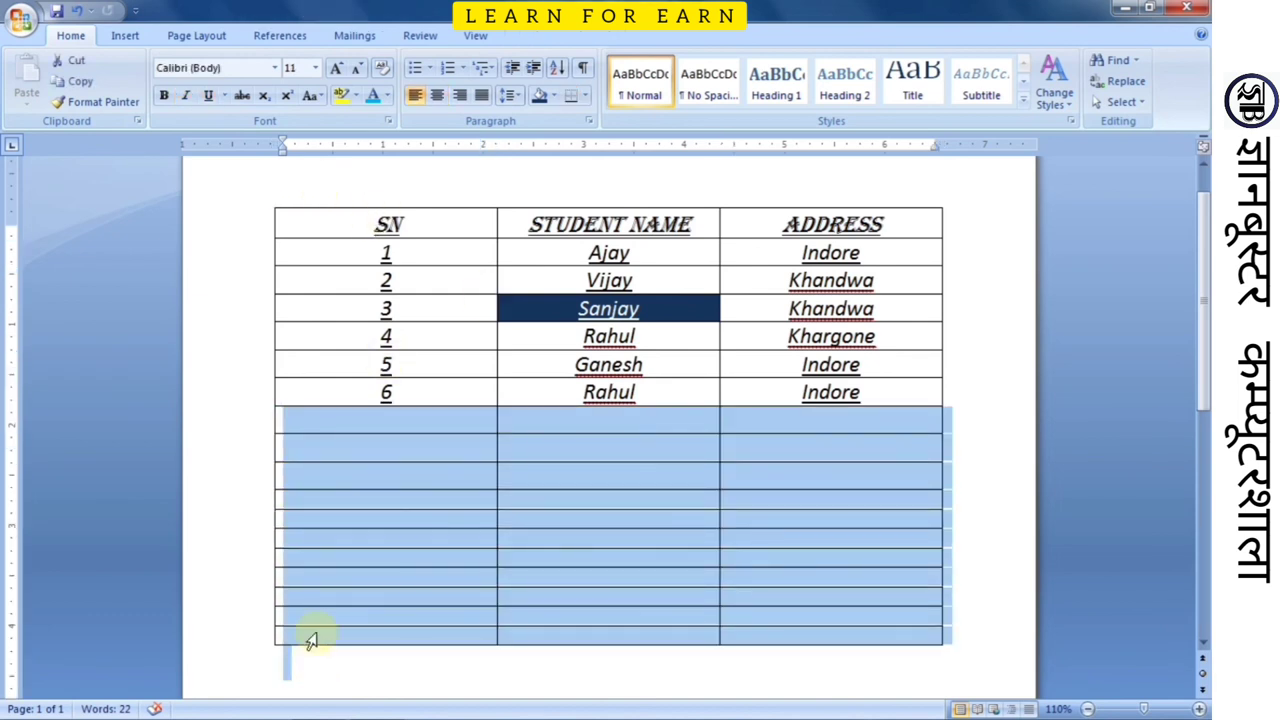
right_click(341, 507)
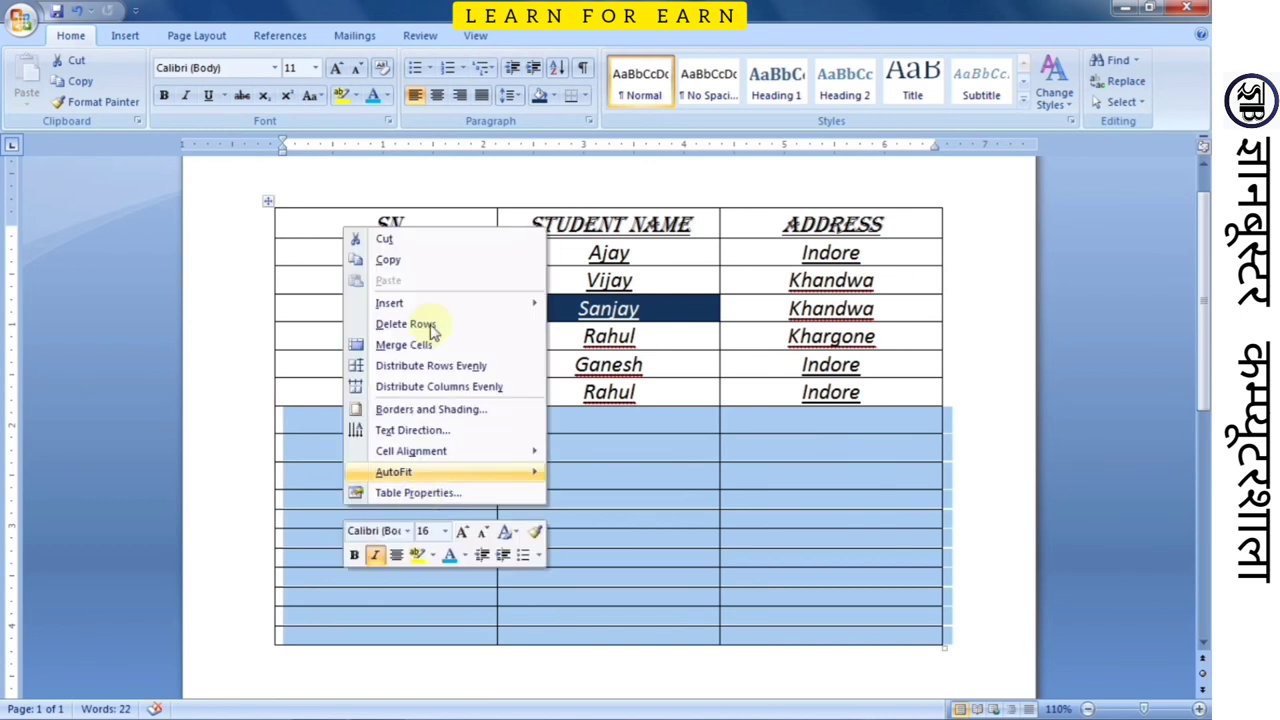
left_click(430, 323)
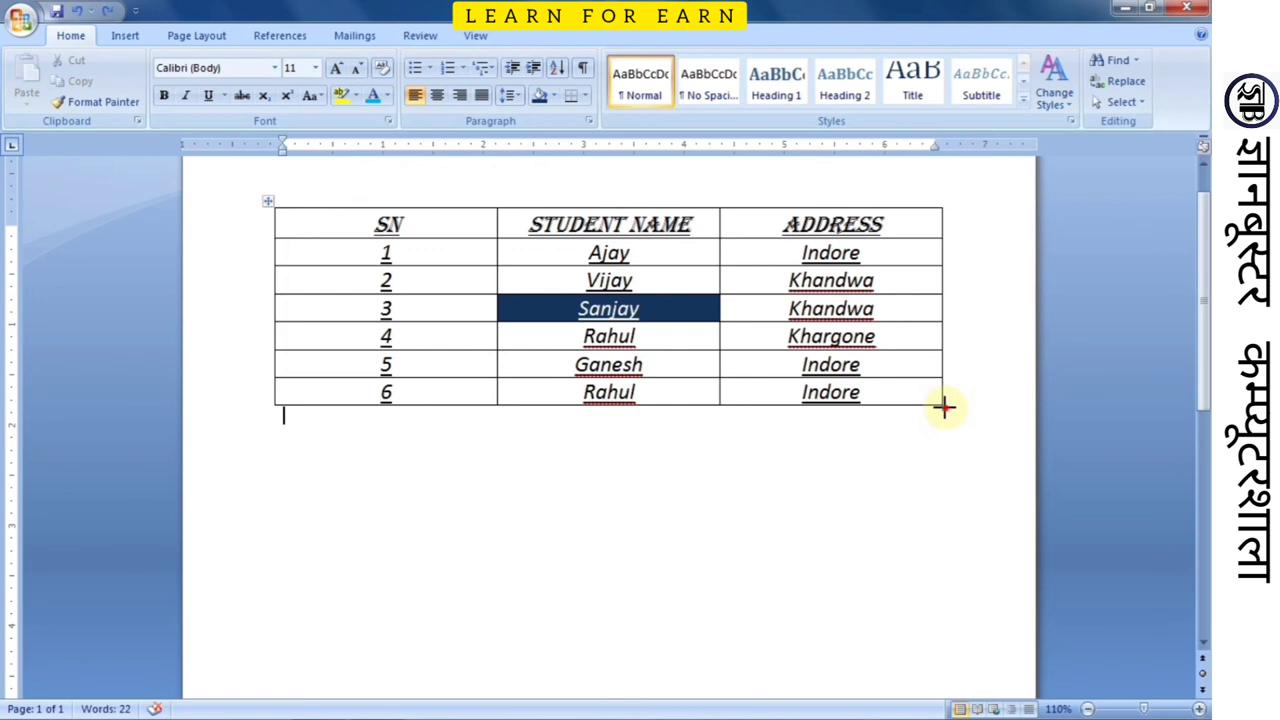
left_click_drag(944, 406, 957, 572)
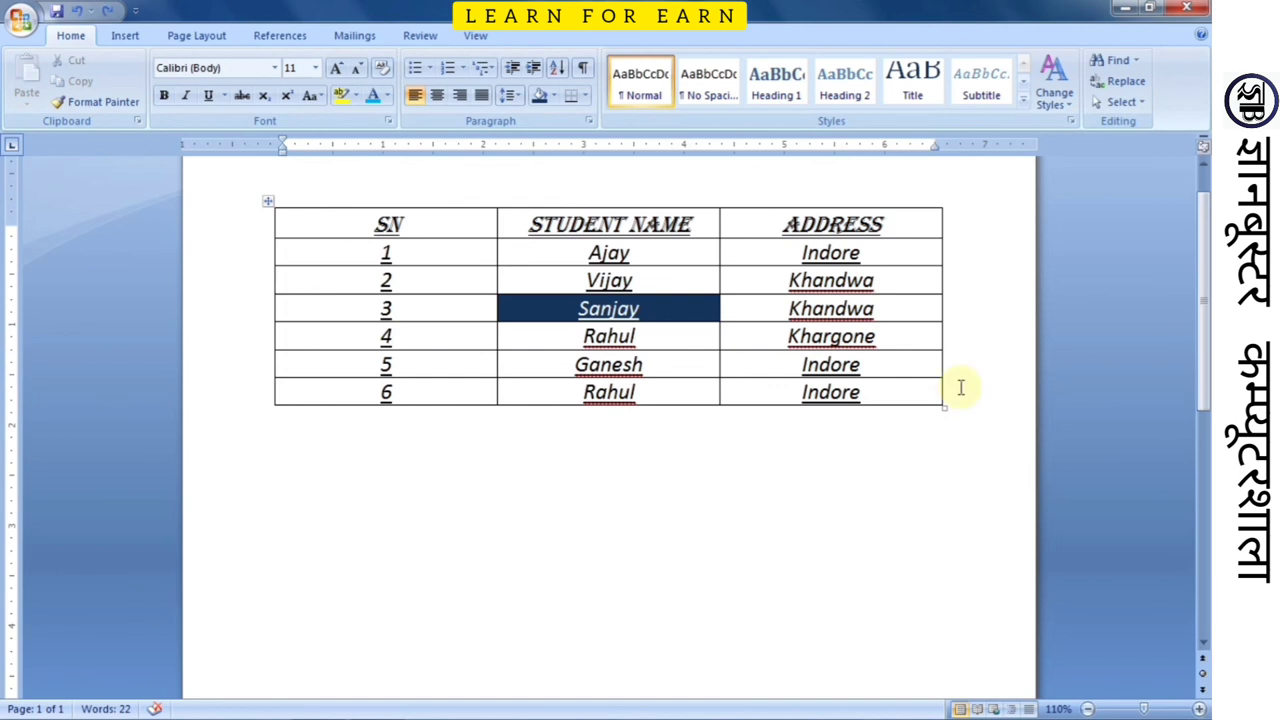
Step: Drag the table's bottom-right handle inward and down for a narrower table with taller rows
left_click(884, 523)
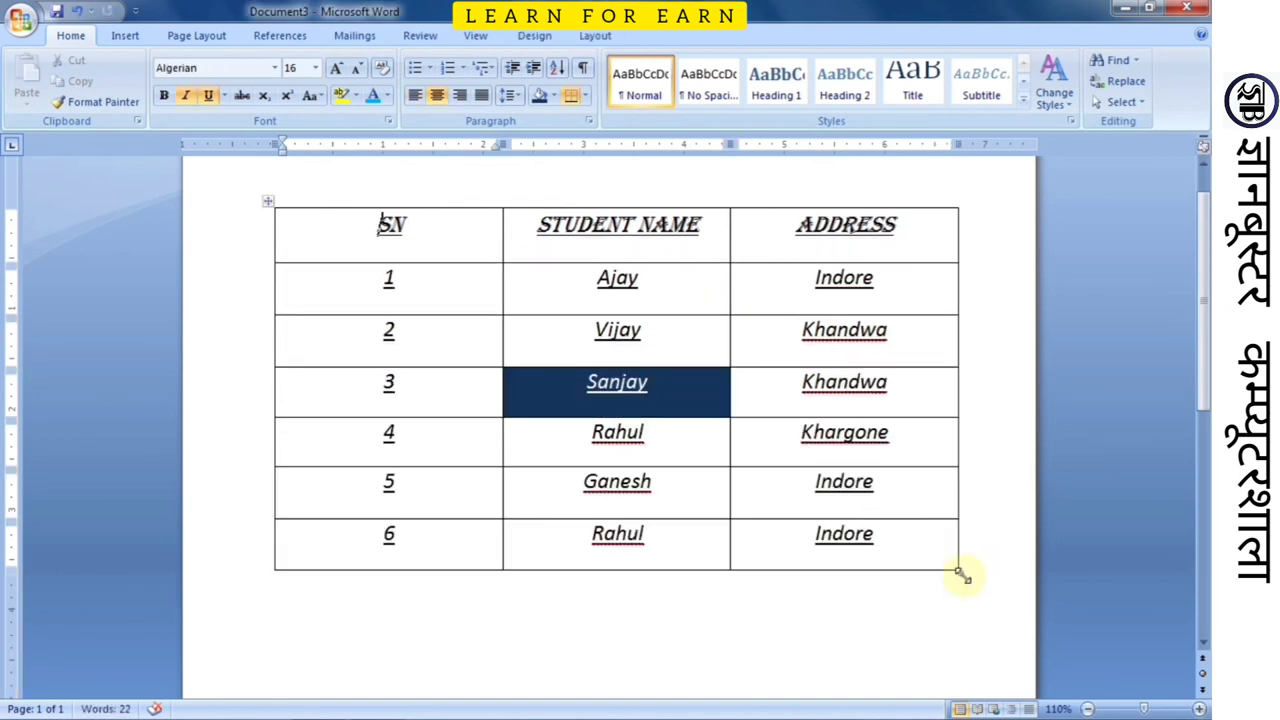
mouse_move(960, 572)
left_mouse_down()
mouse_move(888, 618)
mouse_move(846, 626)
left_mouse_up()
key("Escape")
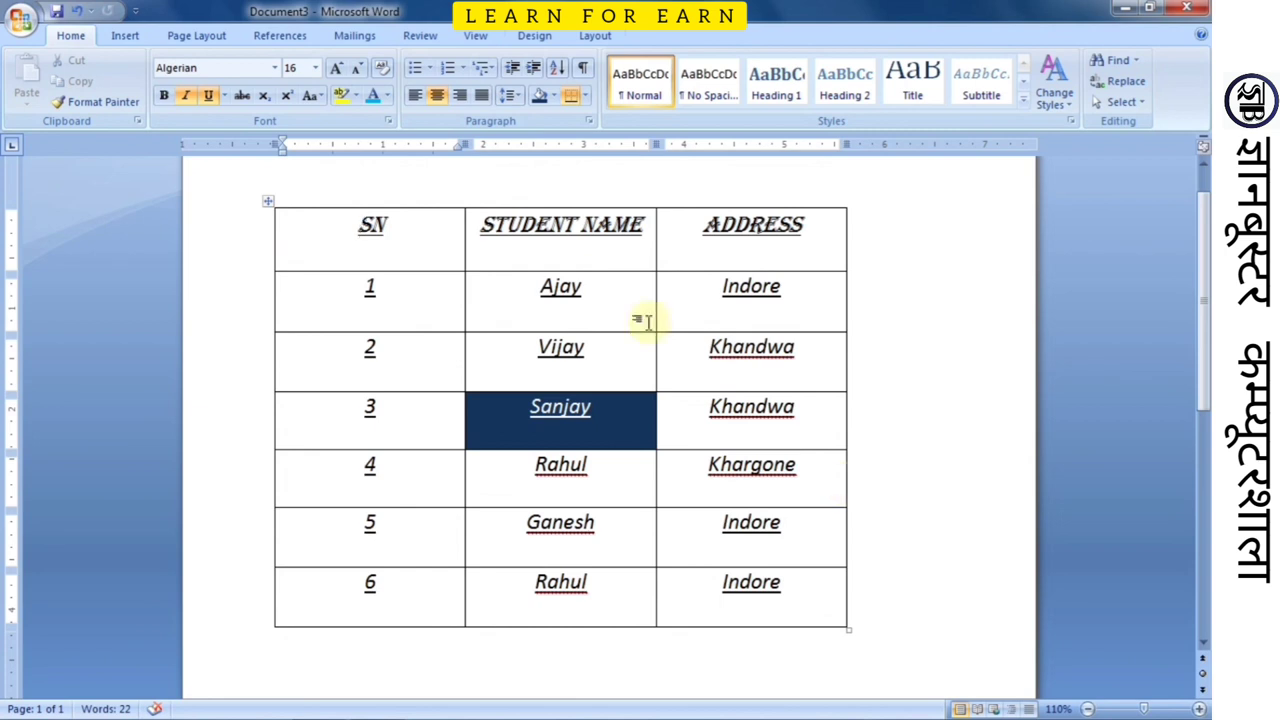
left_click(603, 305)
scroll(490, 300, "up", 1)
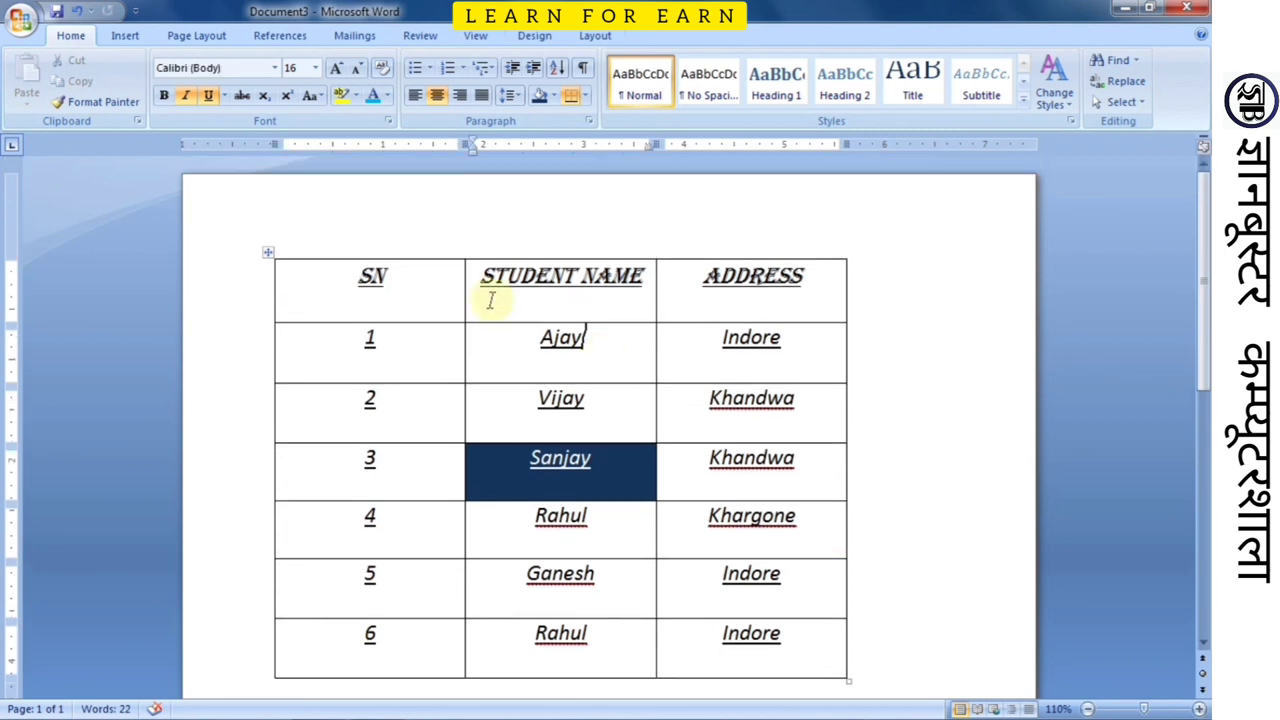